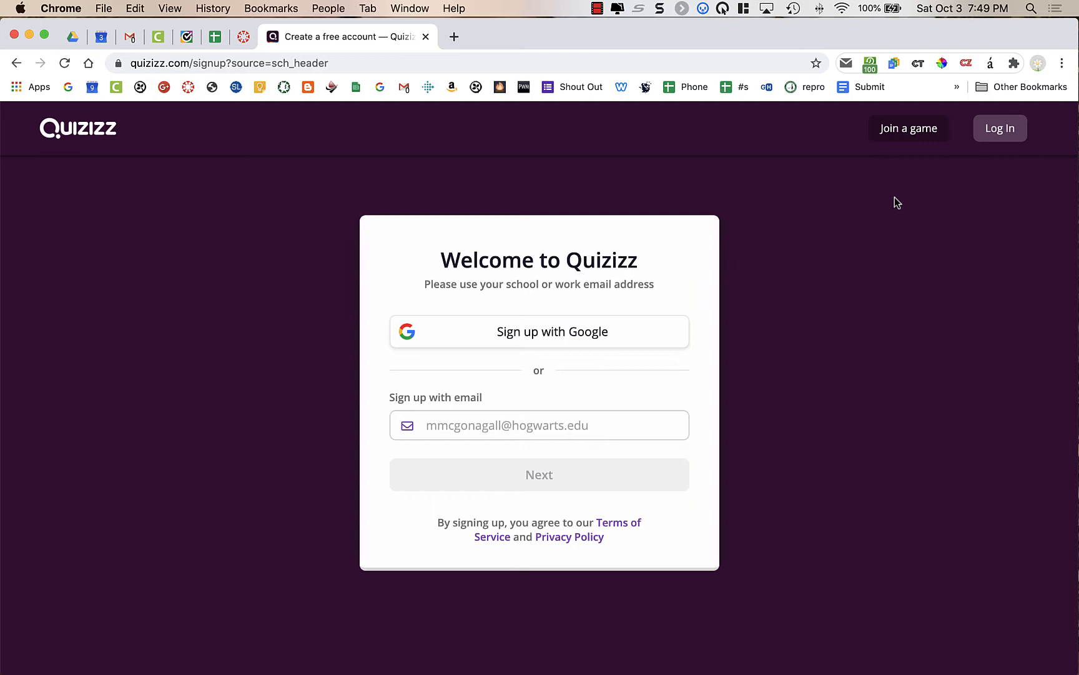
Step: Log in to the existing Quizizz account with the saved credentials
{"action": "left_click", "coordinate": [1010, 127]}
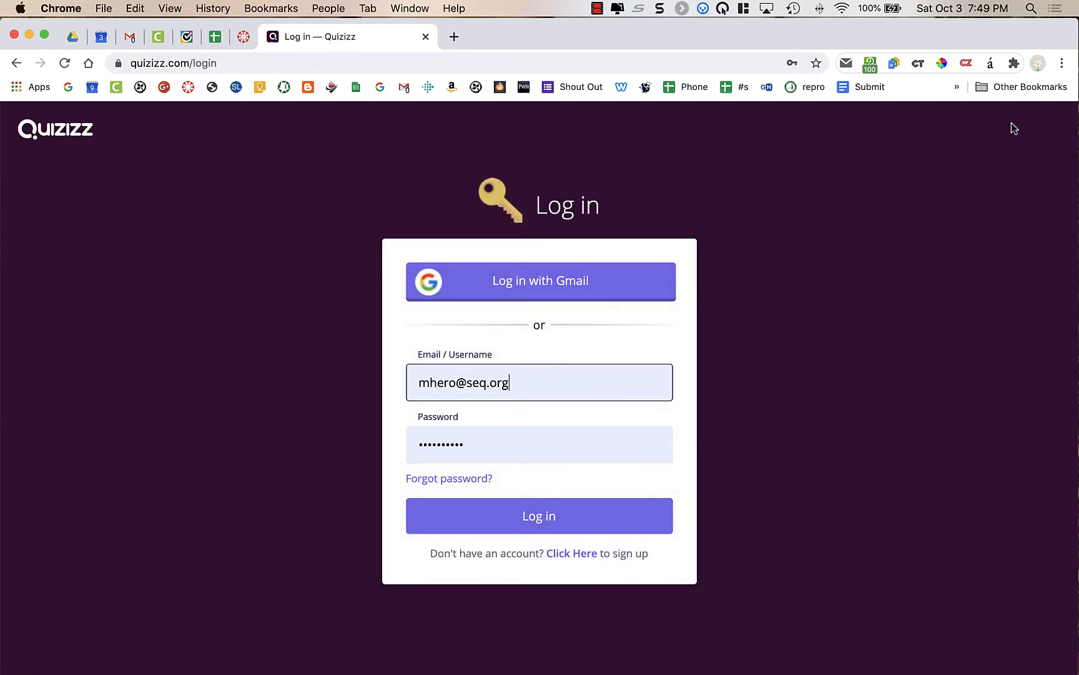
{"action": "left_click", "coordinate": [619, 515]}
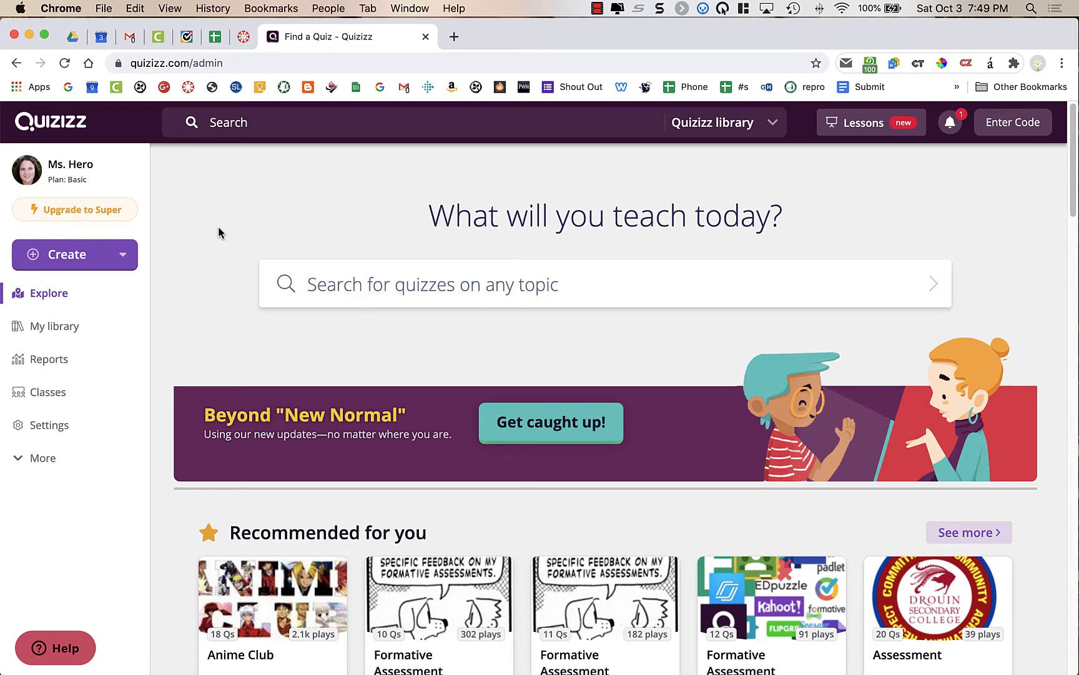
Step: Create a new quiz named "Birds" with Biology as its subject
{"action": "left_click", "coordinate": [69, 261]}
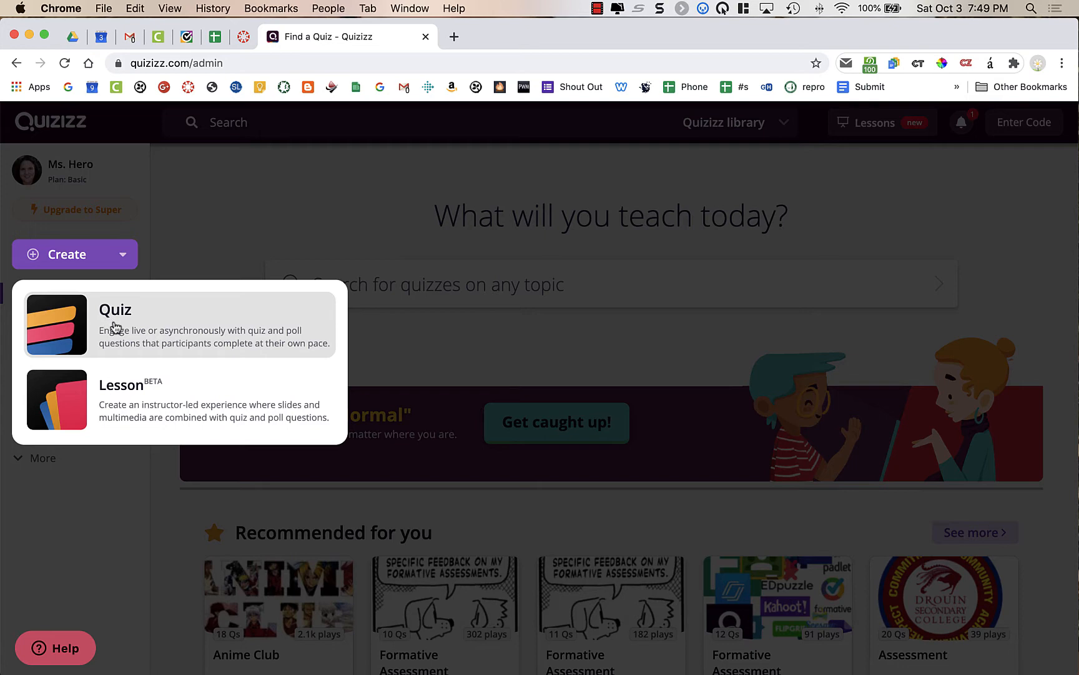
{"action": "left_click", "coordinate": [114, 326]}
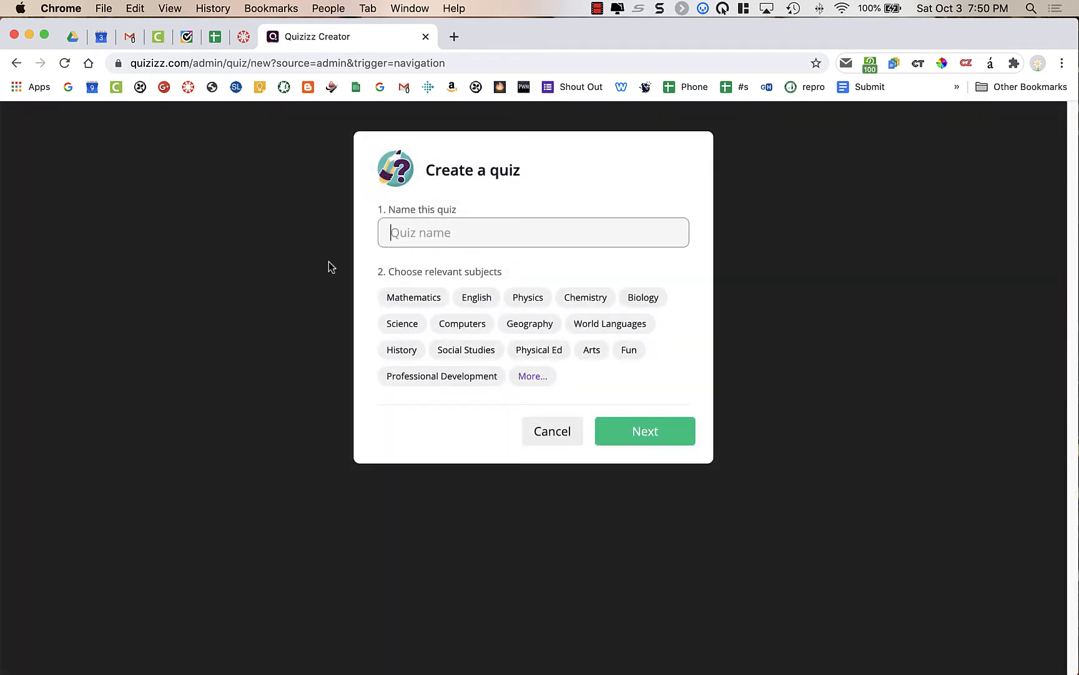
{"action": "type", "text": "Birds"}
{"action": "left_click", "coordinate": [635, 302]}
{"action": "left_click", "coordinate": [646, 434]}
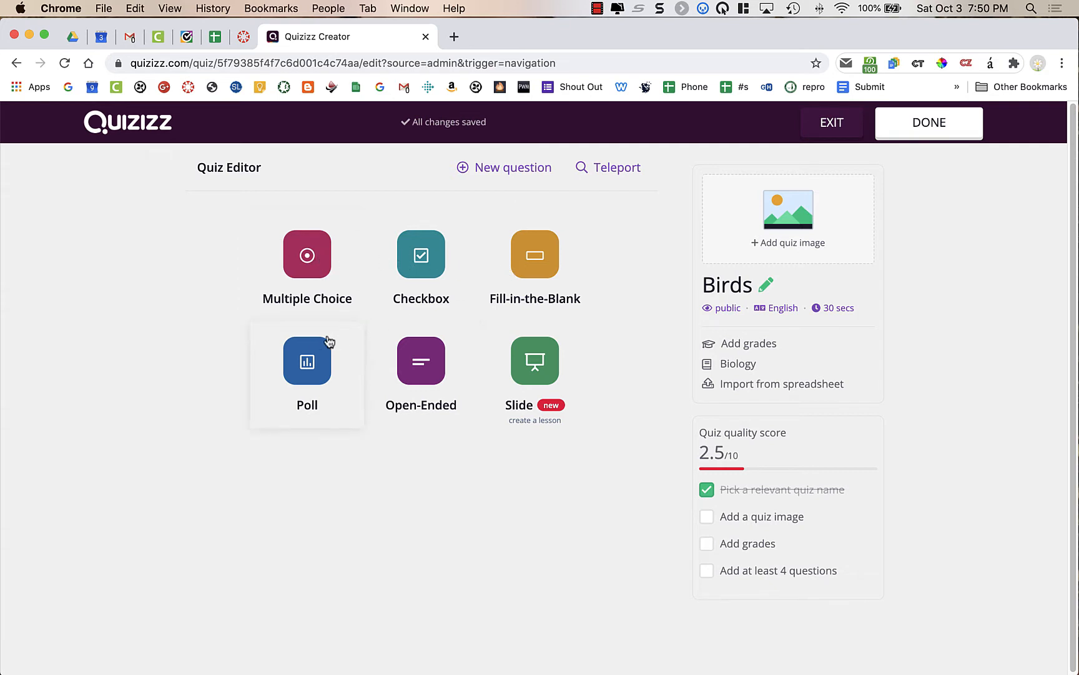
Step: Add a multiple-choice question with the text "What type of bird is this?"
{"action": "left_click", "coordinate": [321, 266]}
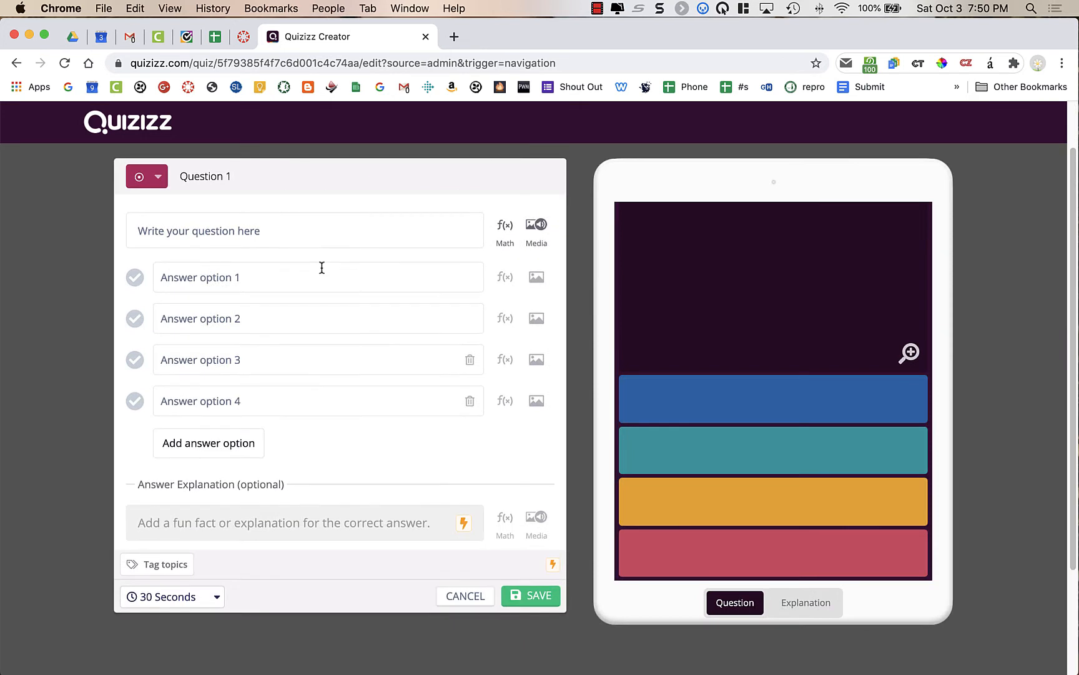
{"action": "left_click", "coordinate": [296, 233]}
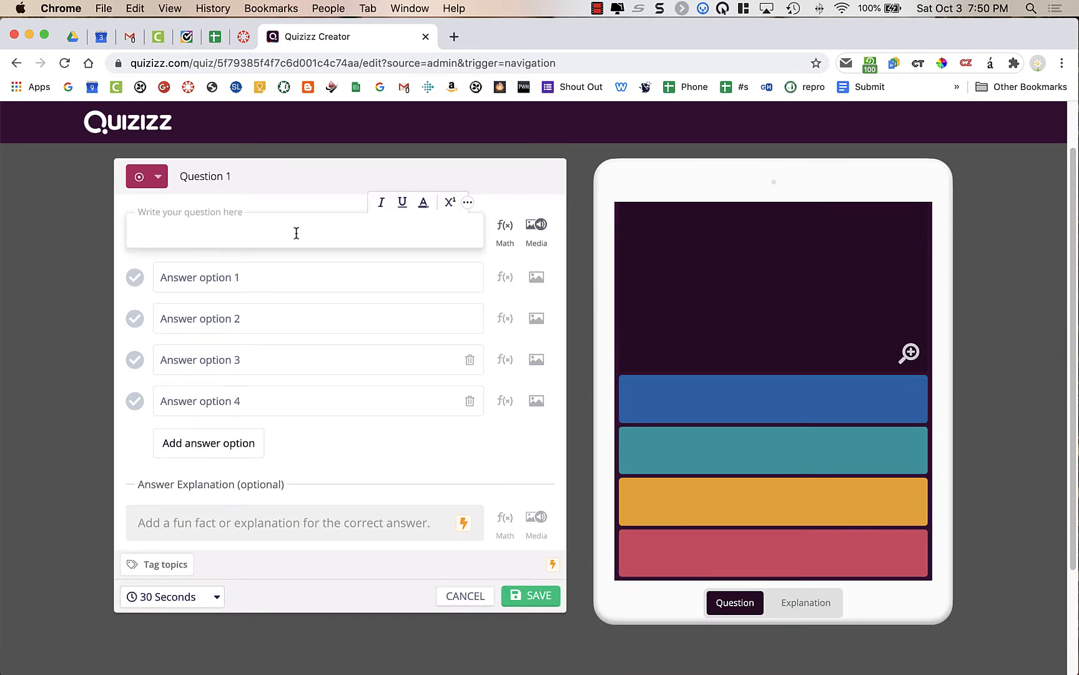
{"action": "type", "text": "What type o"}
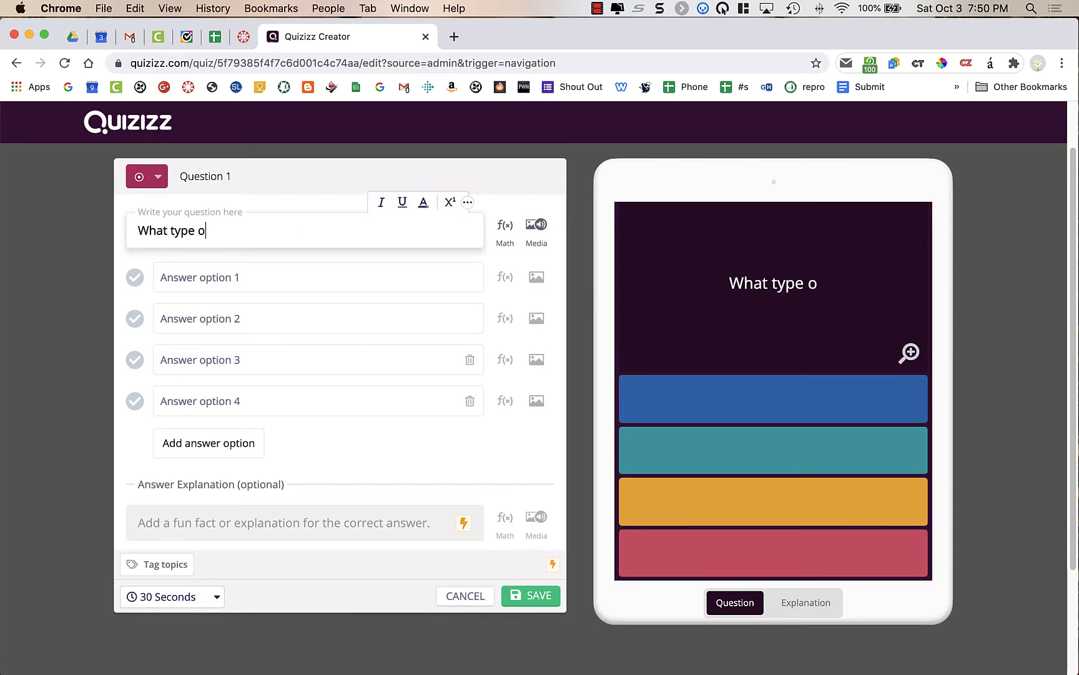
{"action": "type", "text": "f bird is this?"}
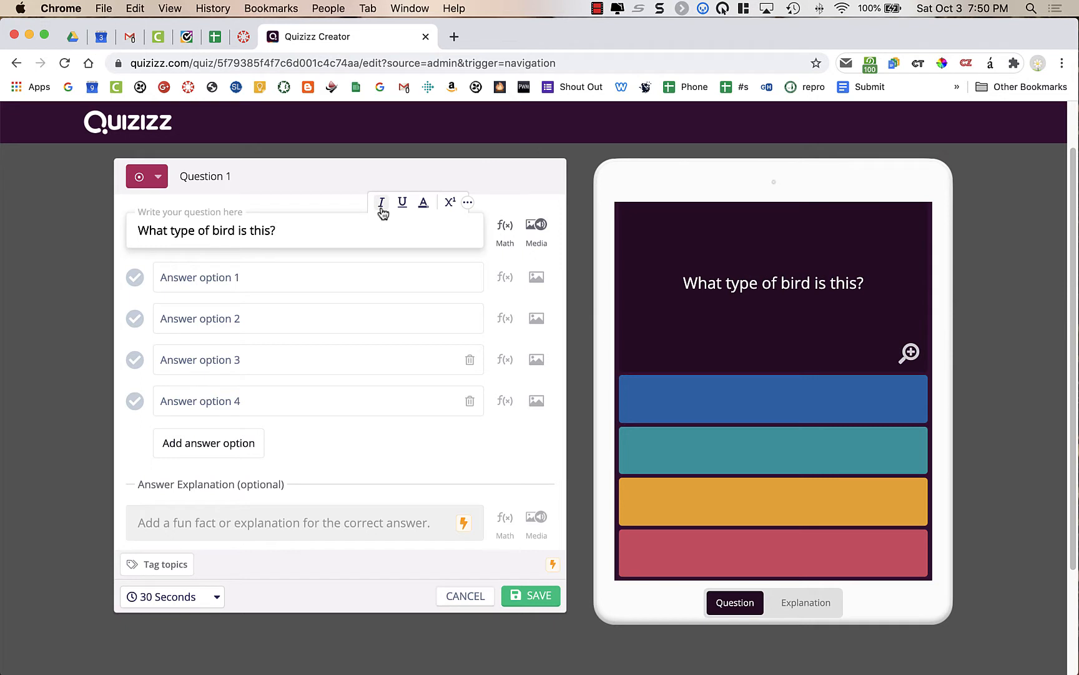
{"action": "left_click", "coordinate": [423, 208]}
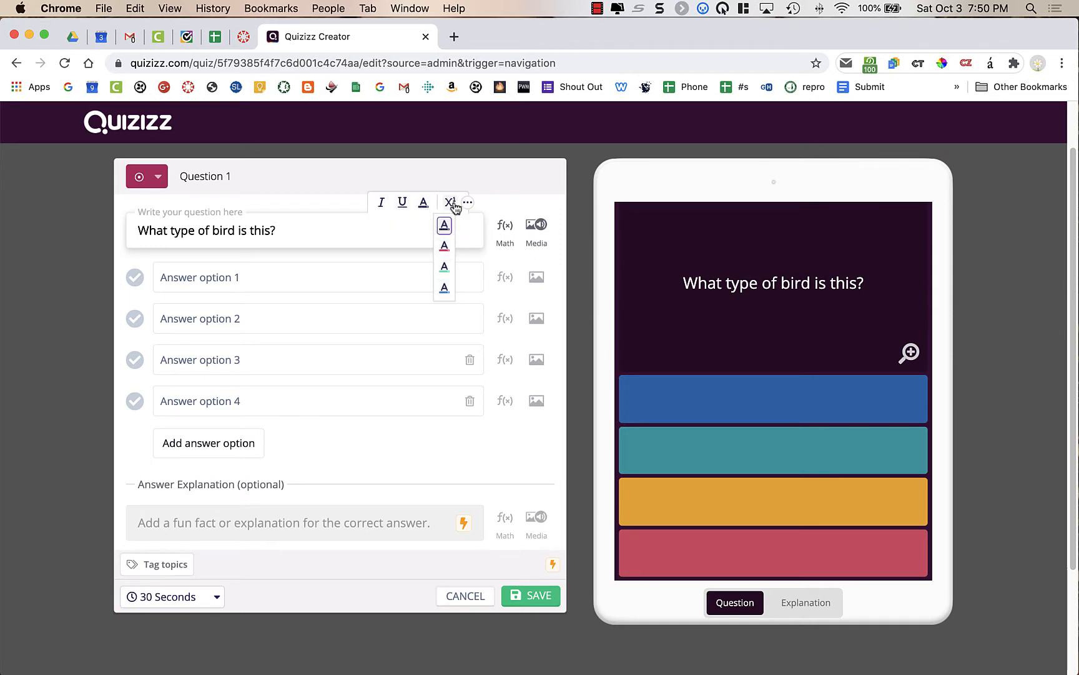
{"action": "left_click", "coordinate": [451, 204]}
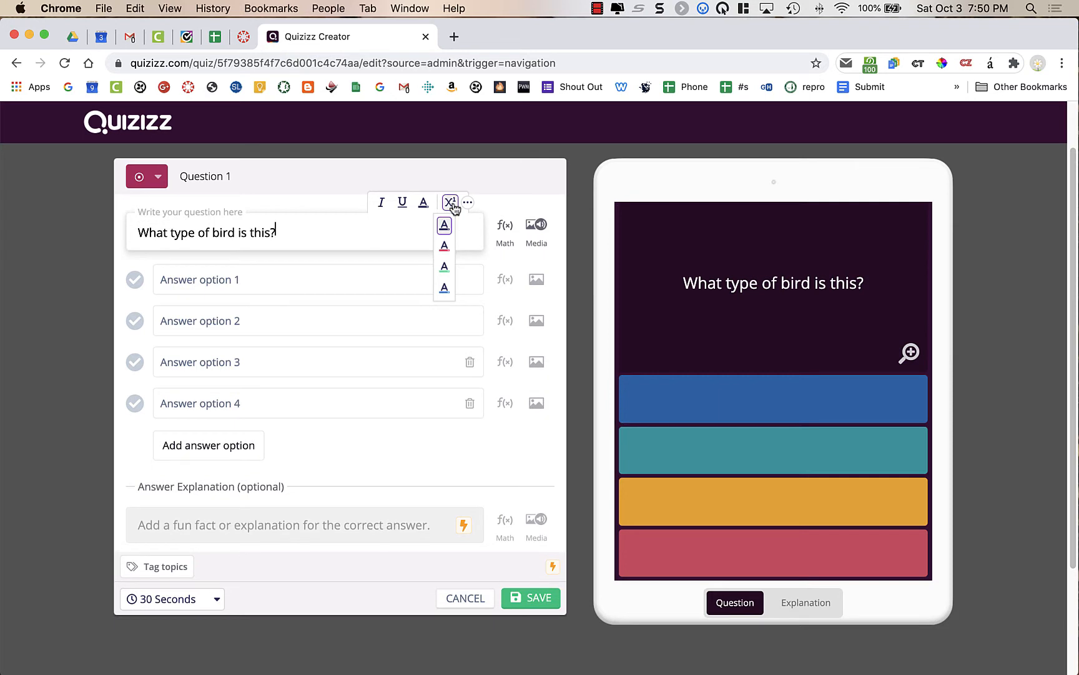
{"action": "left_click", "coordinate": [467, 202]}
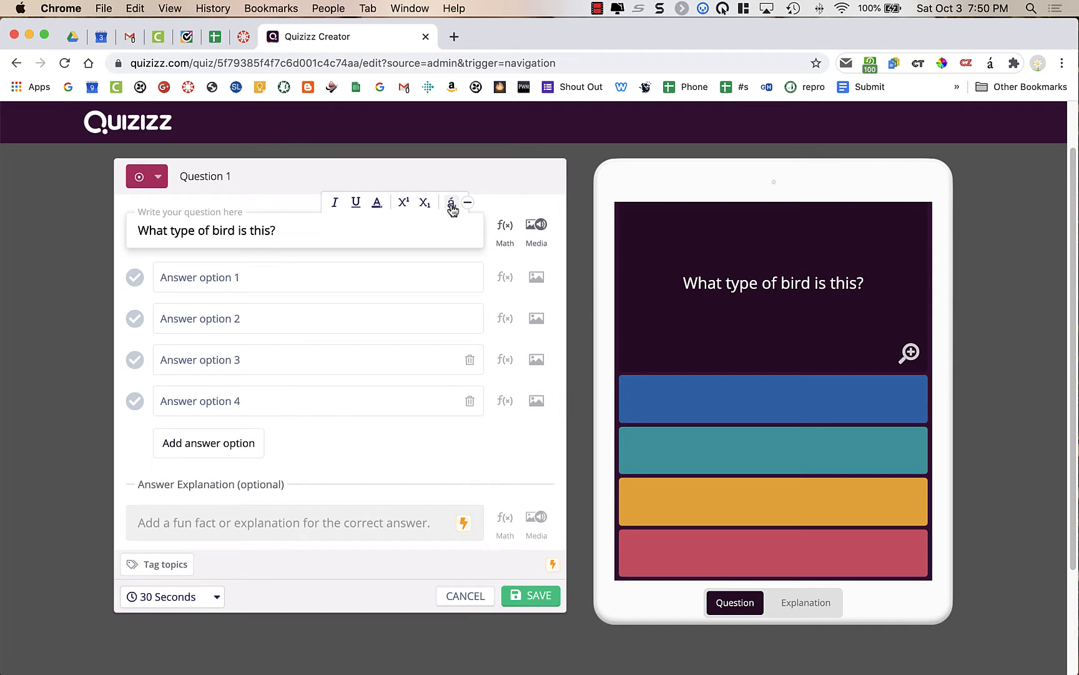
{"action": "left_click", "coordinate": [509, 197]}
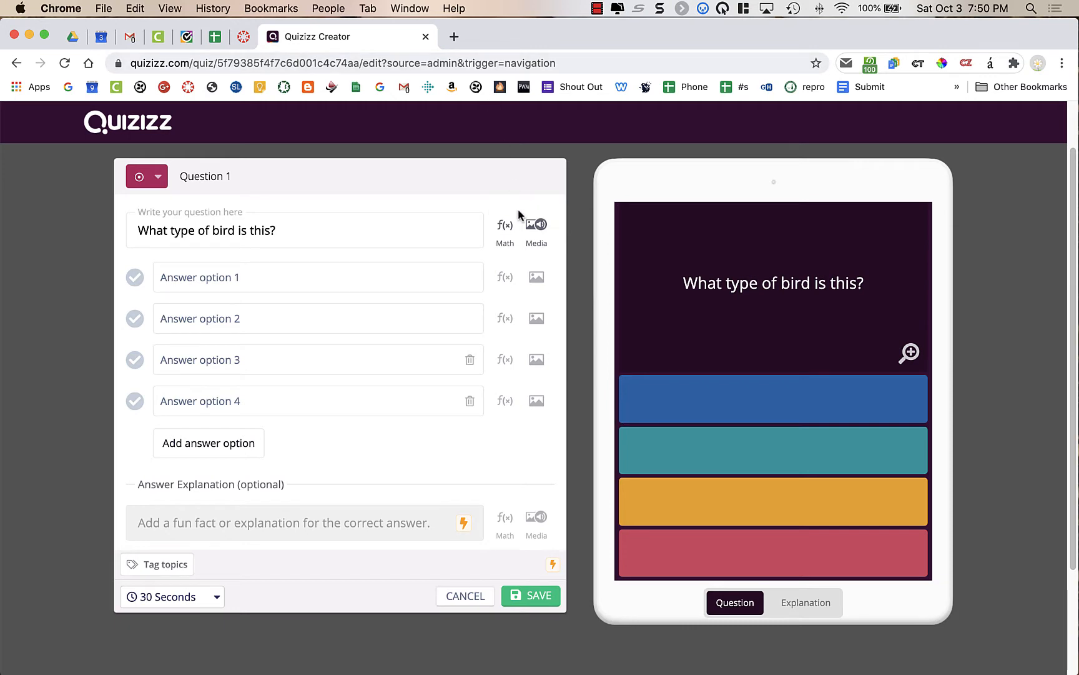
Step: Start adding media to the question, and copy the image address of the allaboutbirds.org pygmy nuthatch photo from a Google search in a new tab
{"action": "left_click", "coordinate": [532, 226]}
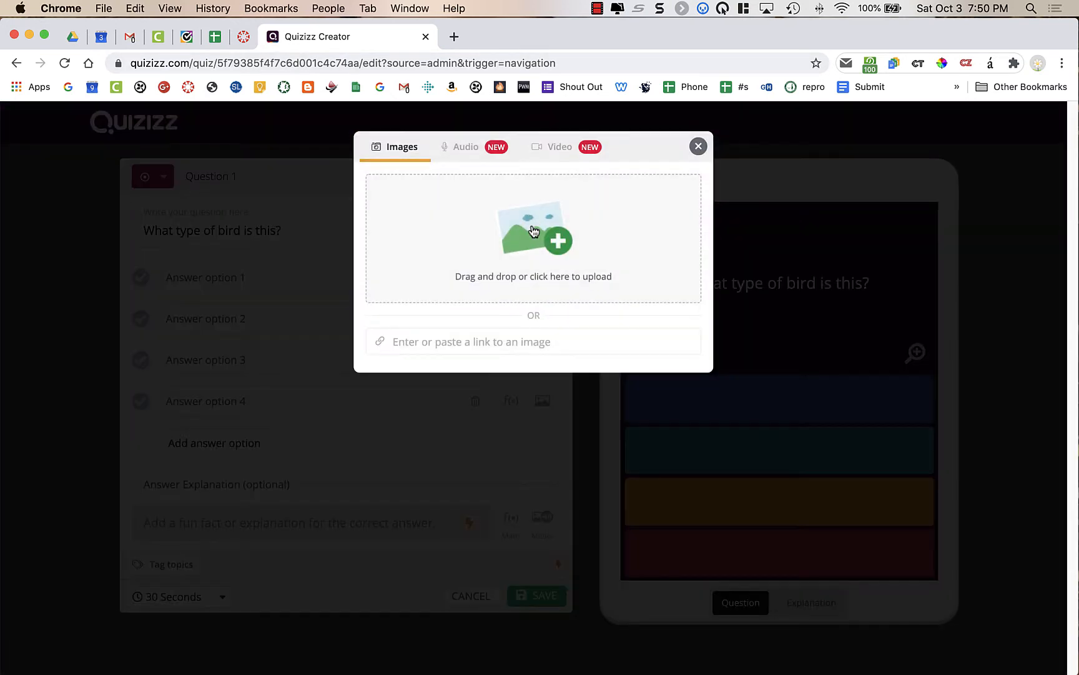
{"action": "left_click", "coordinate": [453, 37]}
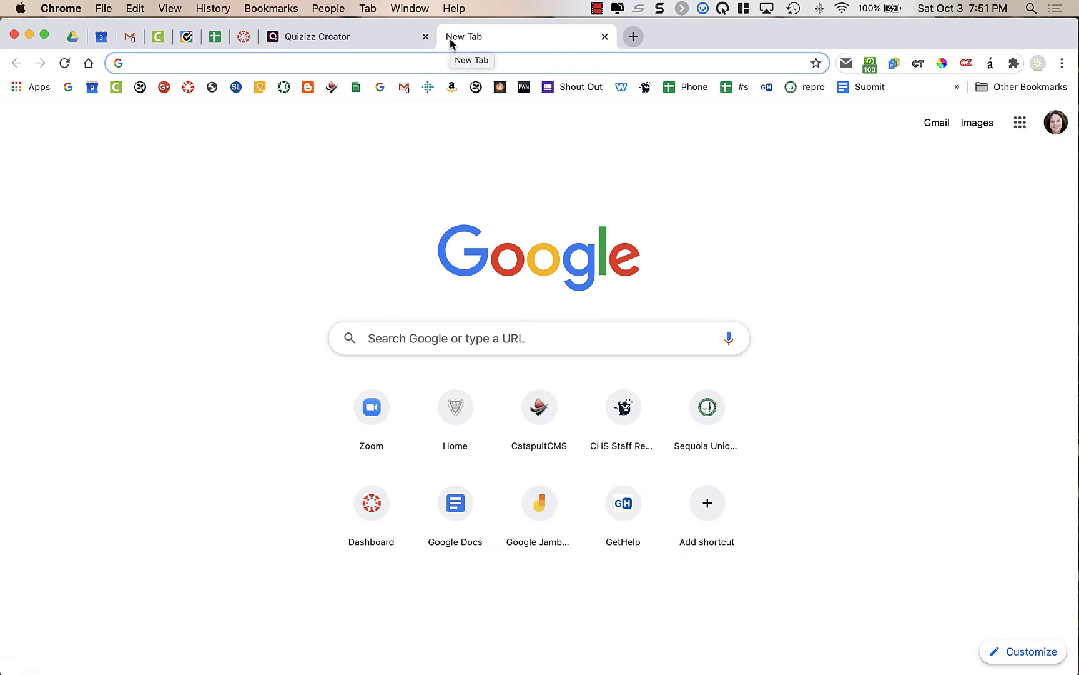
{"action": "type", "text": "pyg"}
{"action": "key", "text": "Return"}
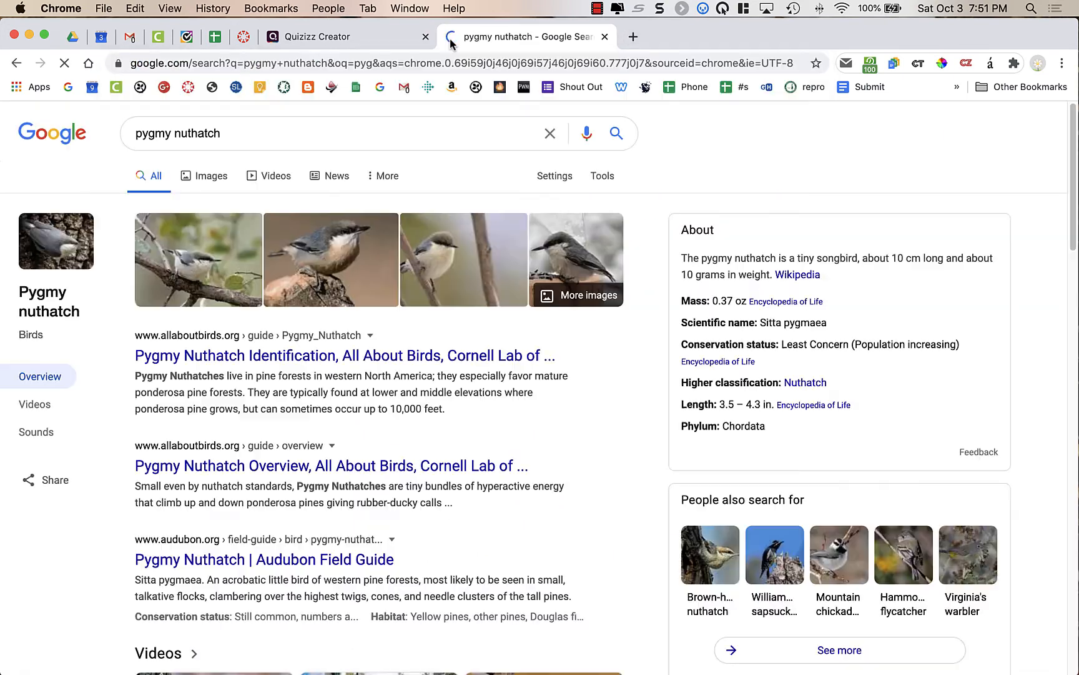
{"action": "left_click", "coordinate": [318, 259]}
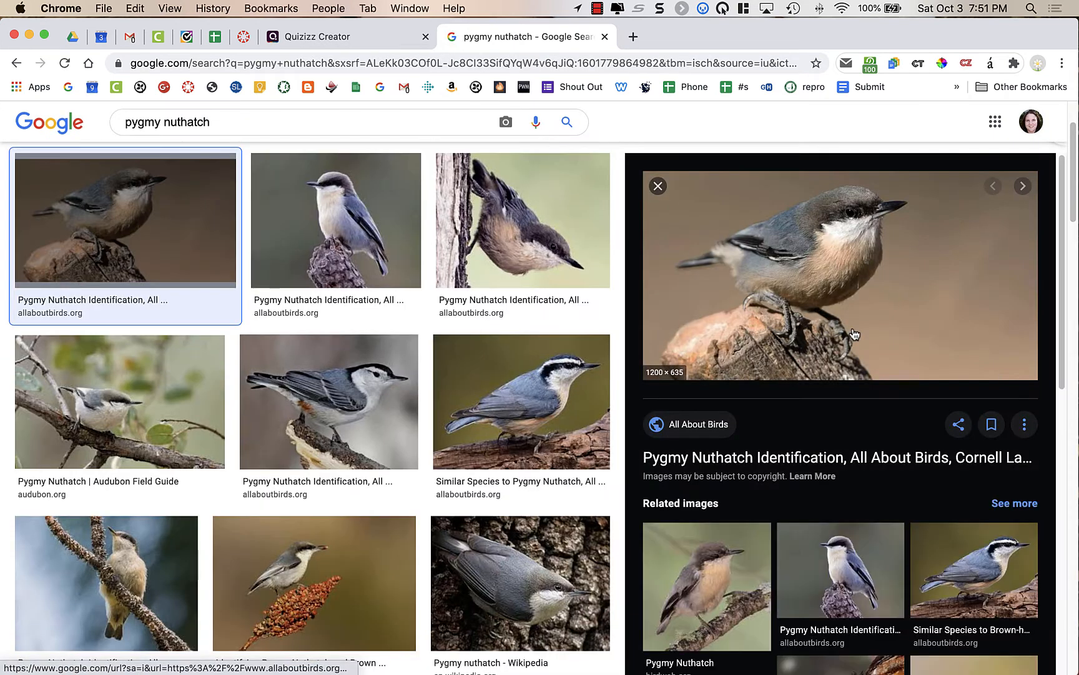
{"action": "right_click", "coordinate": [769, 252]}
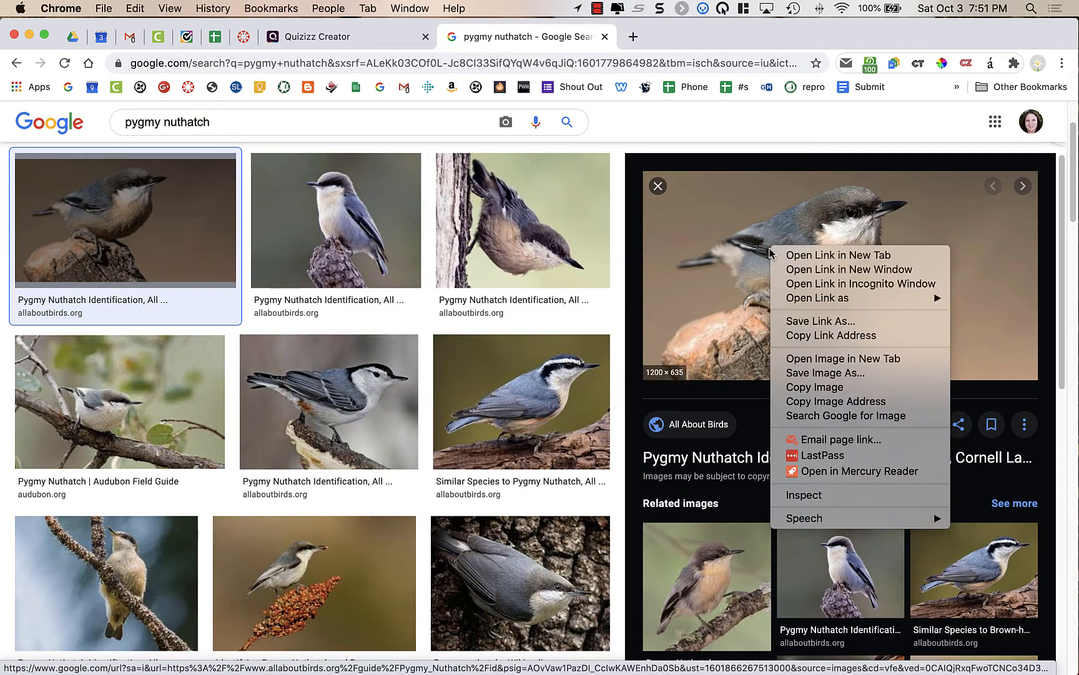
{"action": "left_click", "coordinate": [816, 401]}
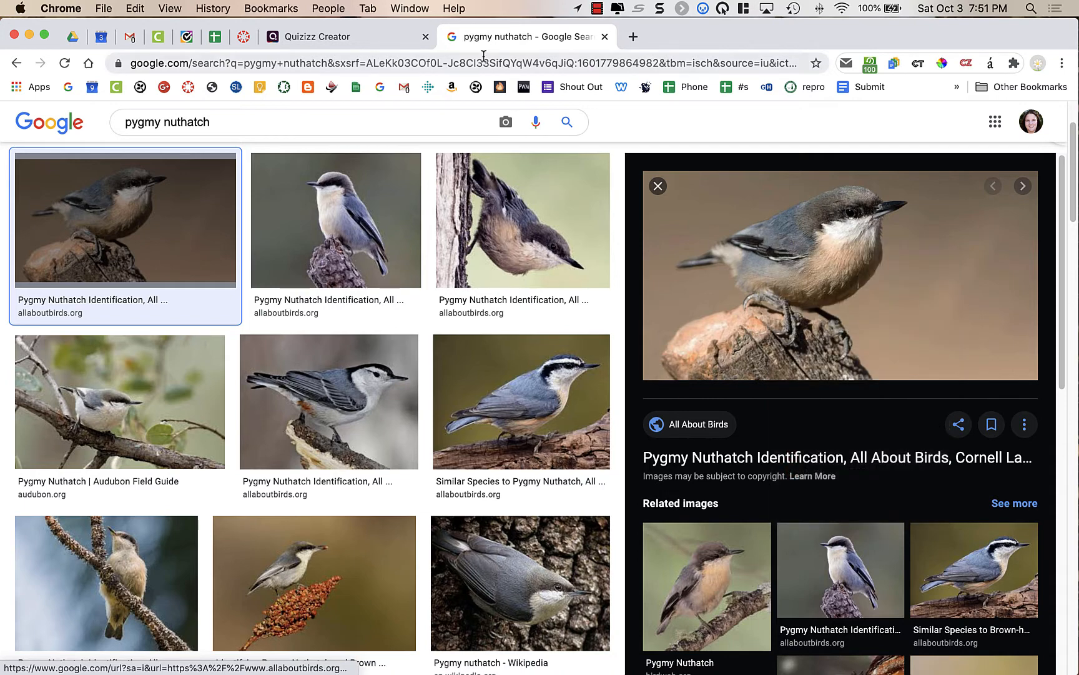
Step: Back in the Quizizz question, insert the bird photo from the copied image link and save it
{"action": "left_click", "coordinate": [393, 41]}
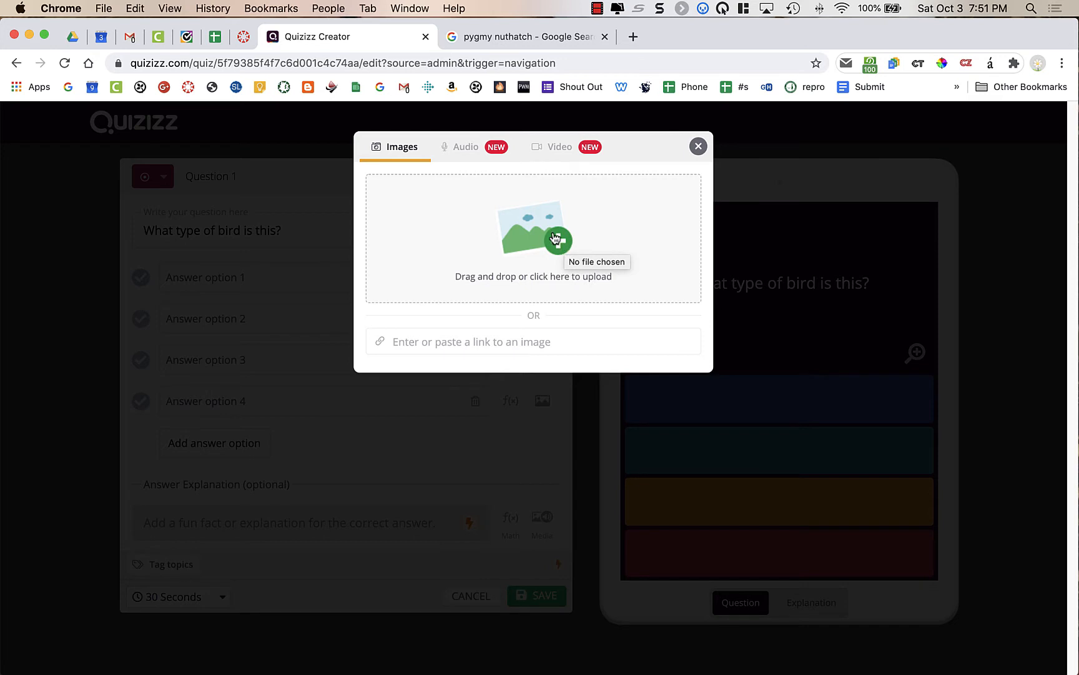
{"action": "left_click", "coordinate": [467, 341]}
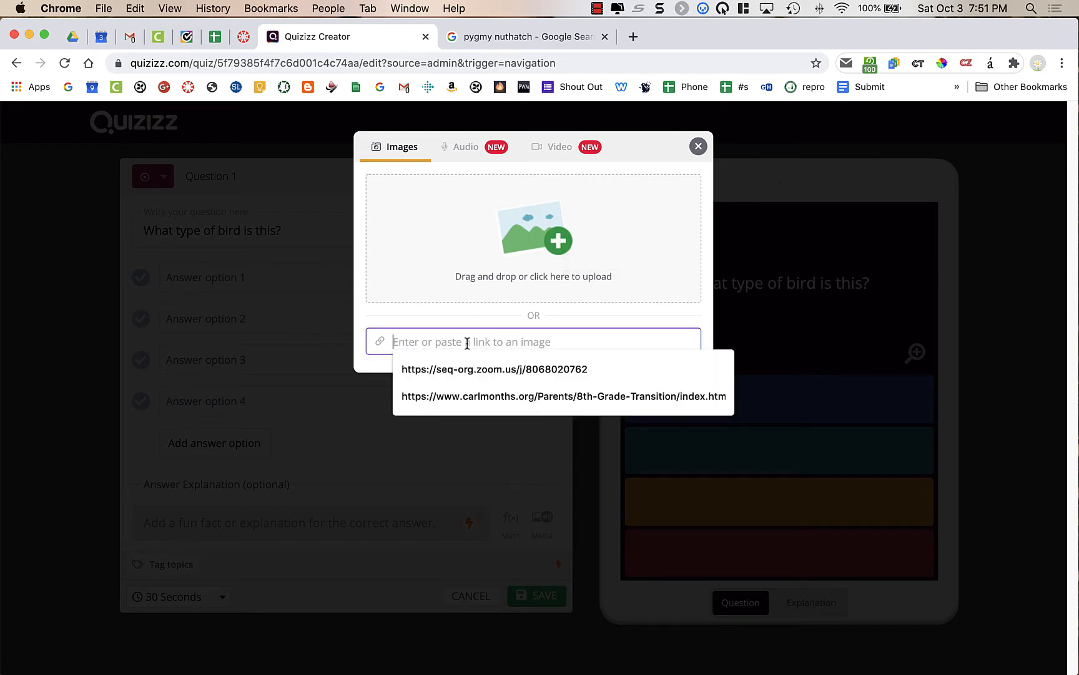
{"action": "key", "text": "super+v"}
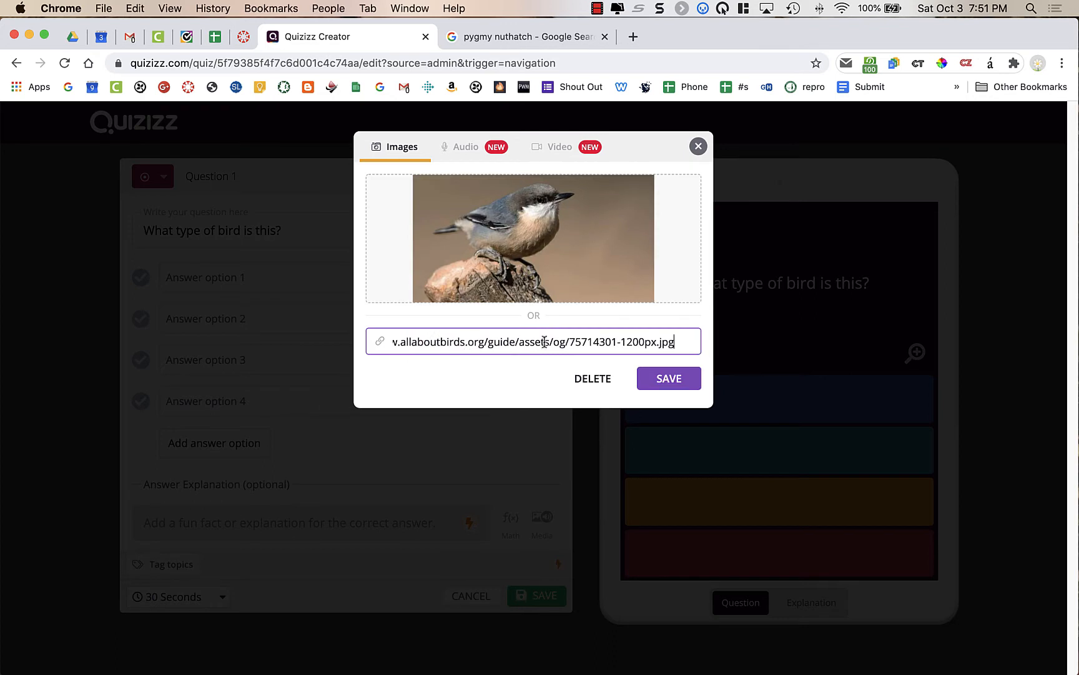
{"action": "left_click", "coordinate": [668, 379]}
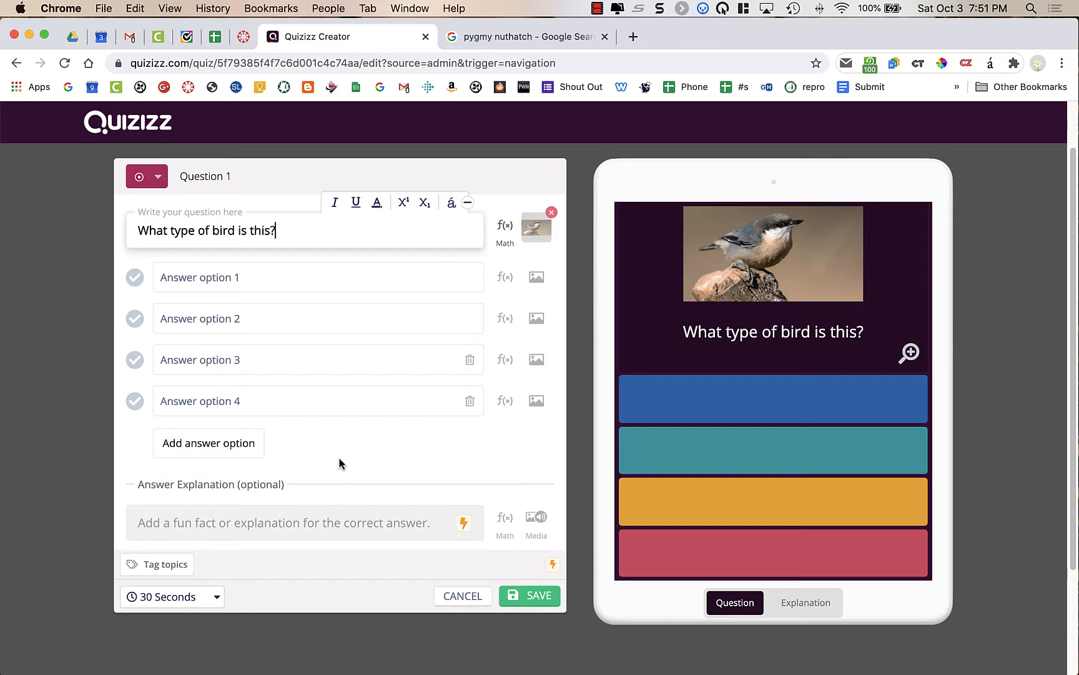
Step: Enter "pygmy nuthatch" as answer option 2
{"action": "left_click", "coordinate": [284, 319]}
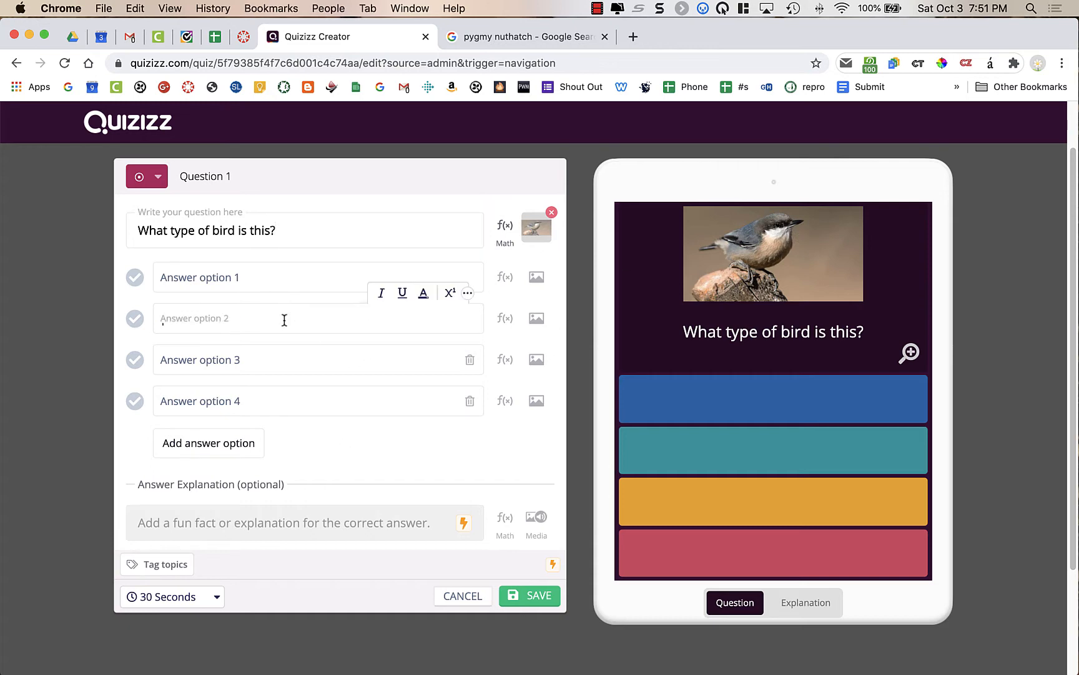
{"action": "type", "text": "pyg"}
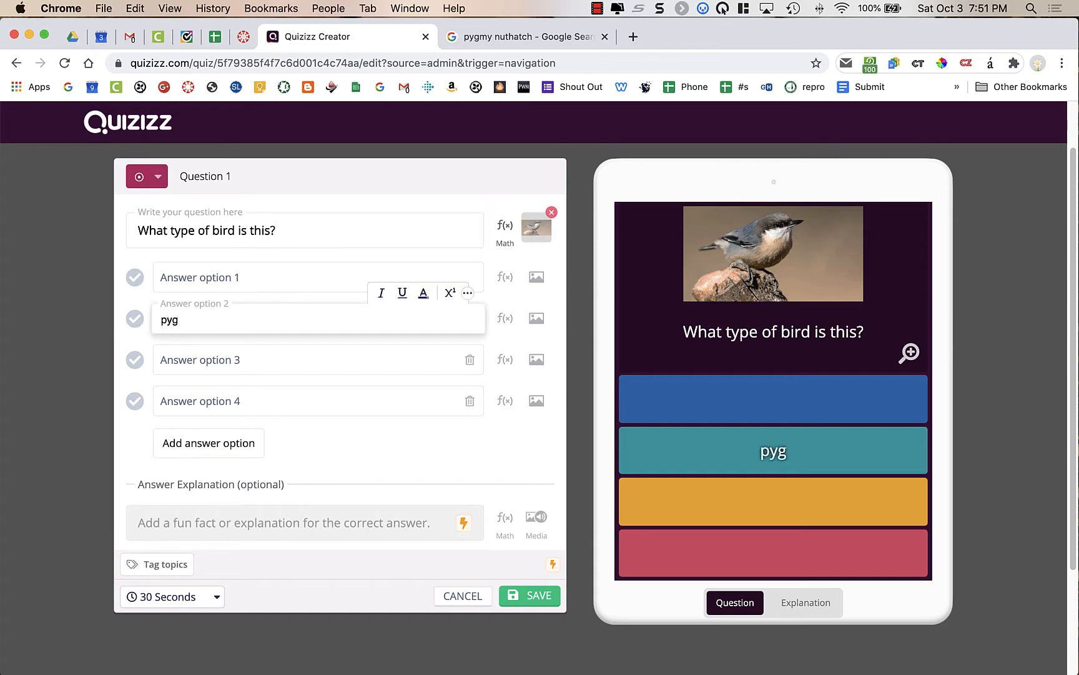
{"action": "type", "text": "my nutha"}
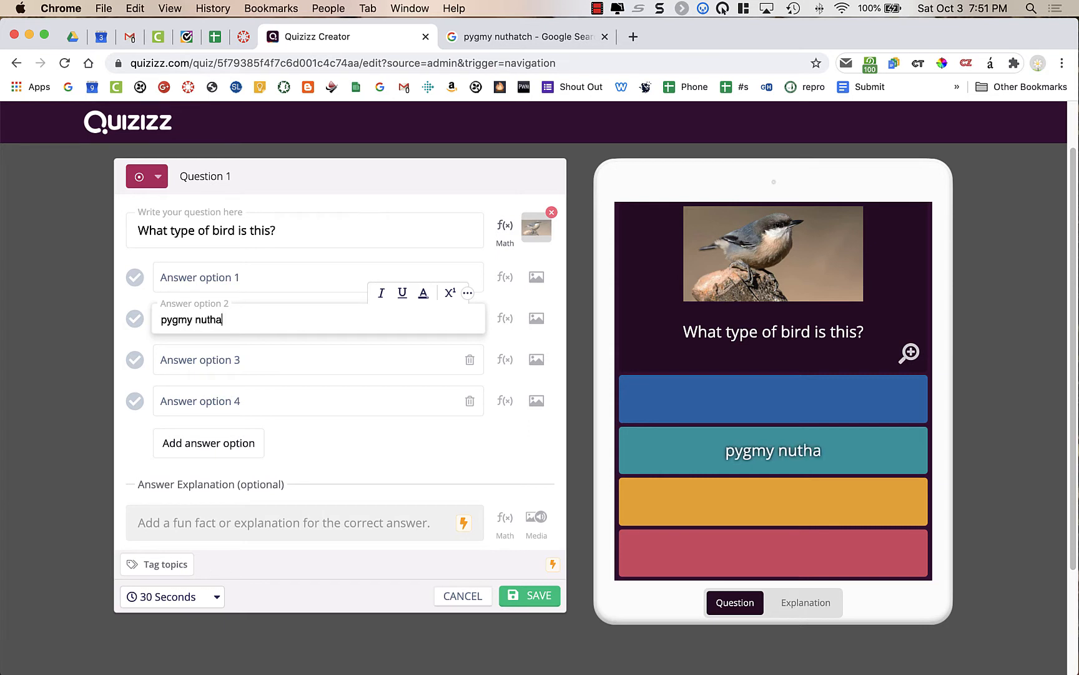
{"action": "type", "text": "tch"}
Step: Enter "chestnut-backed chickadee" as answer option 1
{"action": "left_click", "coordinate": [276, 276]}
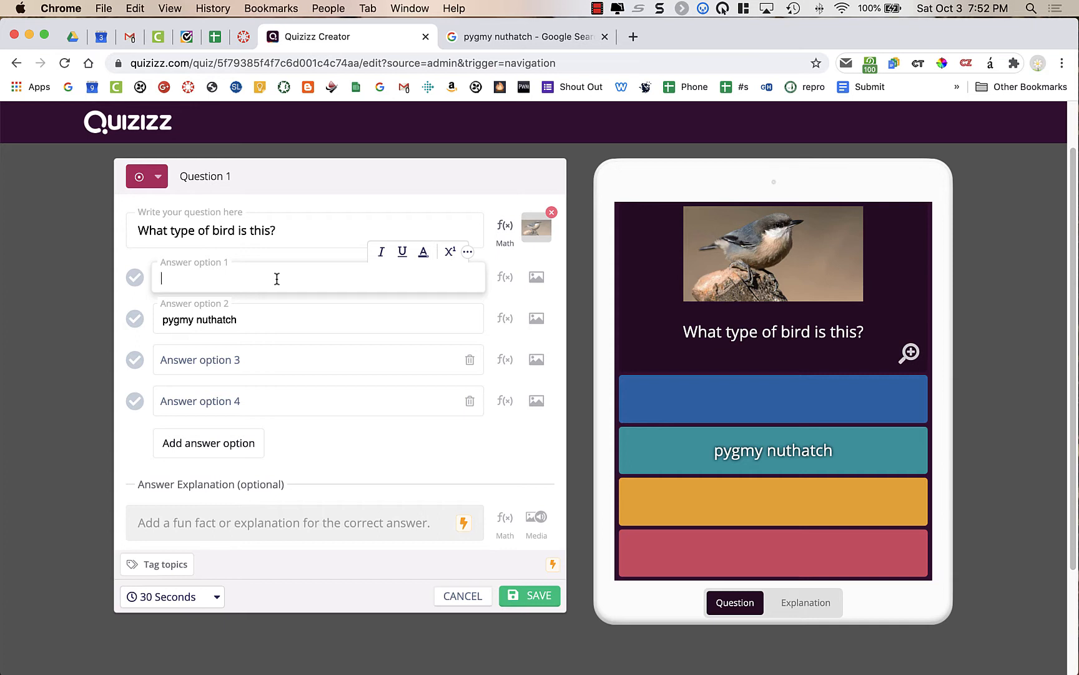
{"action": "type", "text": "chestnut-"}
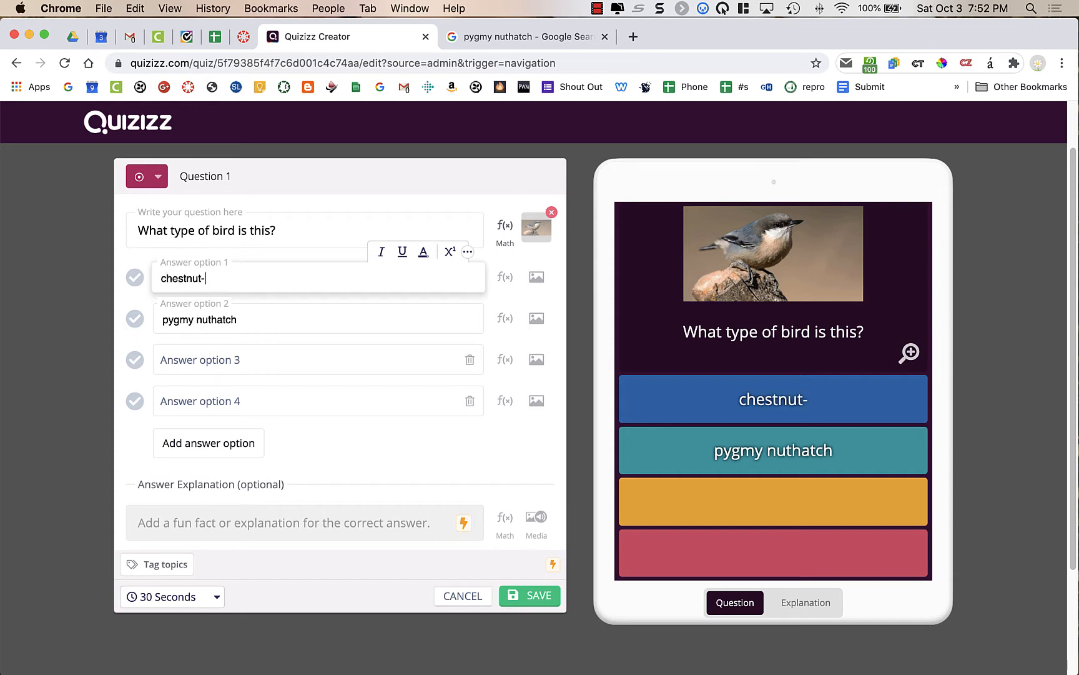
{"action": "type", "text": "backed c"}
{"action": "key", "text": "BackSpace"}
{"action": "key", "text": "BackSpace"}
{"action": "type", "text": "cked chi"}
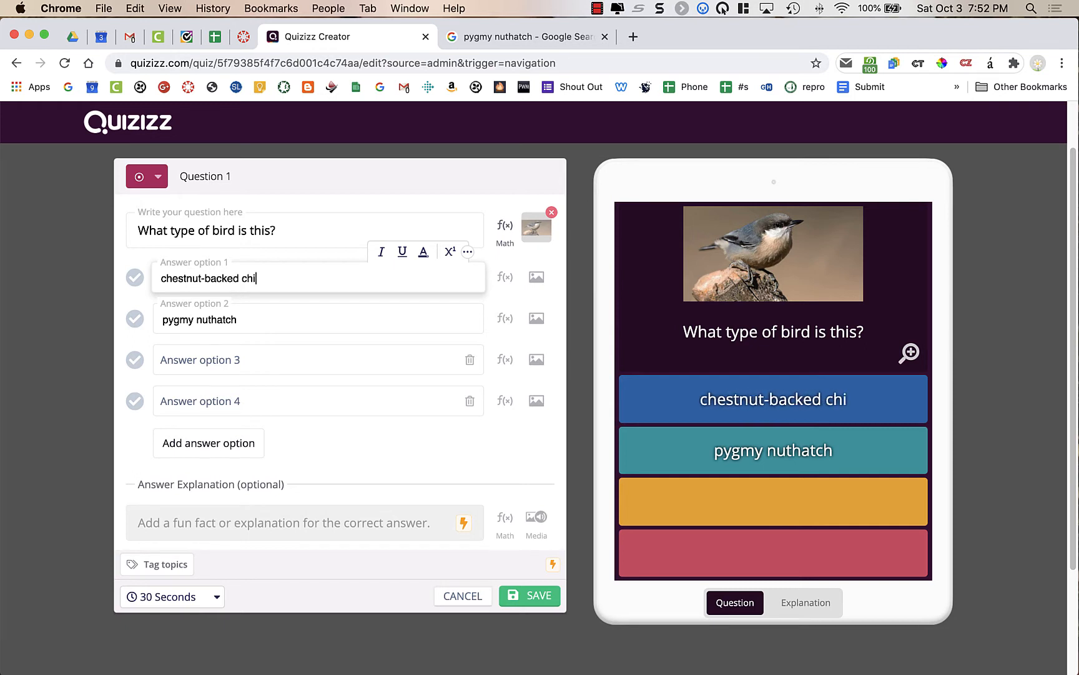
{"action": "type", "text": "ckadee"}
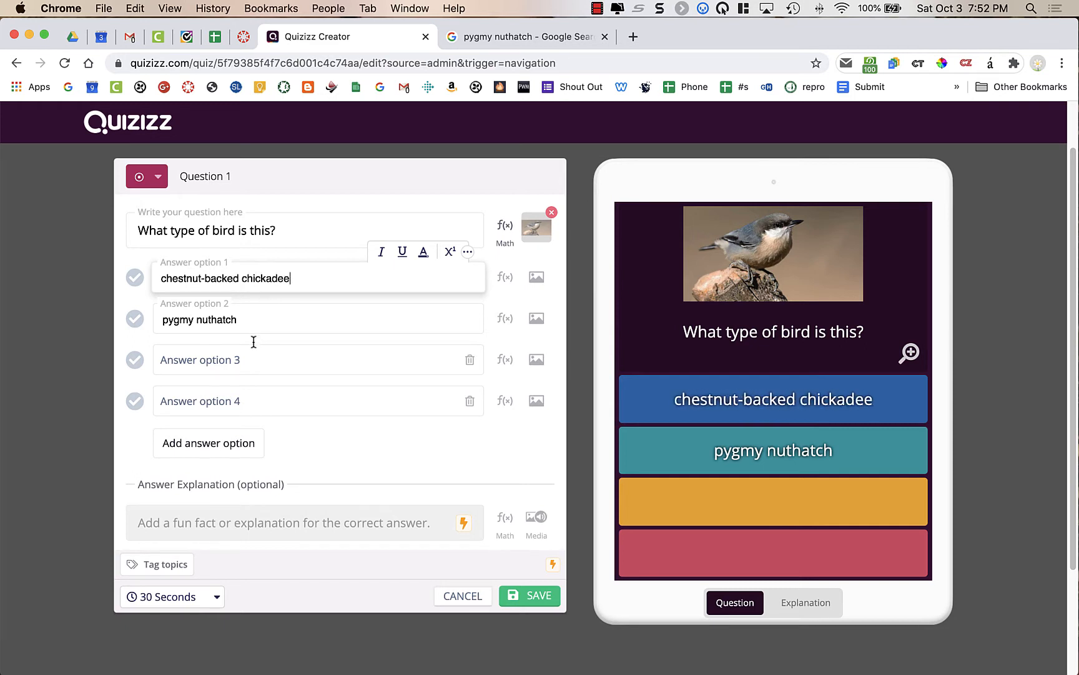
Step: Fill in answer option 3 with "red-breasted nuthatch" and answer option 4 with "oak titmous"
{"action": "left_click", "coordinate": [253, 354]}
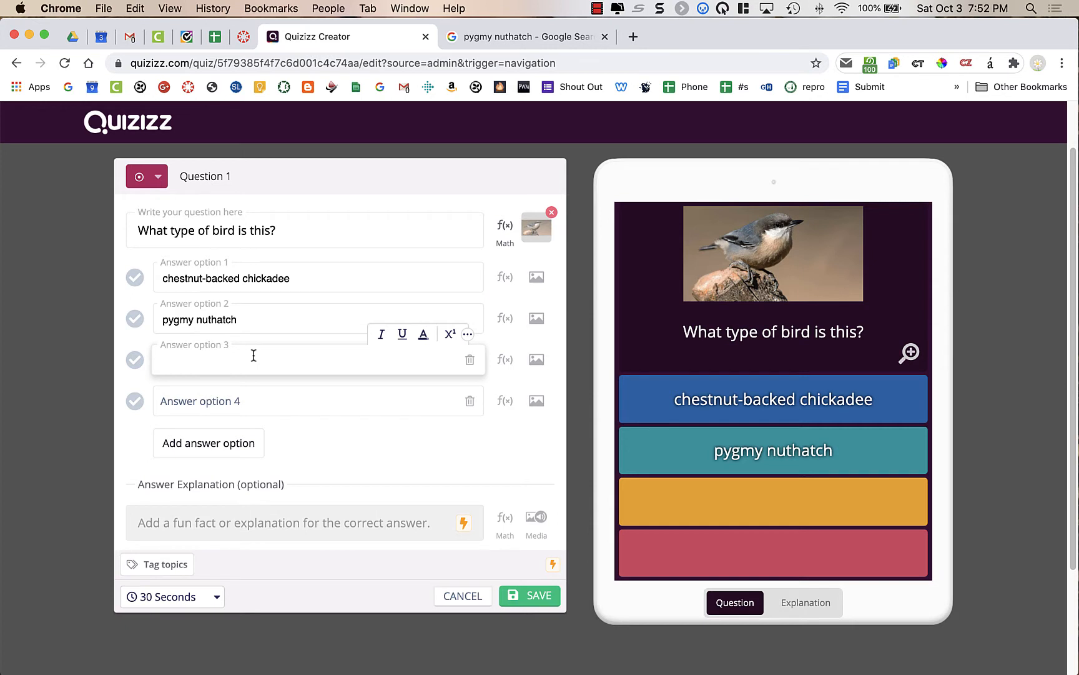
{"action": "type", "text": "red-breas"}
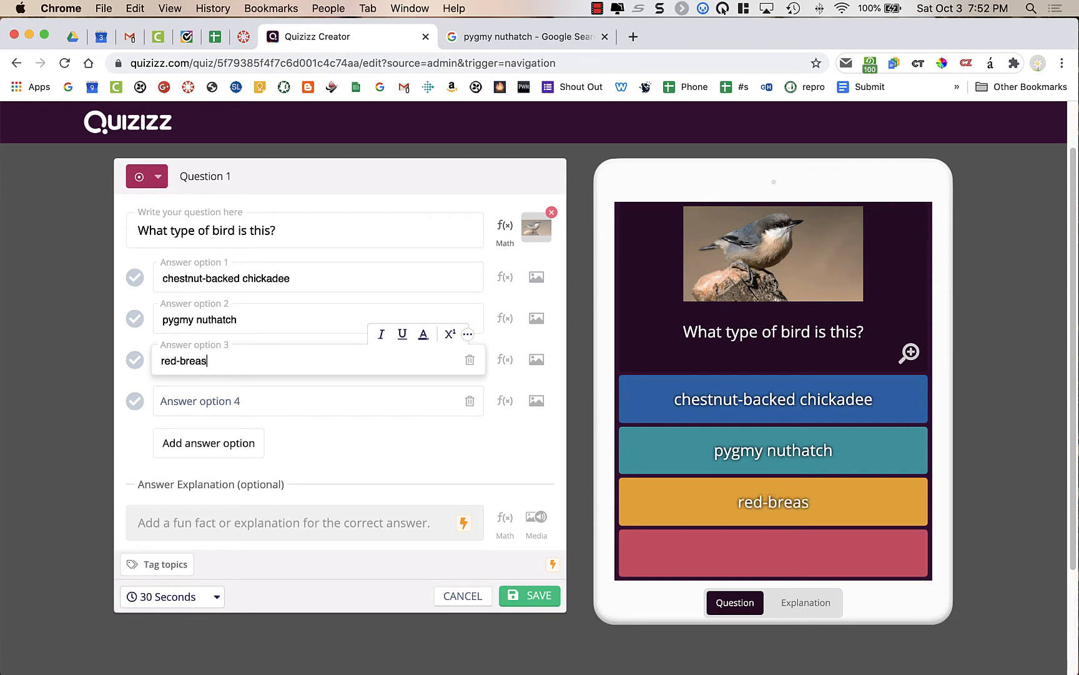
{"action": "type", "text": "ted nuthatc"}
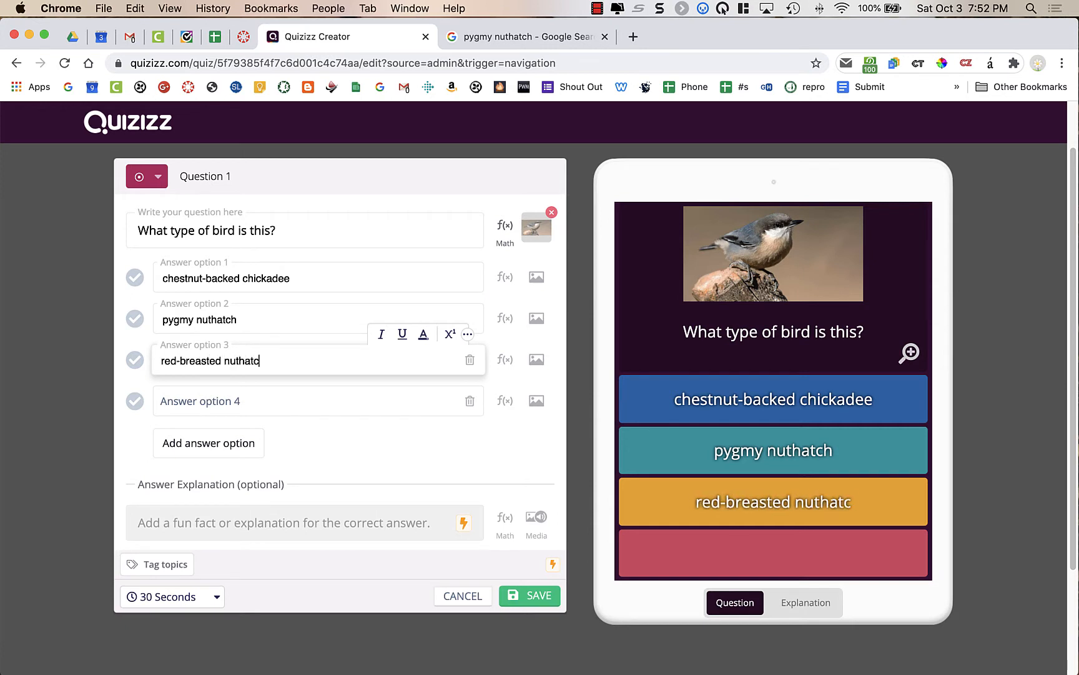
{"action": "type", "text": "h"}
{"action": "left_click", "coordinate": [313, 394]}
{"action": "type", "text": "oak ti"}
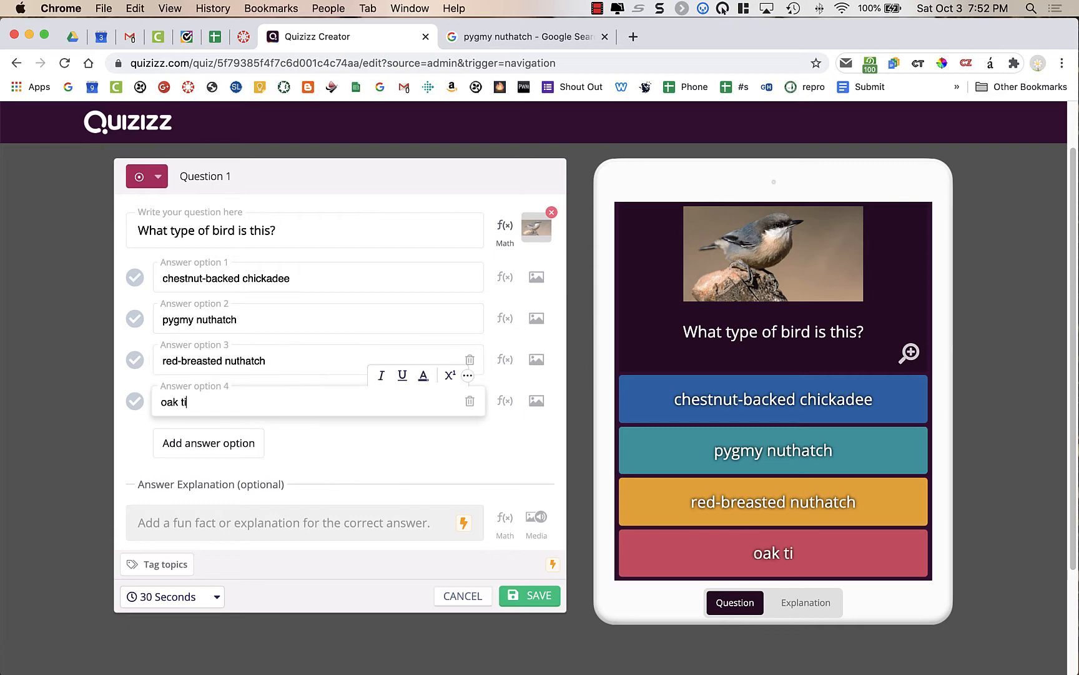
{"action": "type", "text": "tmous"}
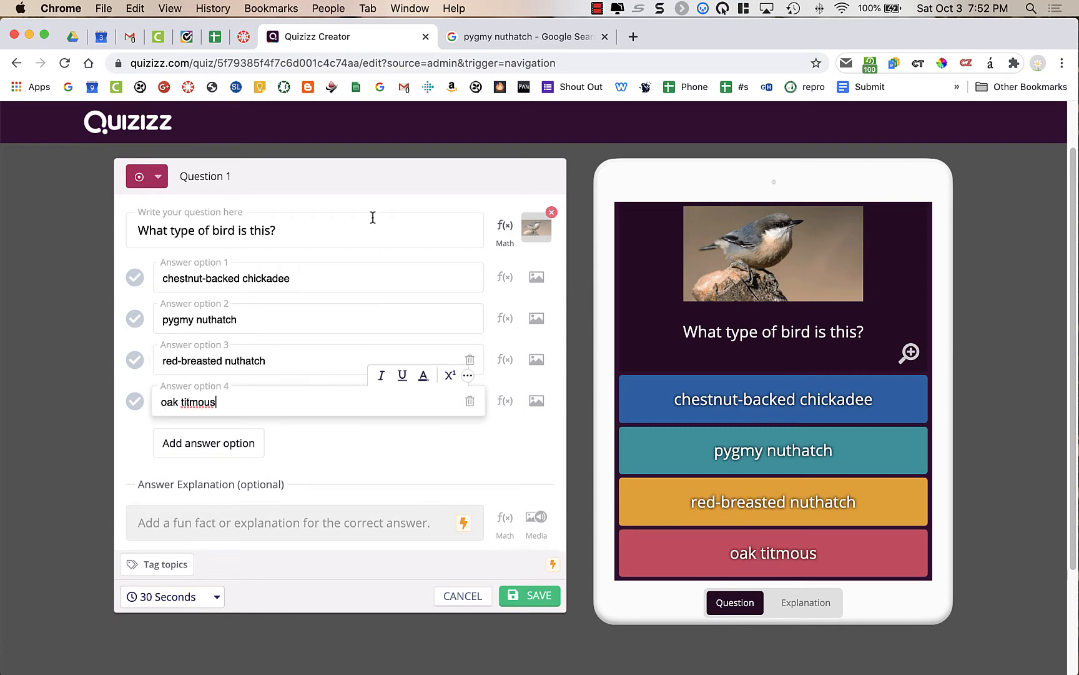
Step: Correct the spelling of answer option 4 to "oak titmouse"
{"action": "left_click", "coordinate": [363, 185]}
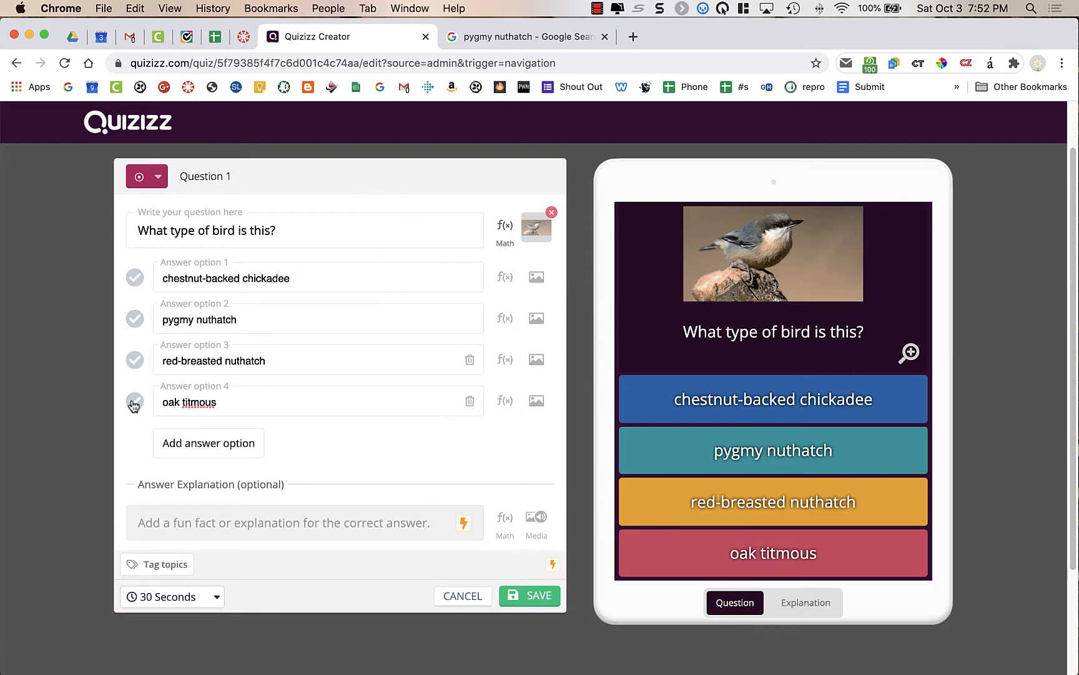
{"action": "left_click", "coordinate": [216, 402]}
{"action": "type", "text": "e"}
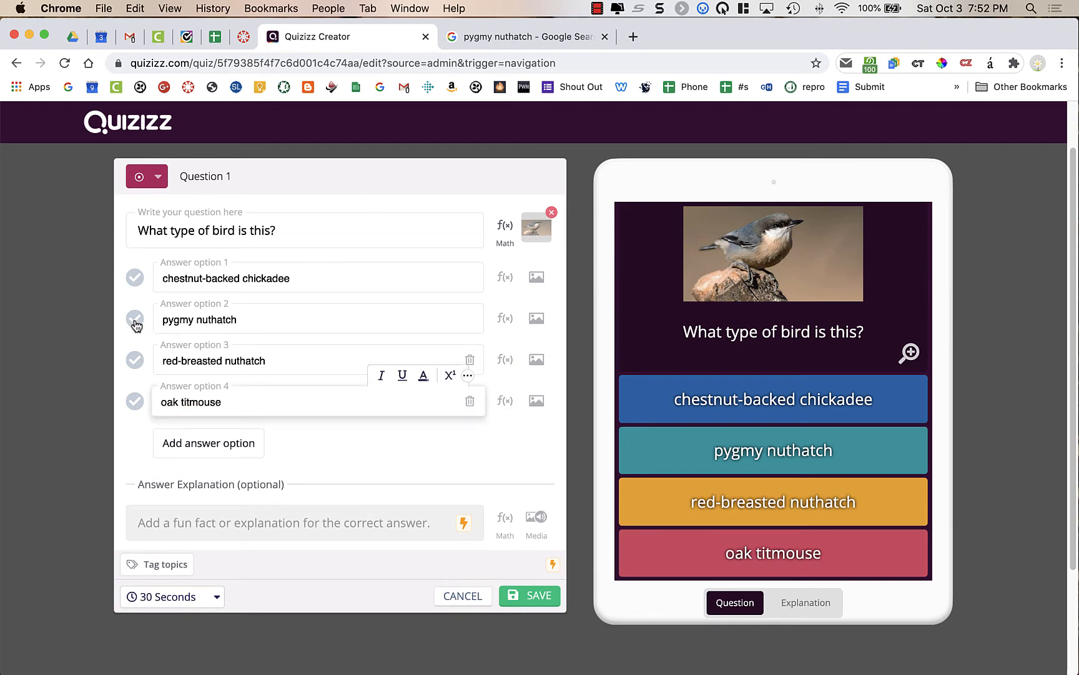
Step: Mark answer option 1, "chestnut-backed chickadee", as the correct answer
{"action": "left_click", "coordinate": [135, 278]}
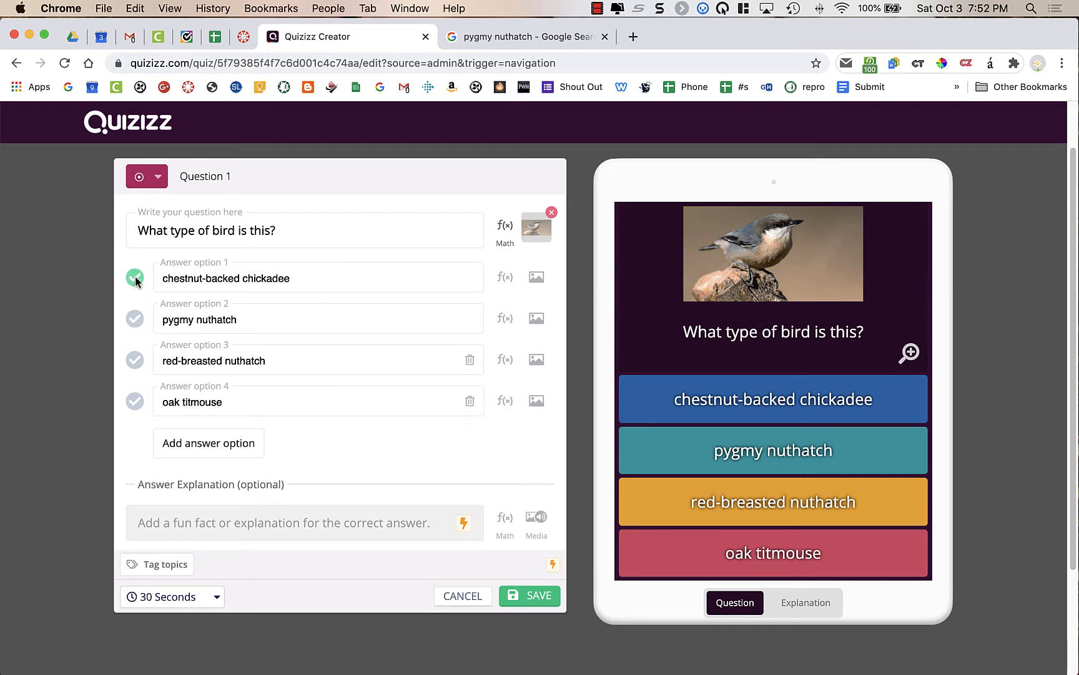
{"action": "left_click", "coordinate": [135, 319]}
{"action": "left_click", "coordinate": [135, 277]}
Step: Set the bird photo question's time limit to 20 seconds and save the question
{"action": "left_click", "coordinate": [211, 595]}
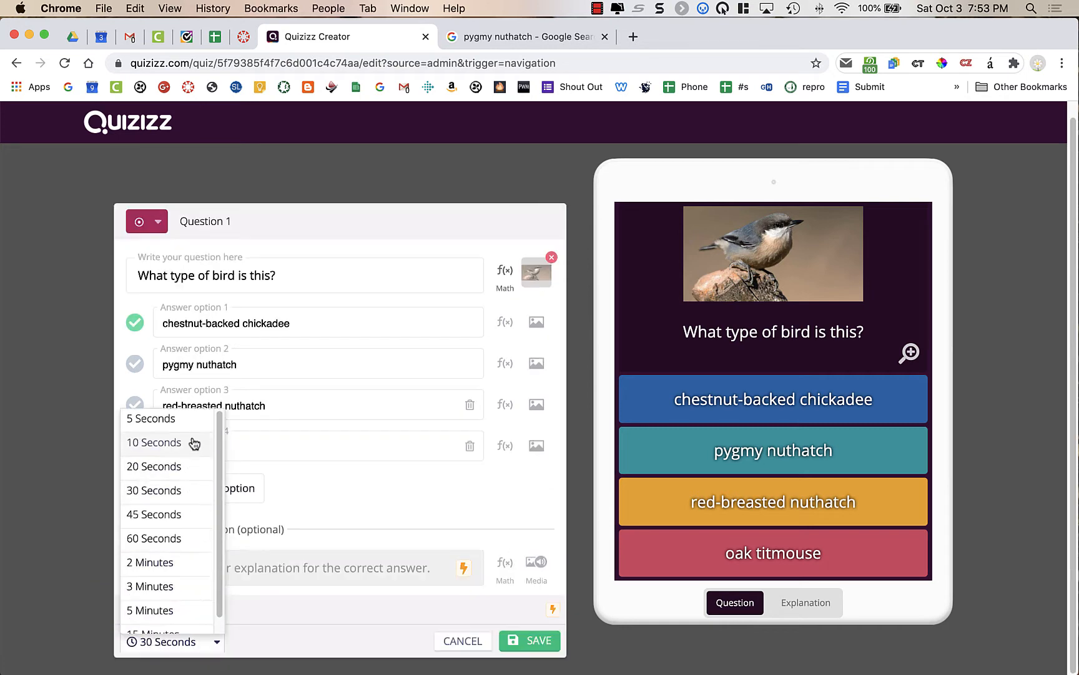
{"action": "left_click", "coordinate": [187, 476]}
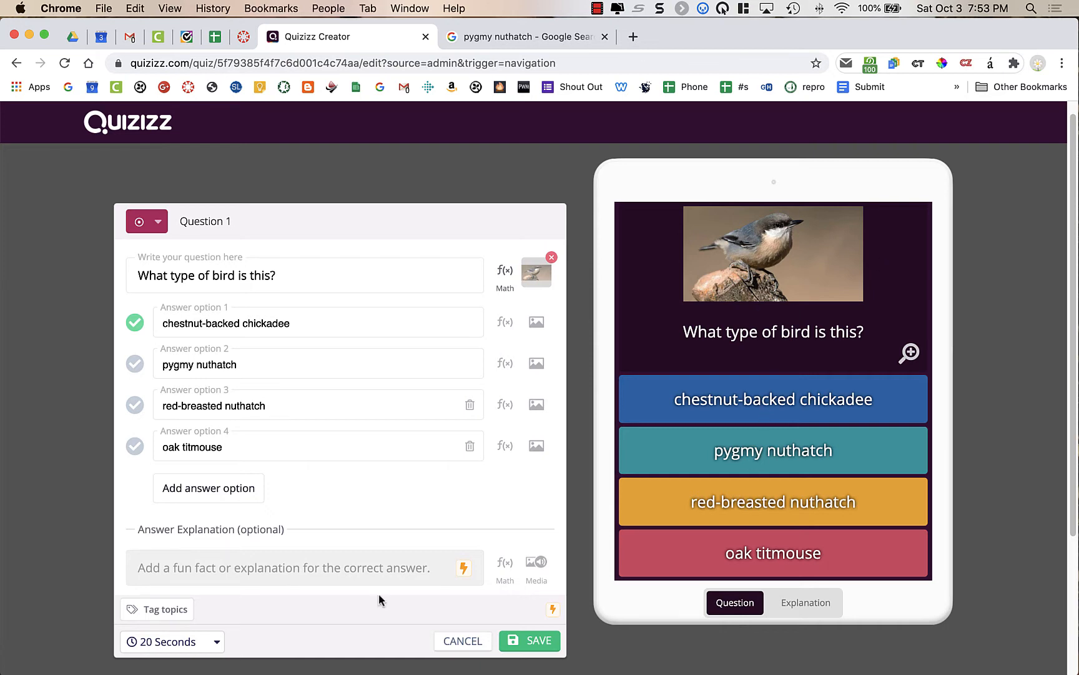
{"action": "left_click", "coordinate": [219, 642]}
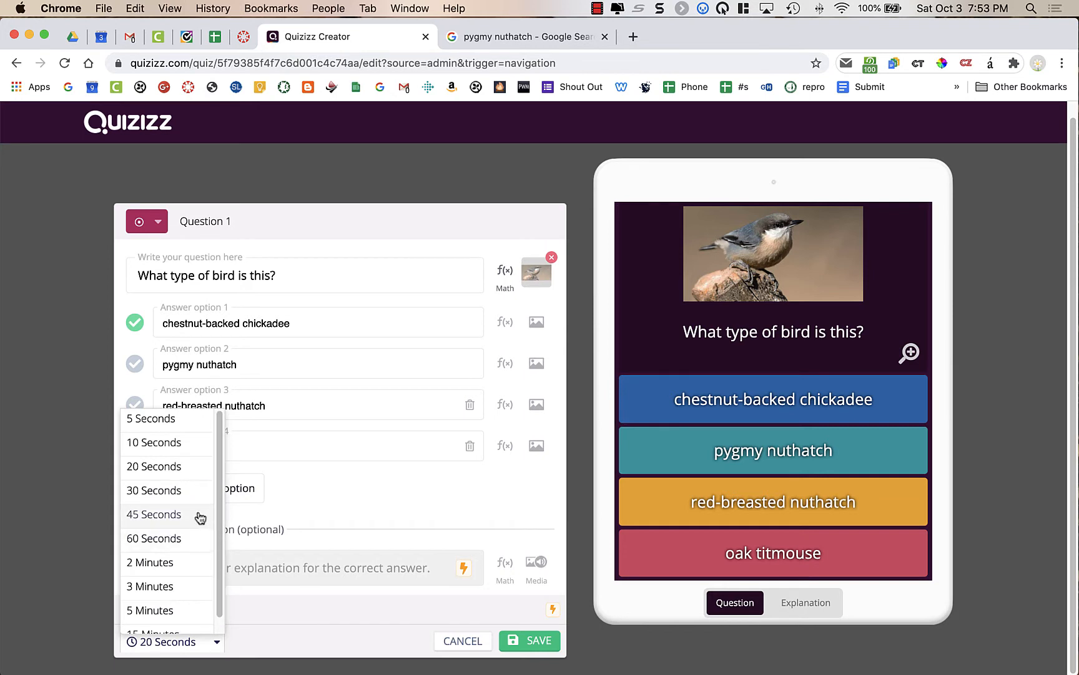
{"action": "scroll", "coordinate": [194, 538], "scroll_direction": "down", "scroll_amount": 1}
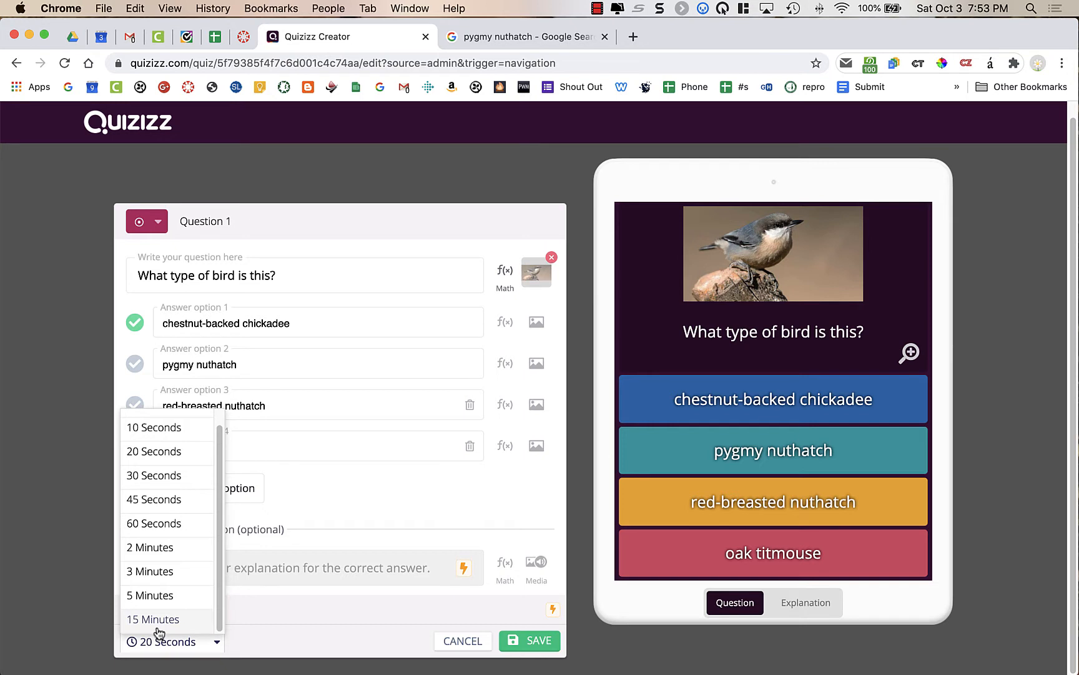
{"action": "left_click", "coordinate": [291, 643]}
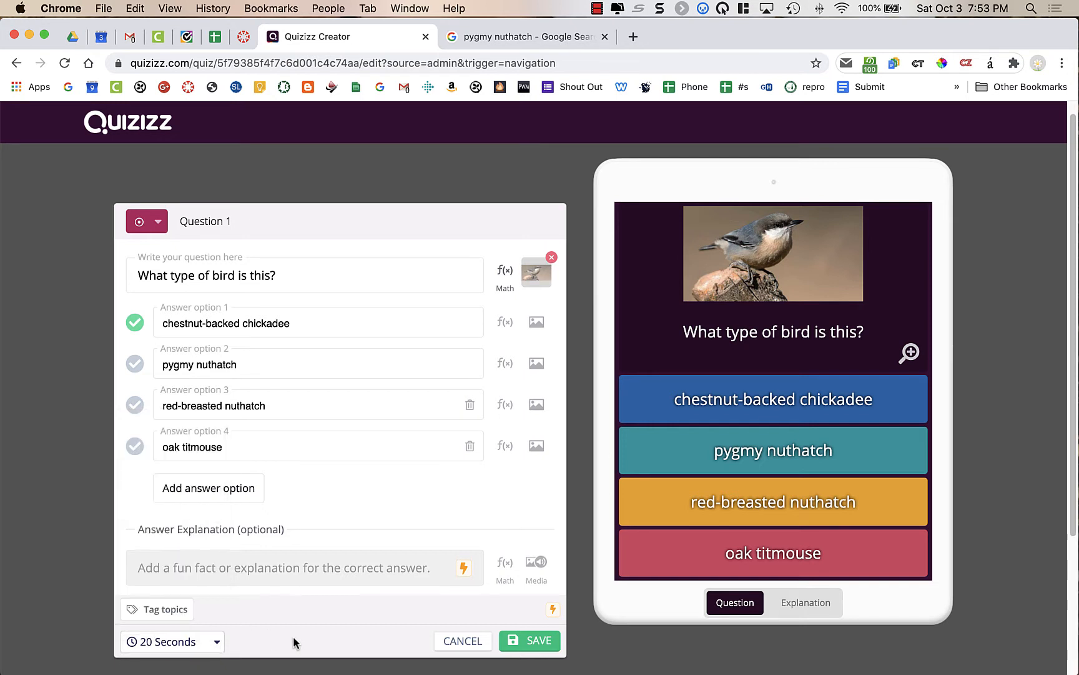
{"action": "left_click", "coordinate": [535, 648]}
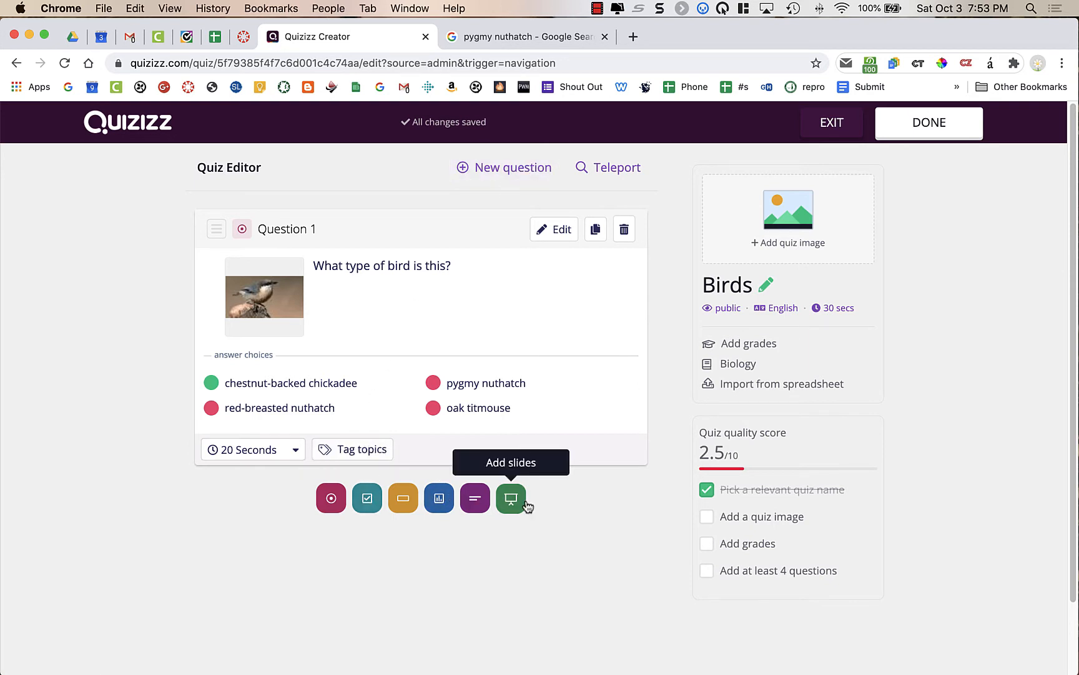
Step: Try out a new checkbox question by toggling the correct-answer marks of its options, and discard it
{"action": "left_click", "coordinate": [367, 497]}
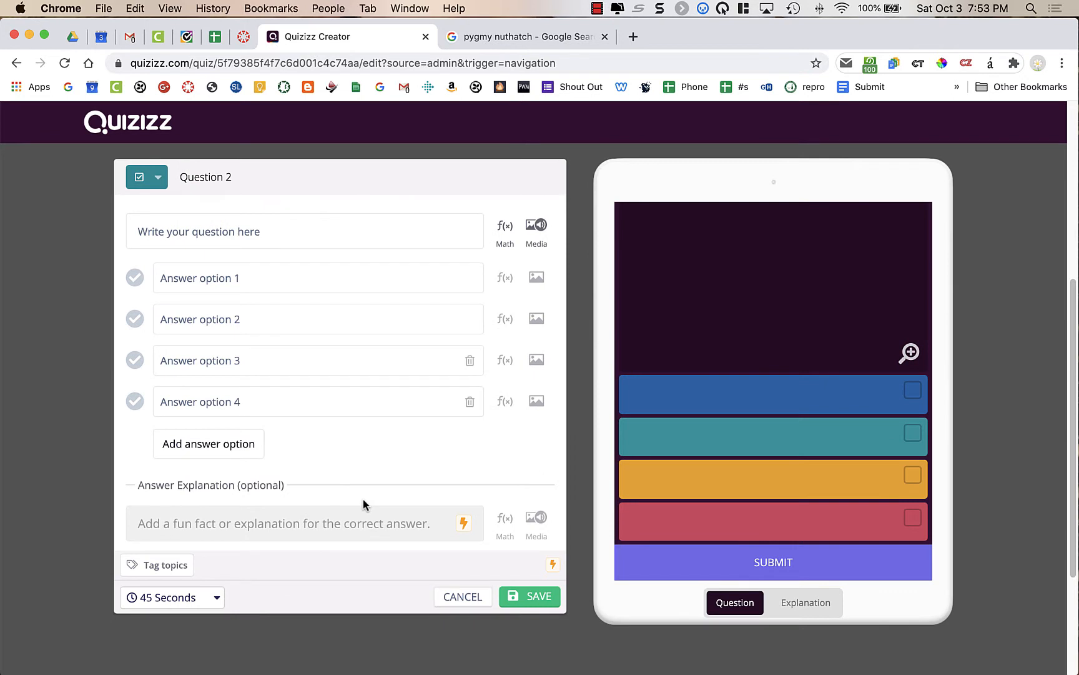
{"action": "left_click", "coordinate": [137, 278]}
{"action": "left_click", "coordinate": [135, 323]}
{"action": "left_click", "coordinate": [135, 325]}
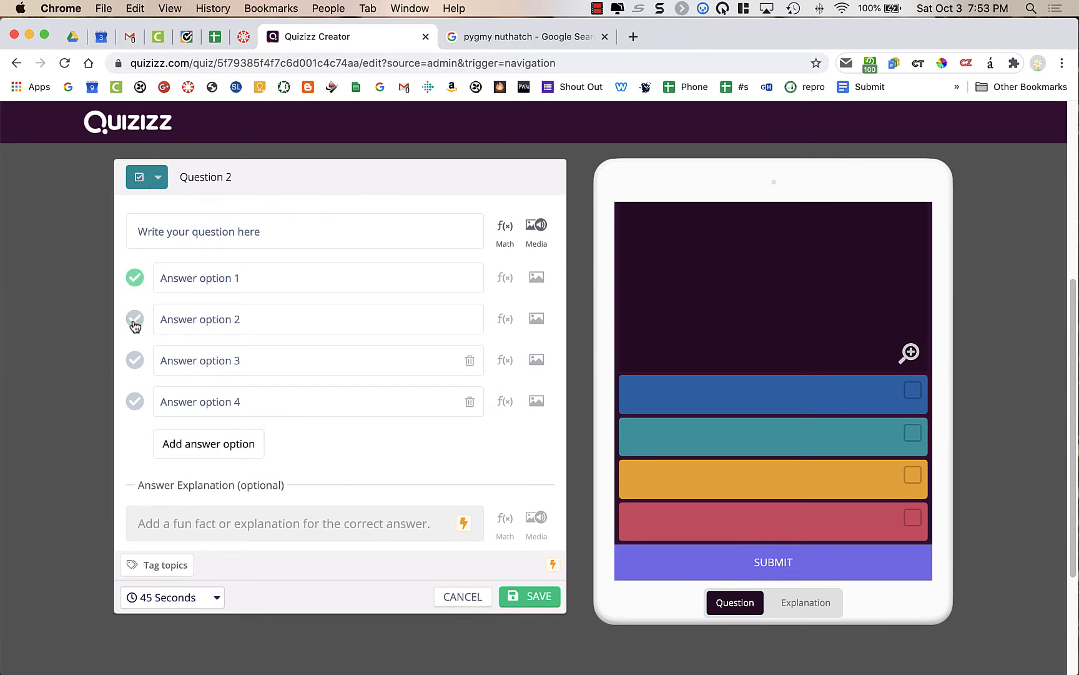
{"action": "left_click", "coordinate": [134, 279]}
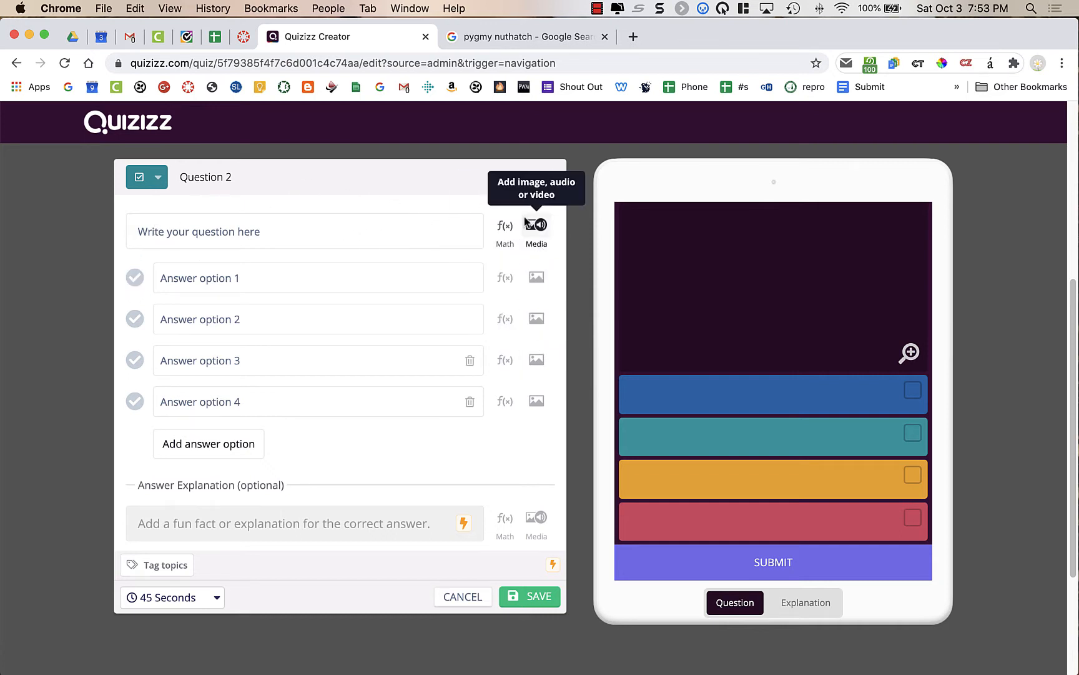
{"action": "left_click", "coordinate": [473, 601]}
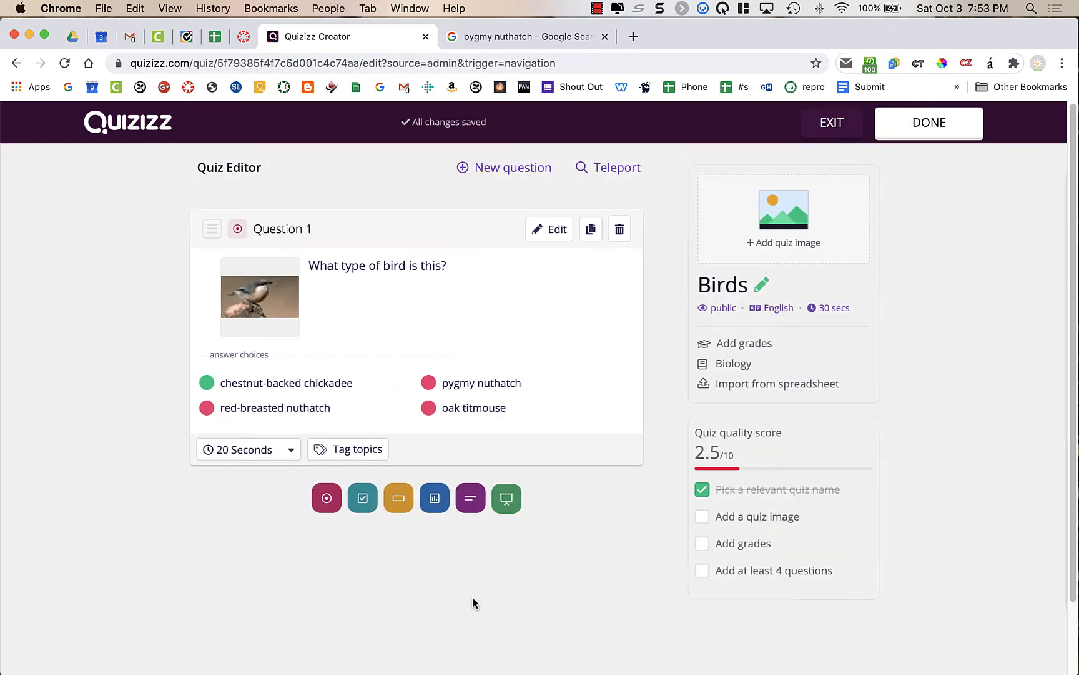
Step: Try out a fill-in-the-blank question with the answer "DNA" and the accepted alternative "D.N.A.", and discard it
{"action": "left_click", "coordinate": [404, 500]}
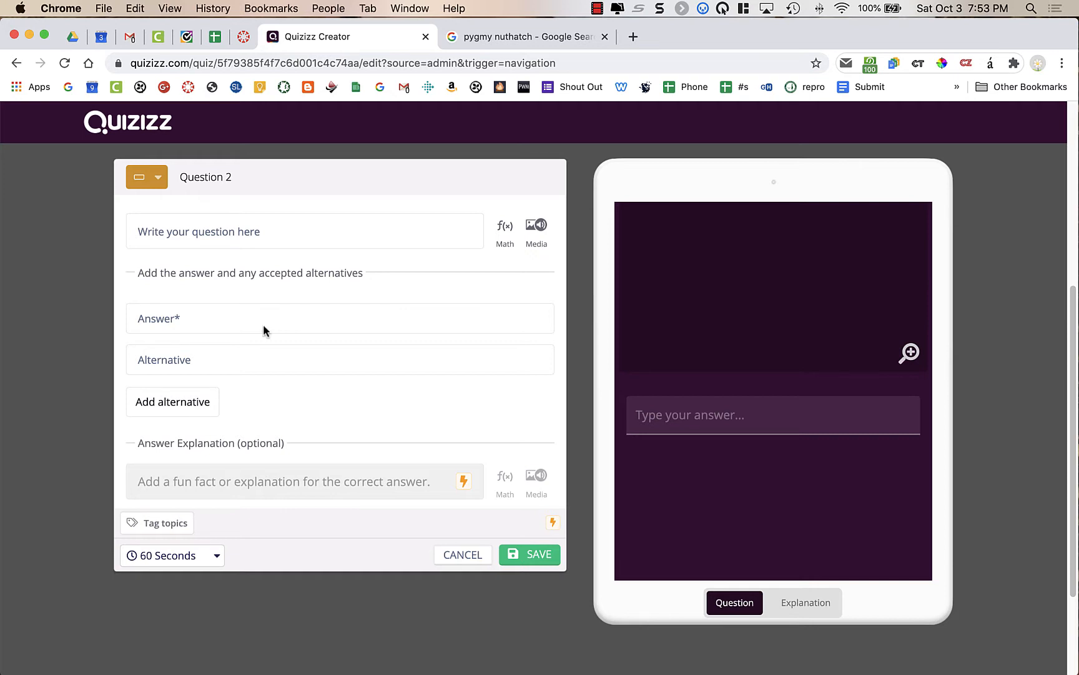
{"action": "left_click", "coordinate": [156, 317]}
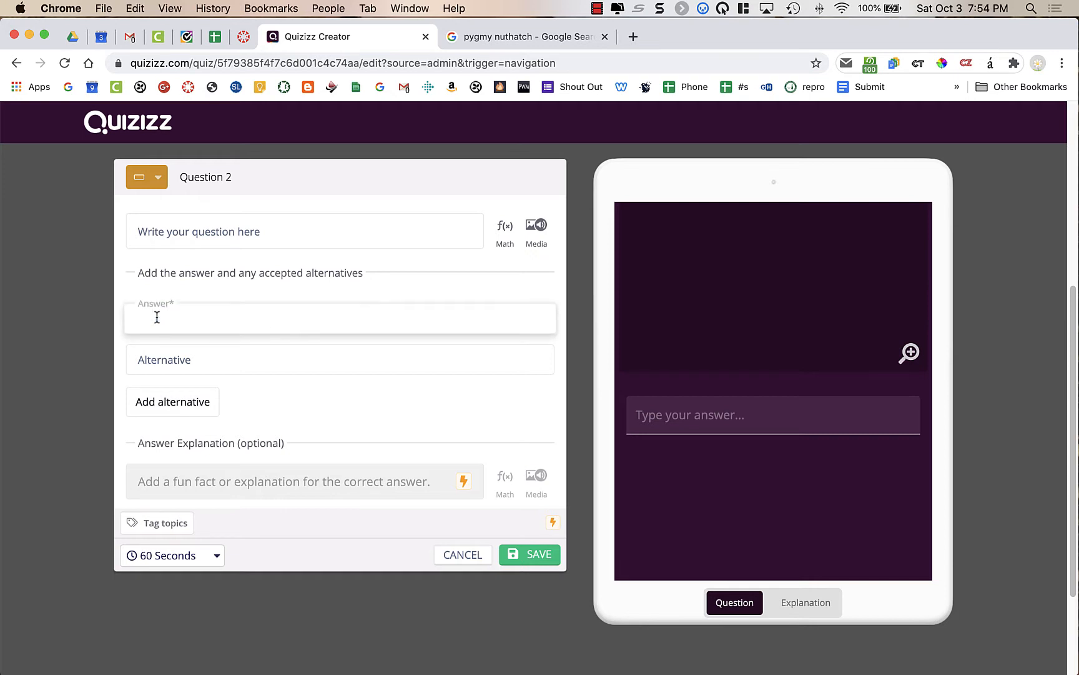
{"action": "type", "text": "DNA"}
{"action": "left_click", "coordinate": [188, 356]}
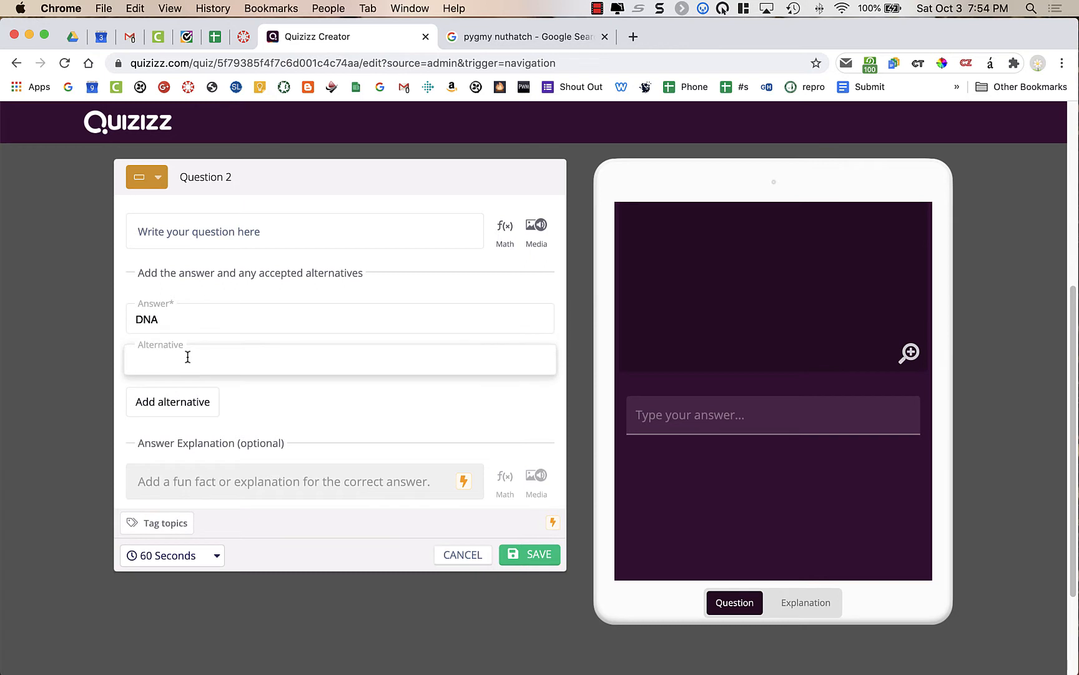
{"action": "type", "text": "D.N.A."}
{"action": "left_click", "coordinate": [193, 402]}
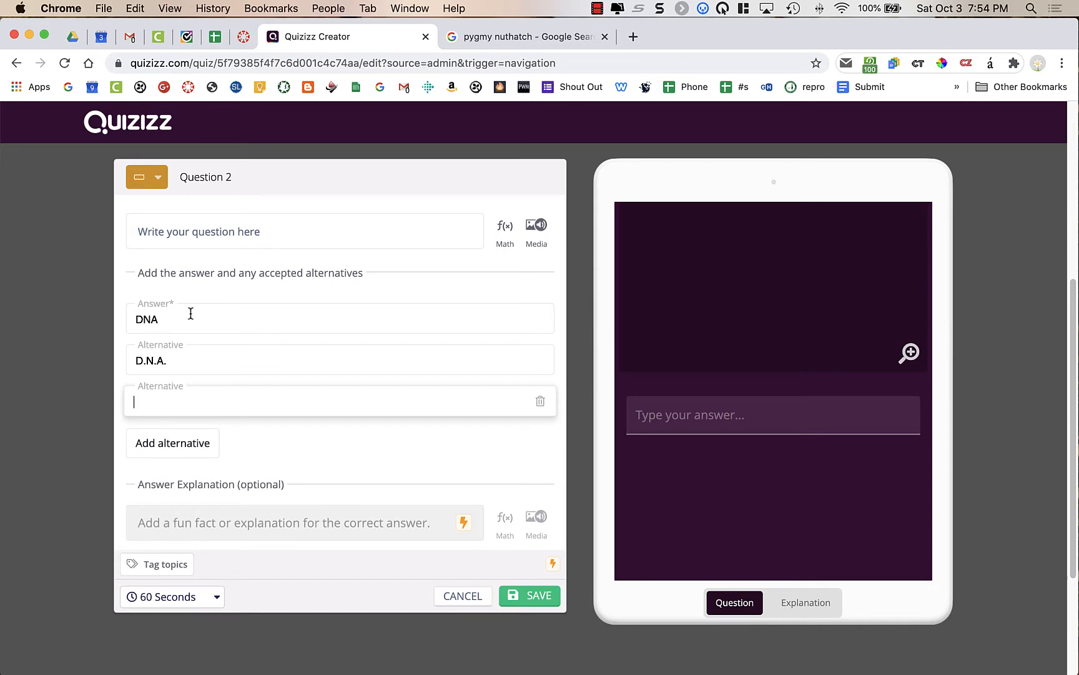
{"action": "left_click", "coordinate": [460, 595]}
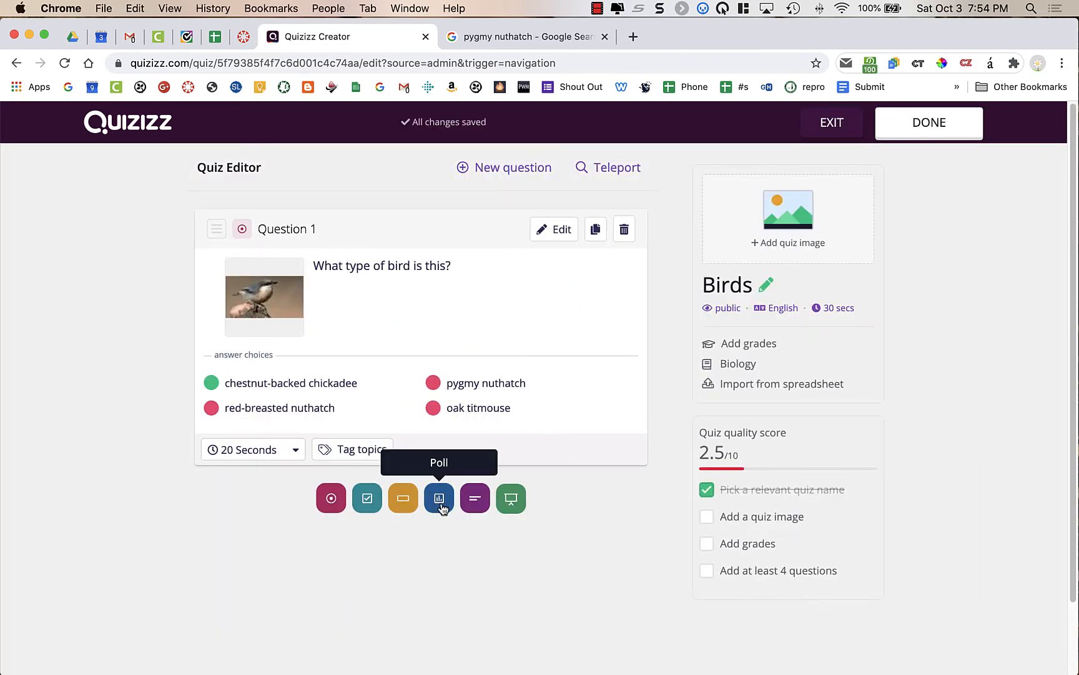
Step: Look over the blank poll and open-ended question forms, discarding each one
{"action": "left_click", "coordinate": [439, 499]}
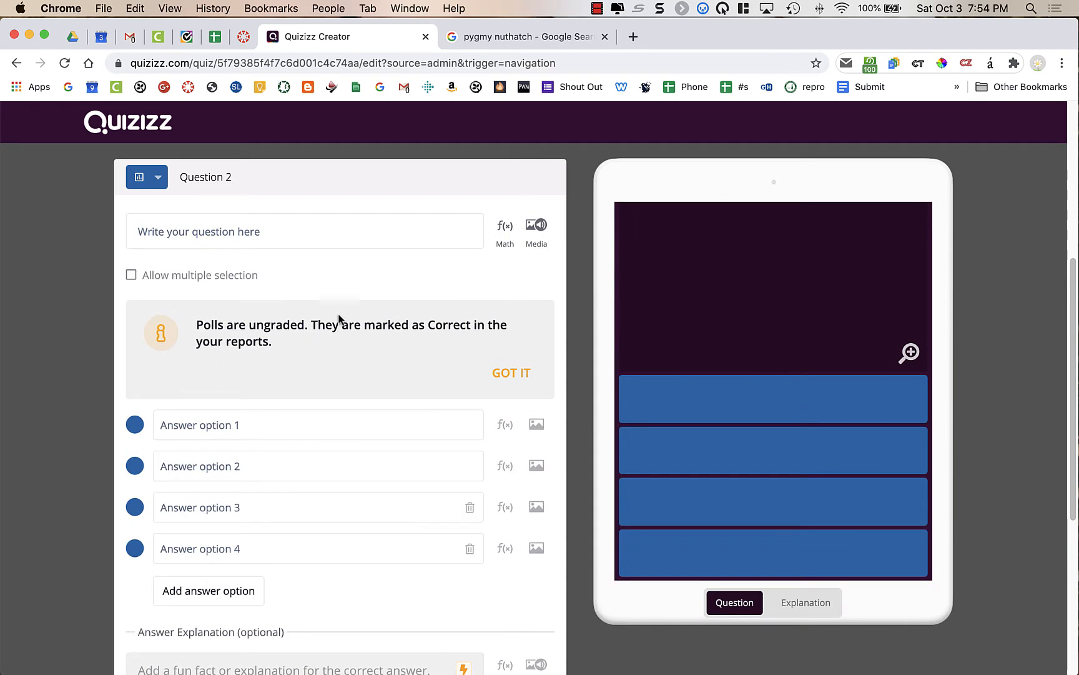
{"action": "scroll", "coordinate": [258, 320], "scroll_direction": "down", "scroll_amount": 3}
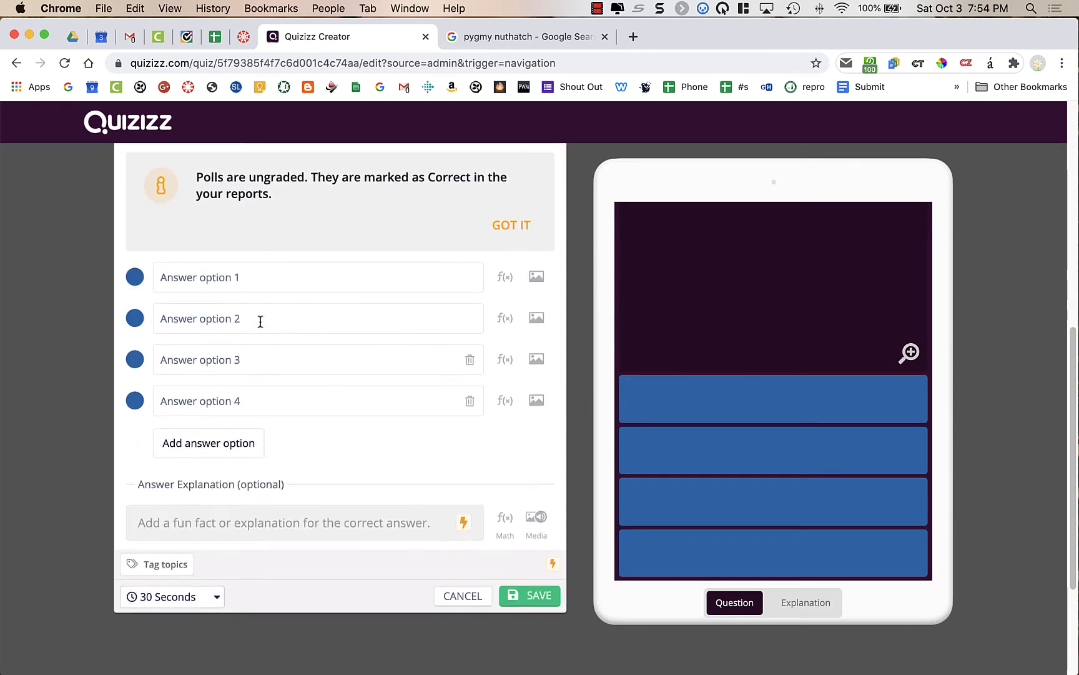
{"action": "left_click", "coordinate": [459, 599]}
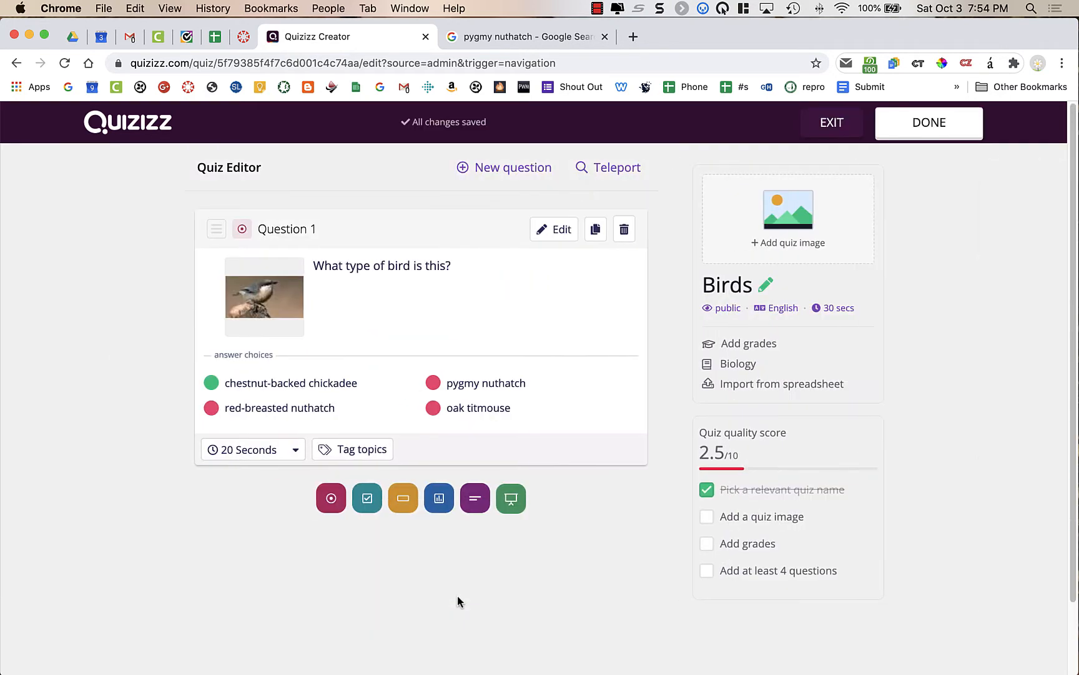
{"action": "left_click", "coordinate": [477, 500]}
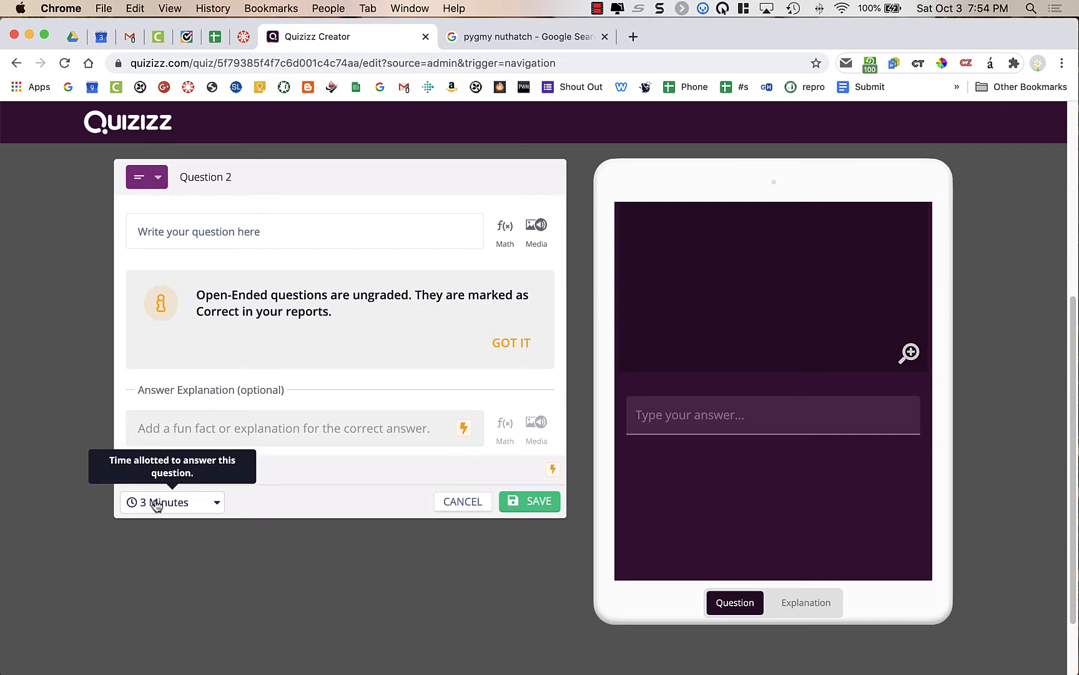
{"action": "left_click", "coordinate": [455, 507]}
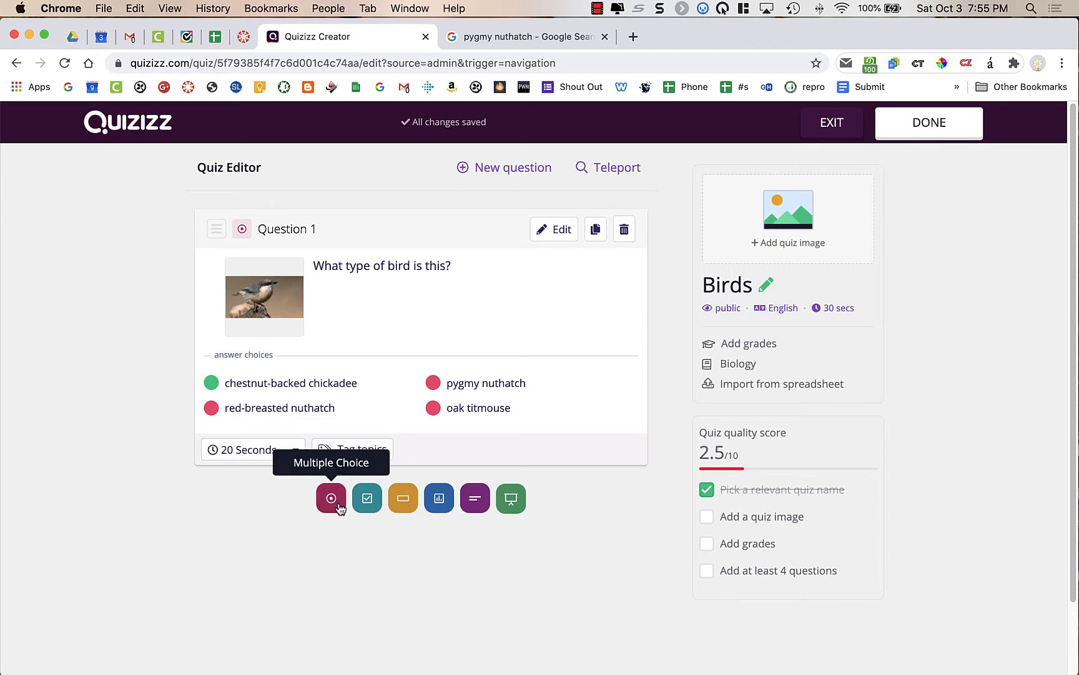
Step: Use Teleport to browse public quizzes on "Birds" and open the 18-question Science quiz for 6th - 9th grade
{"action": "left_click", "coordinate": [617, 173]}
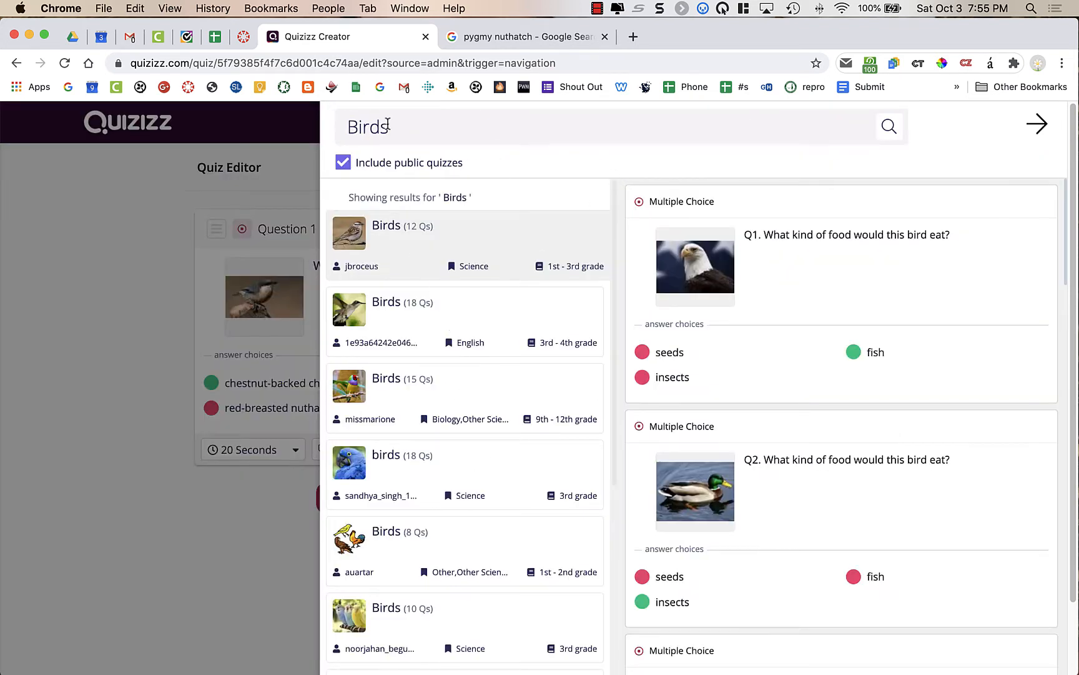
{"action": "left_click", "coordinate": [409, 130]}
{"action": "left_click_drag", "start_coordinate": [409, 130], "coordinate": [348, 127]}
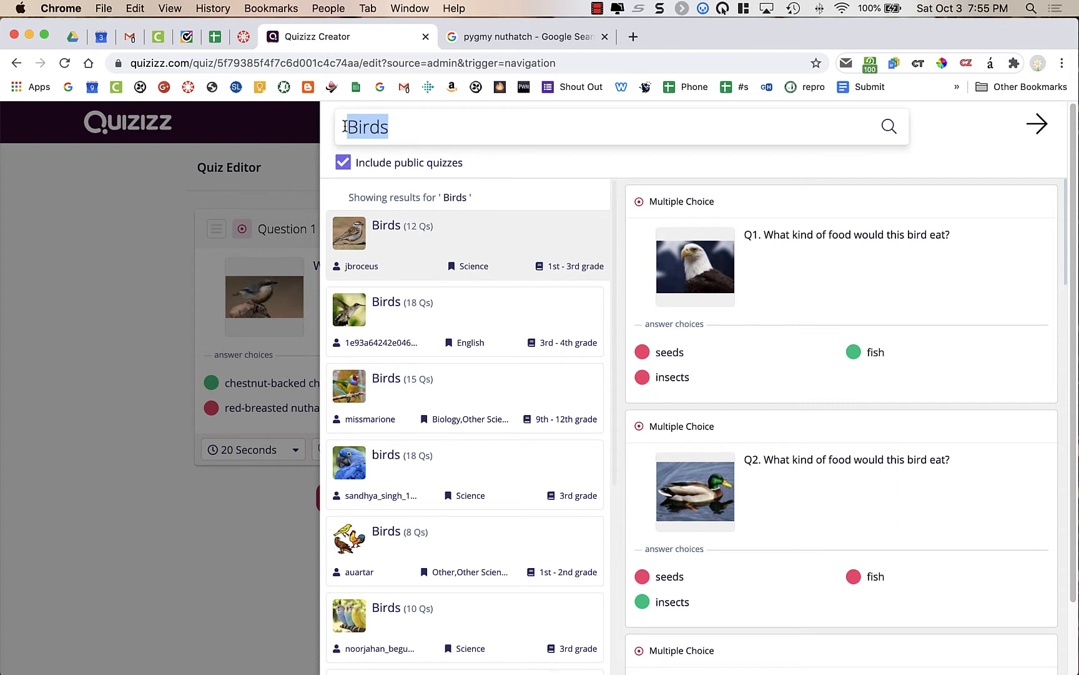
{"action": "left_click", "coordinate": [512, 165]}
{"action": "scroll", "coordinate": [512, 373], "scroll_direction": "down", "scroll_amount": 10}
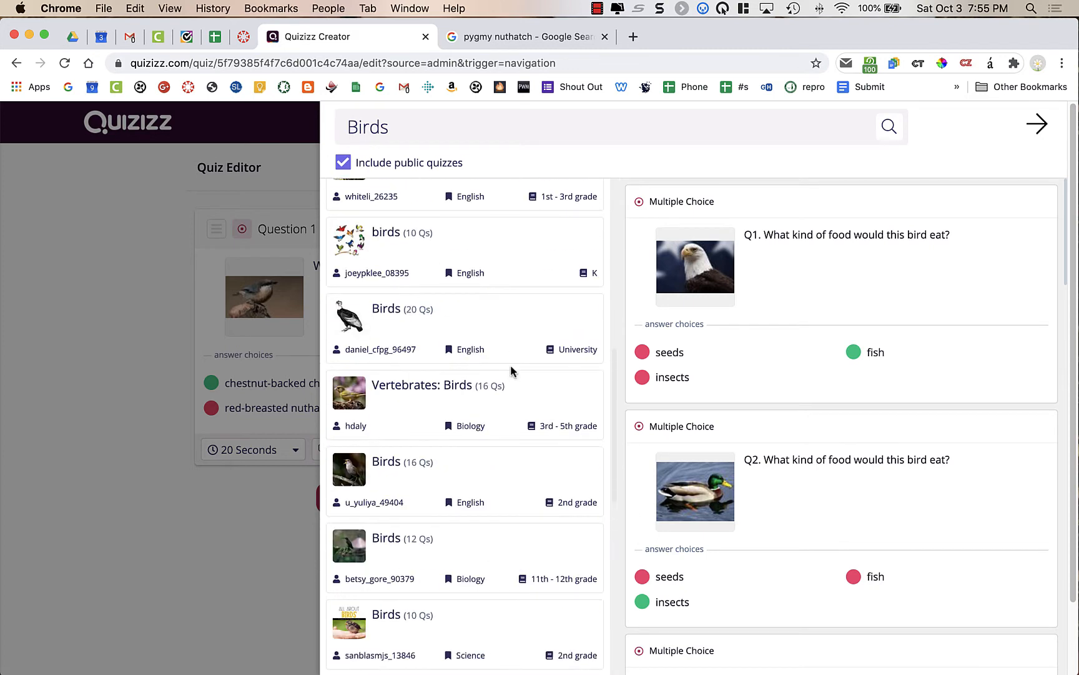
{"action": "scroll", "coordinate": [513, 373], "scroll_direction": "down", "scroll_amount": 10}
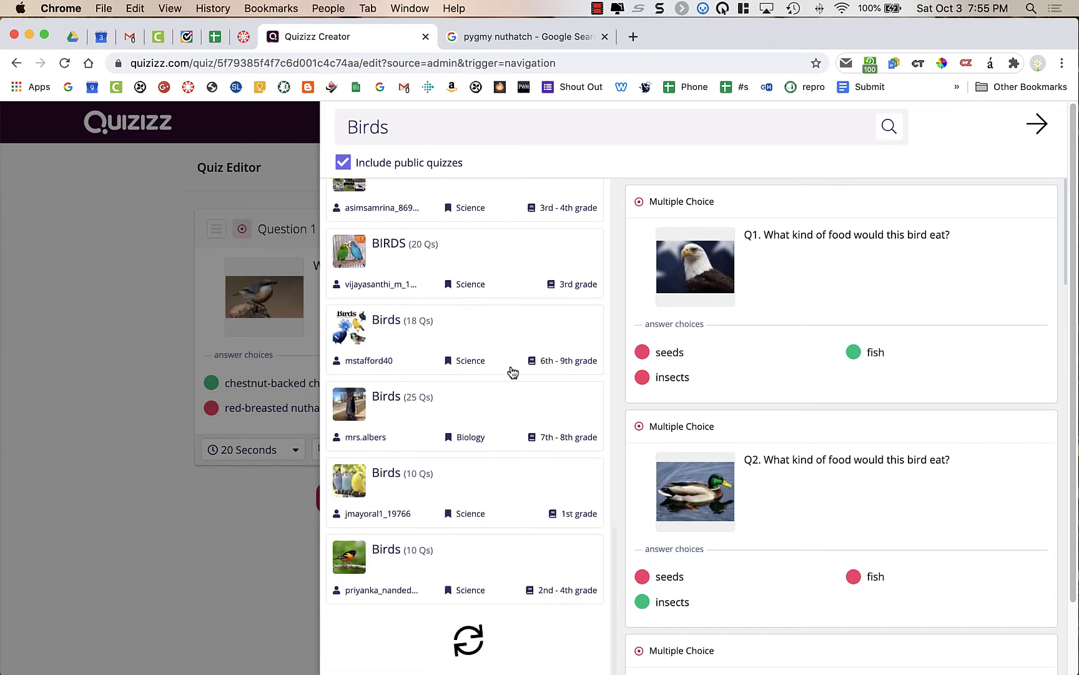
{"action": "scroll", "coordinate": [512, 373], "scroll_direction": "down", "scroll_amount": 3}
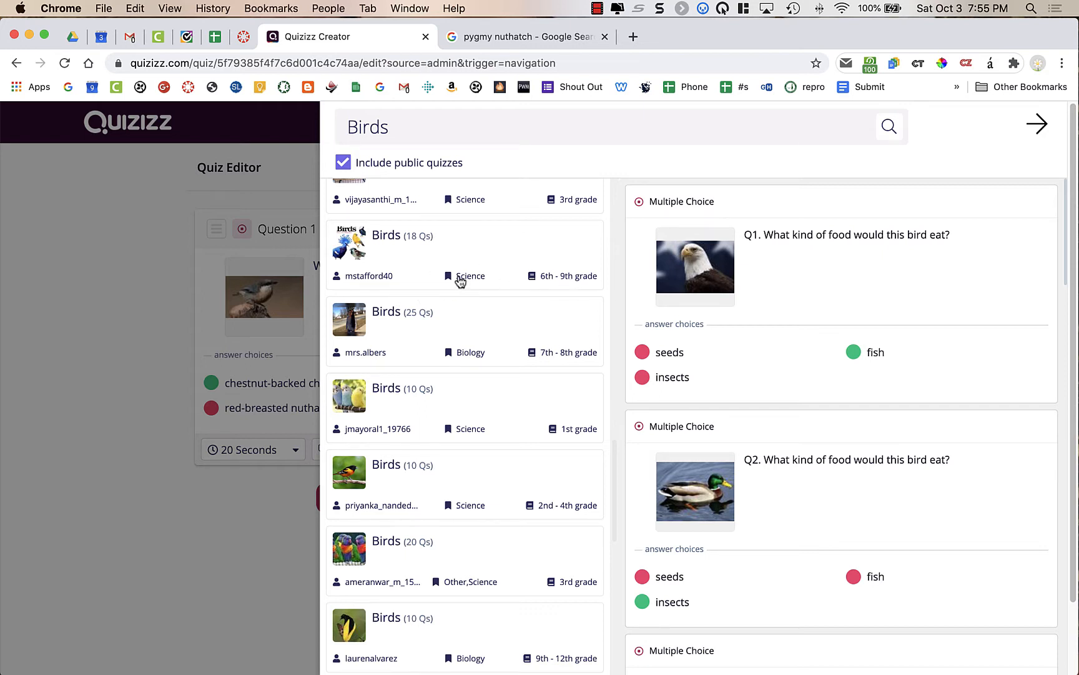
{"action": "left_click", "coordinate": [396, 256]}
Step: Add the question "Birds have their body covered with..." from the opened quiz to the Birds quiz
{"action": "mouse_move", "coordinate": [731, 369]}
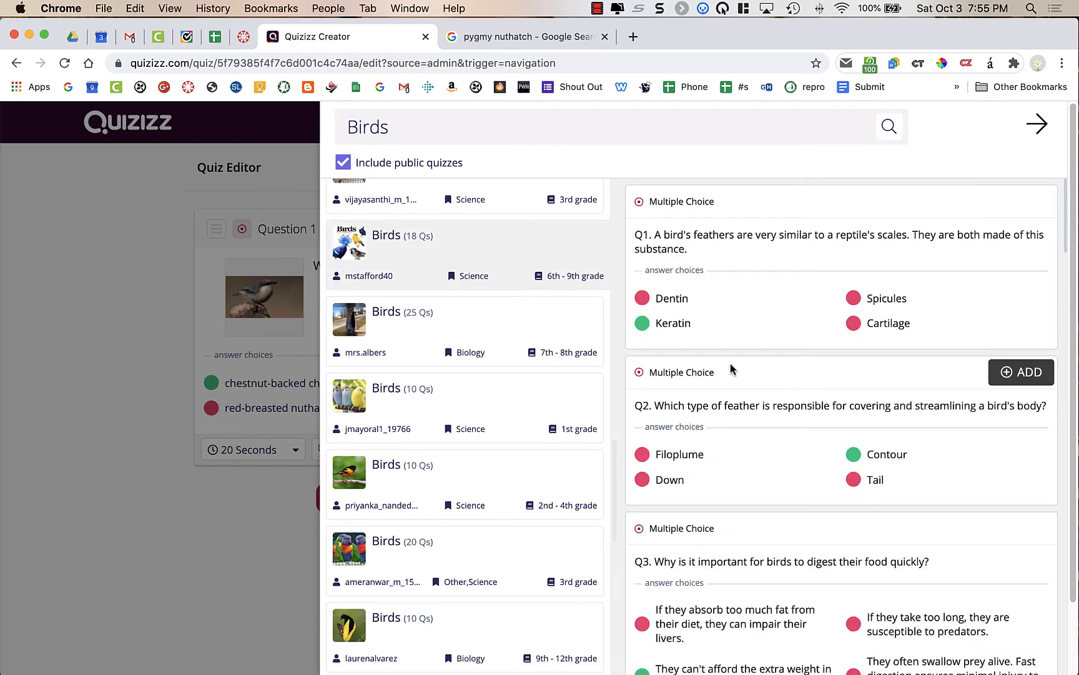
{"action": "scroll", "coordinate": [731, 368], "scroll_direction": "down", "scroll_amount": 7}
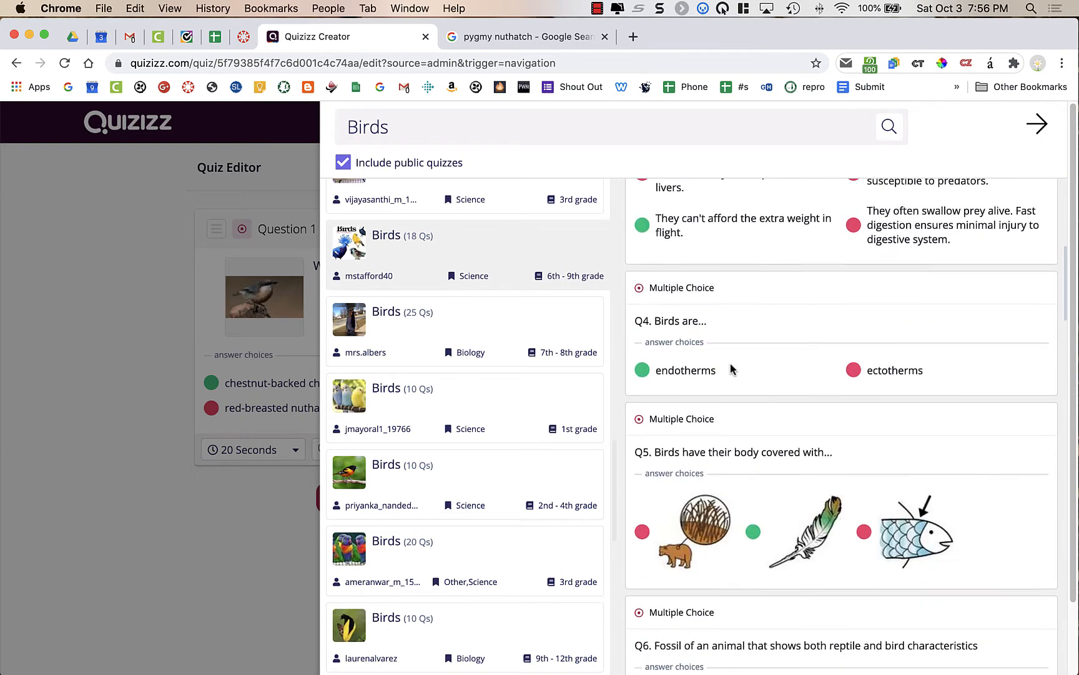
{"action": "scroll", "coordinate": [730, 362], "scroll_direction": "down", "scroll_amount": 2}
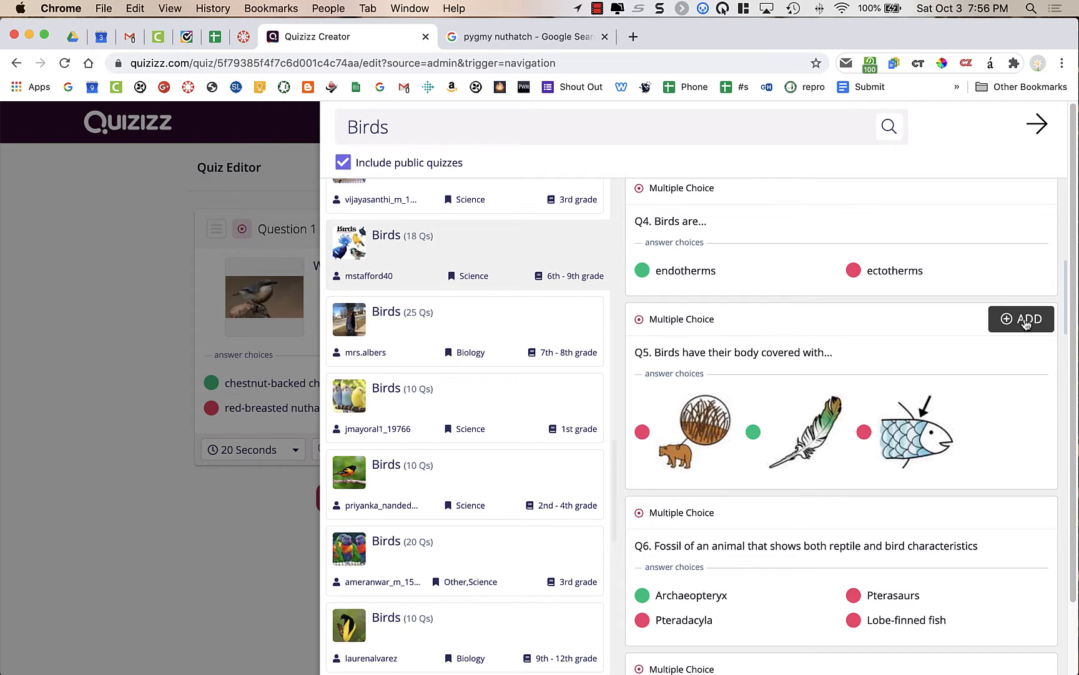
{"action": "left_click", "coordinate": [1024, 320]}
Step: Add the question "Fossil of an animal that shows both reptile and bird characteristics" to the Birds quiz
{"action": "scroll", "coordinate": [975, 450], "scroll_direction": "down", "scroll_amount": 3}
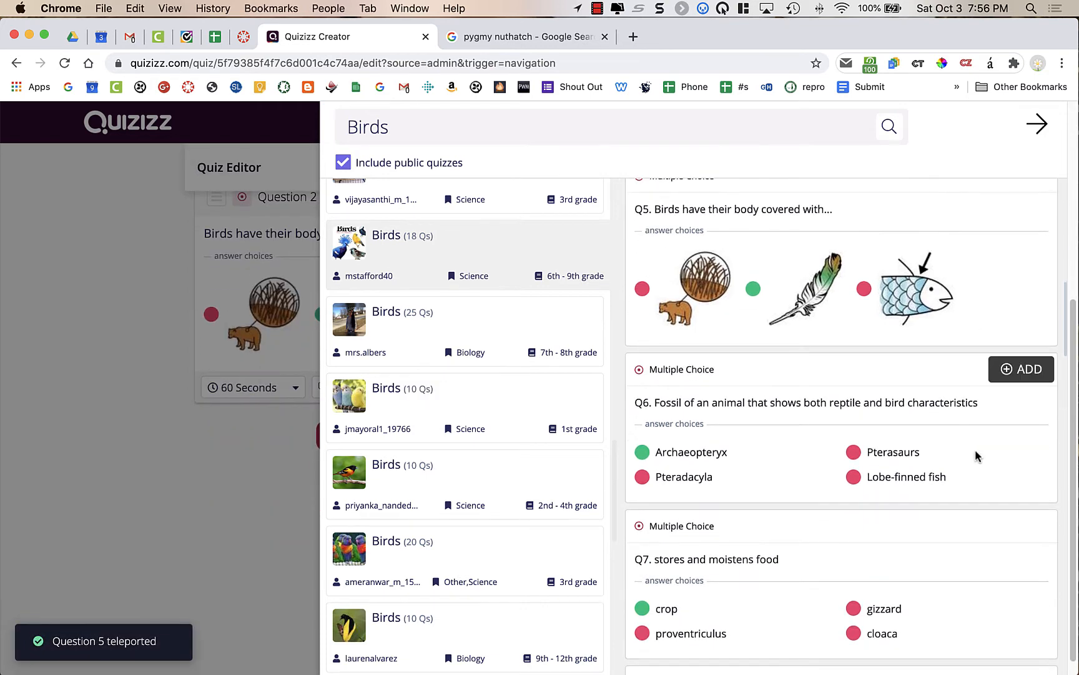
{"action": "scroll", "coordinate": [975, 450], "scroll_direction": "down", "scroll_amount": 2}
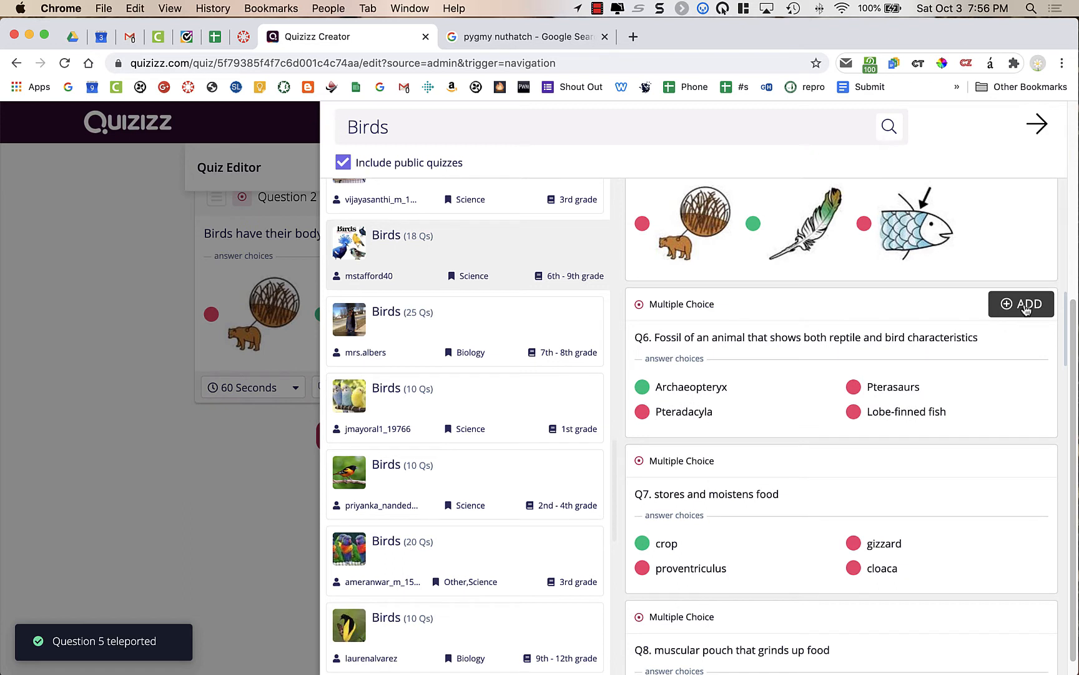
{"action": "left_click", "coordinate": [1025, 306]}
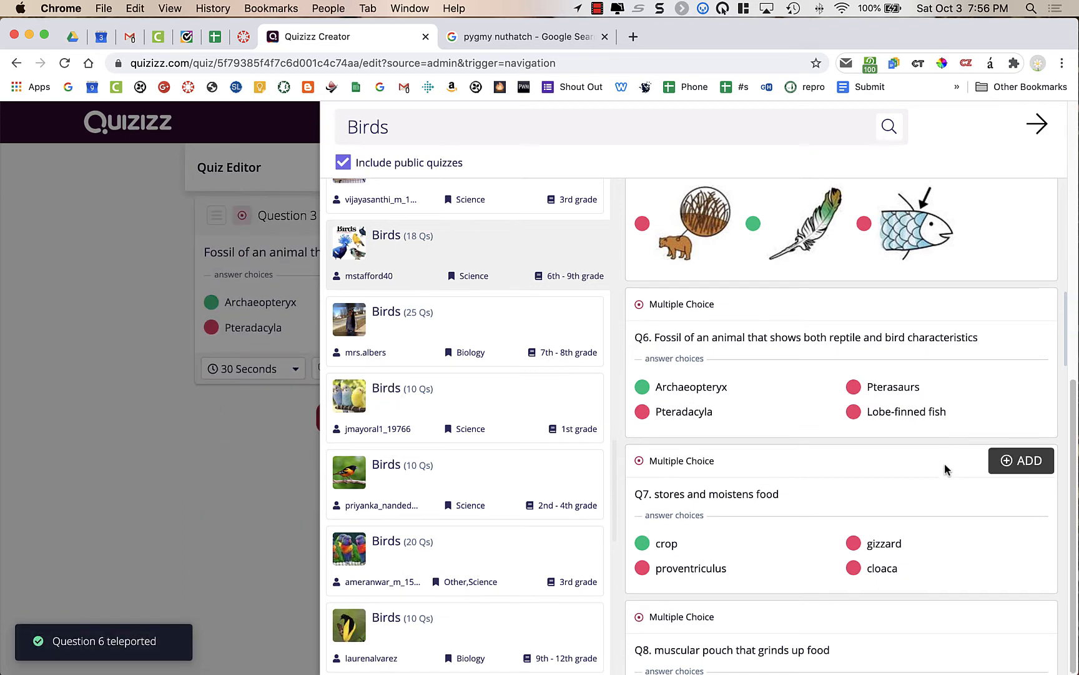
{"action": "scroll", "coordinate": [945, 464], "scroll_direction": "down", "scroll_amount": 8}
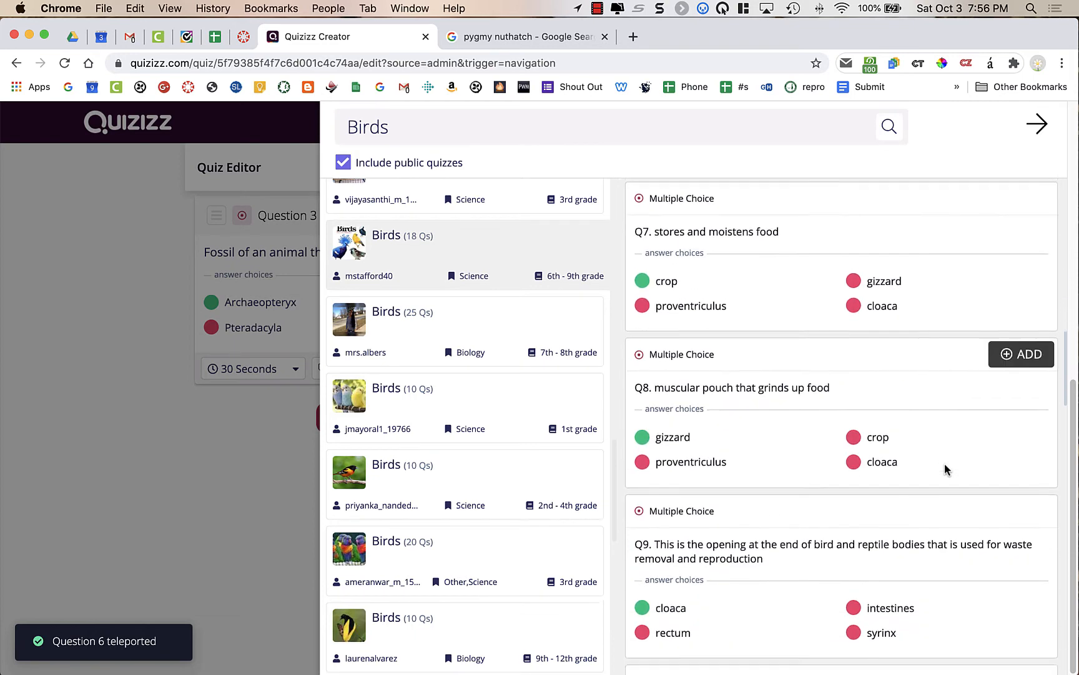
Step: Add the question "the act of using a special oil gland to groom and maintain feathers" to the Birds quiz and close Teleport
{"action": "scroll", "coordinate": [946, 470], "scroll_direction": "down", "scroll_amount": 5}
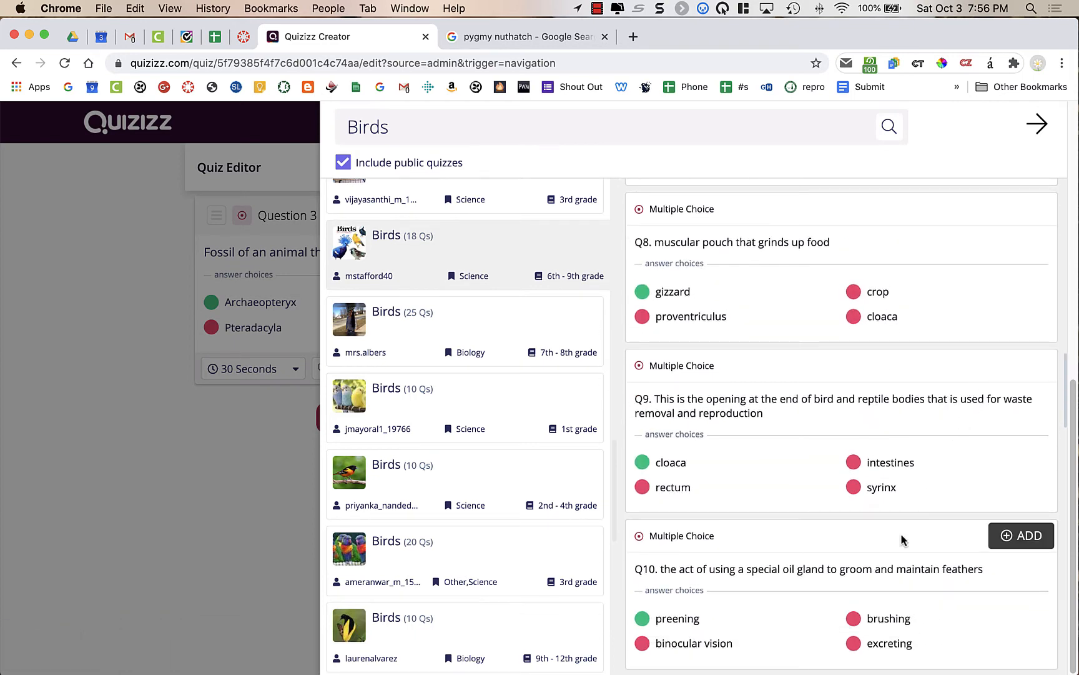
{"action": "scroll", "coordinate": [900, 533], "scroll_direction": "down", "scroll_amount": 4}
{"action": "left_click", "coordinate": [1033, 436]}
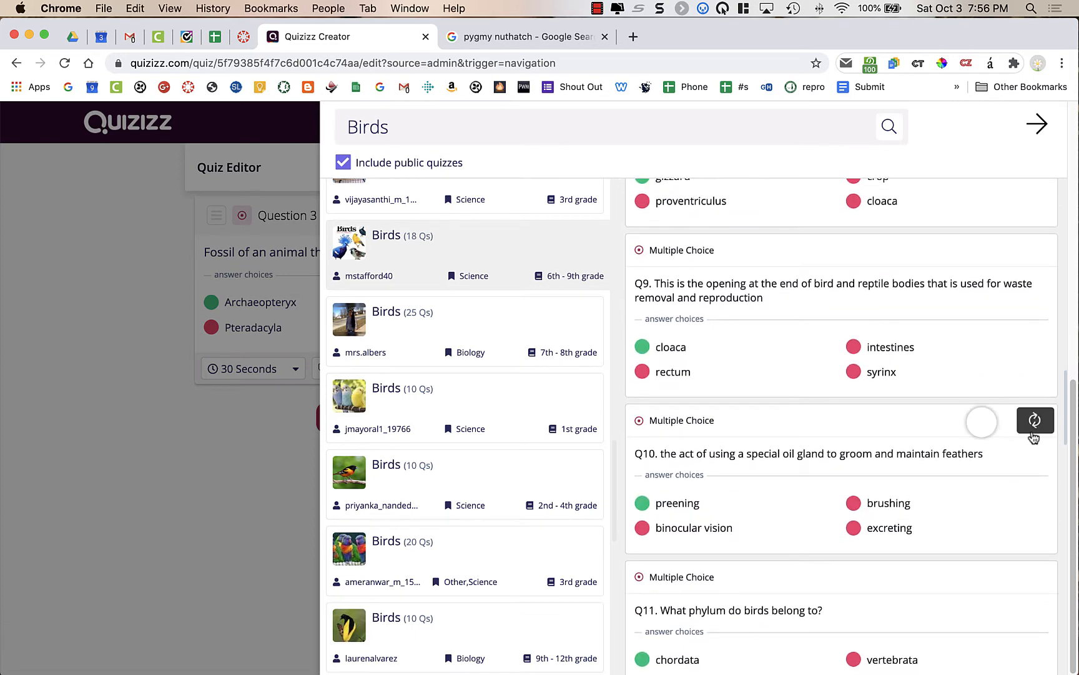
{"action": "scroll", "coordinate": [999, 422], "scroll_direction": "up", "scroll_amount": 20}
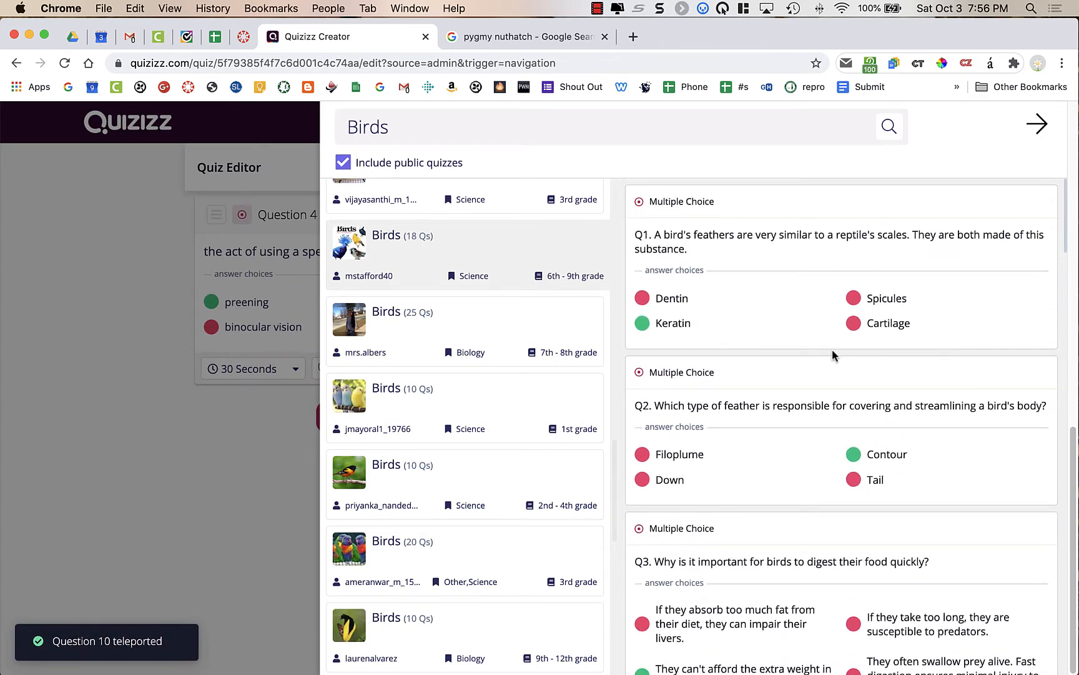
{"action": "left_click", "coordinate": [1037, 124]}
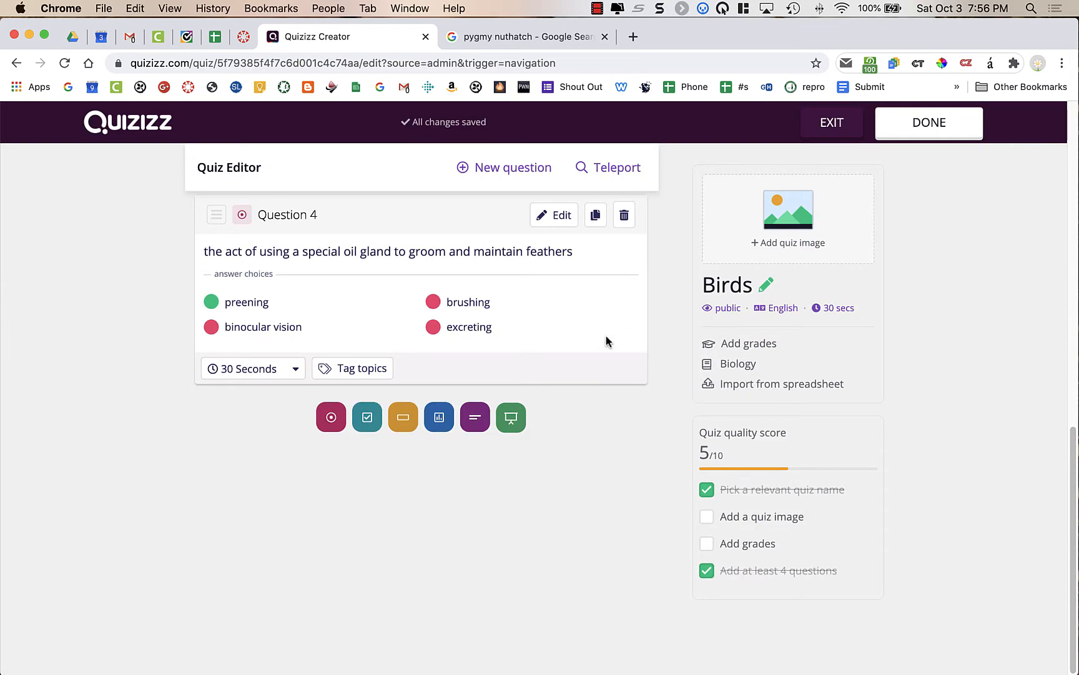
{"action": "scroll", "coordinate": [606, 340], "scroll_direction": "up", "scroll_amount": 4}
{"action": "scroll", "coordinate": [606, 340], "scroll_direction": "up", "scroll_amount": 5}
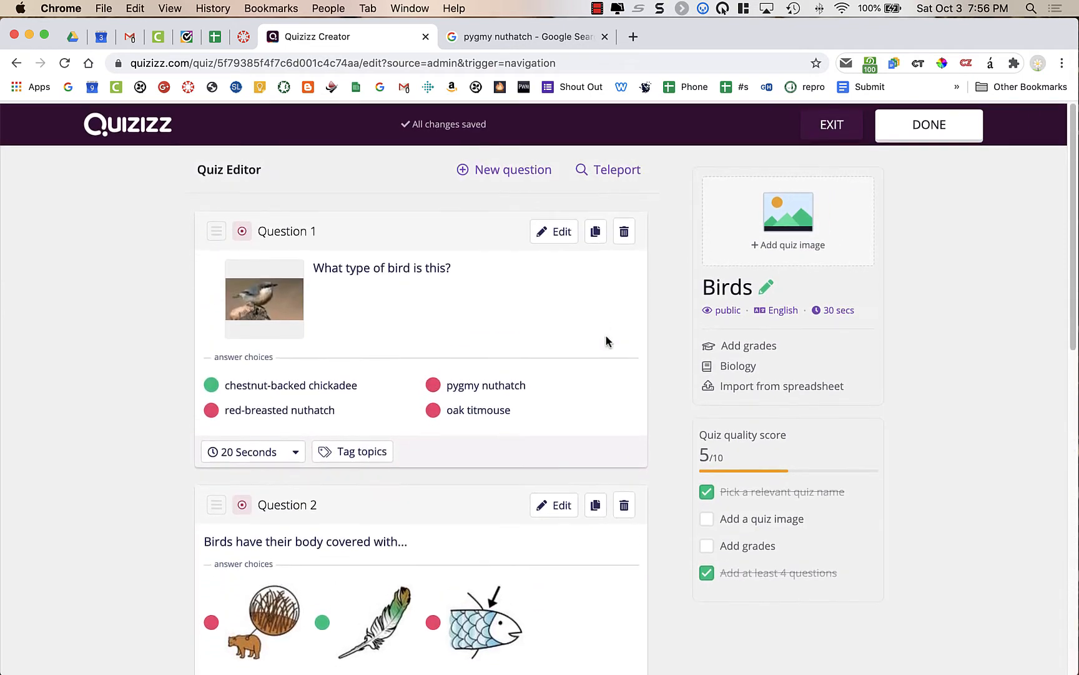
{"action": "scroll", "coordinate": [606, 340], "scroll_direction": "down", "scroll_amount": 4}
{"action": "scroll", "coordinate": [606, 341], "scroll_direction": "down", "scroll_amount": 3}
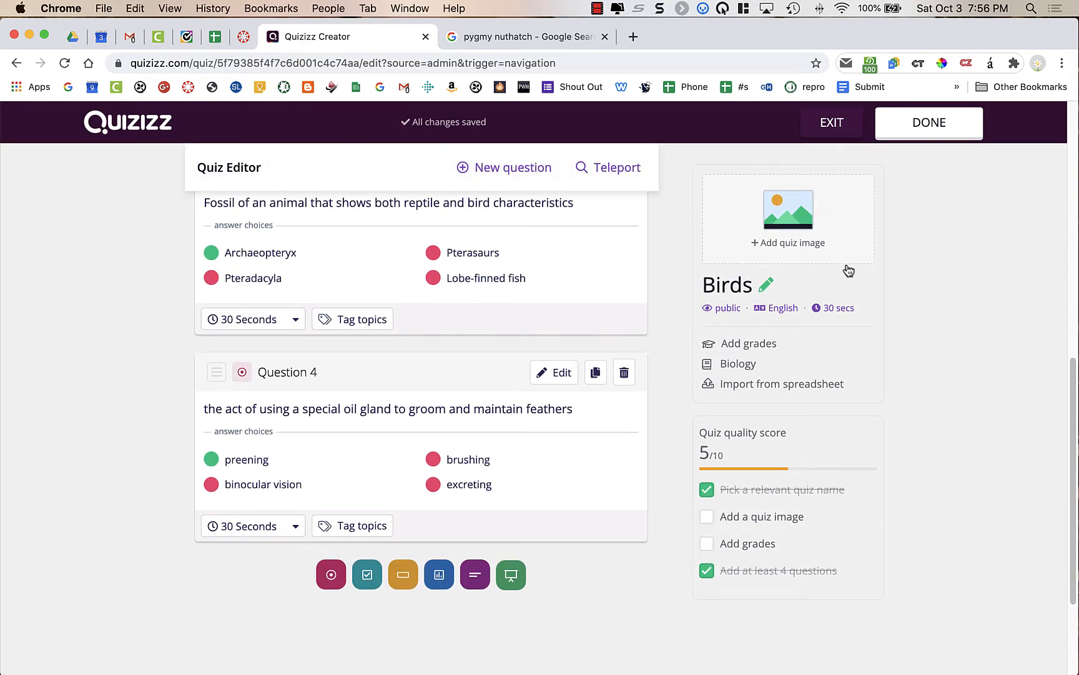
{"action": "left_click", "coordinate": [792, 220]}
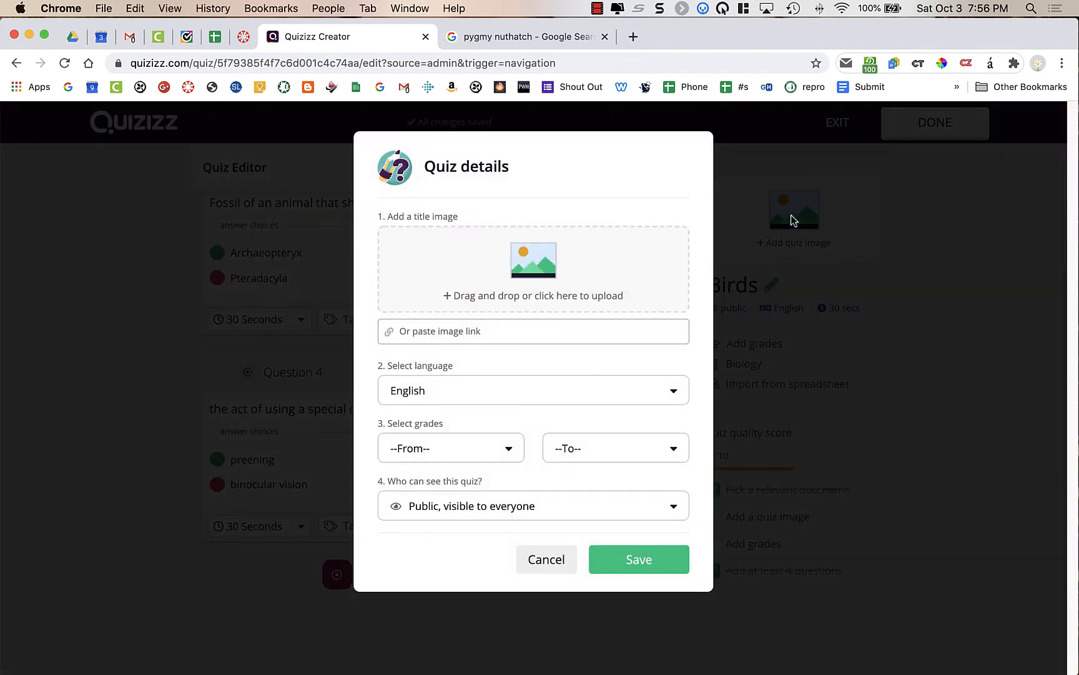
{"action": "left_click", "coordinate": [553, 293]}
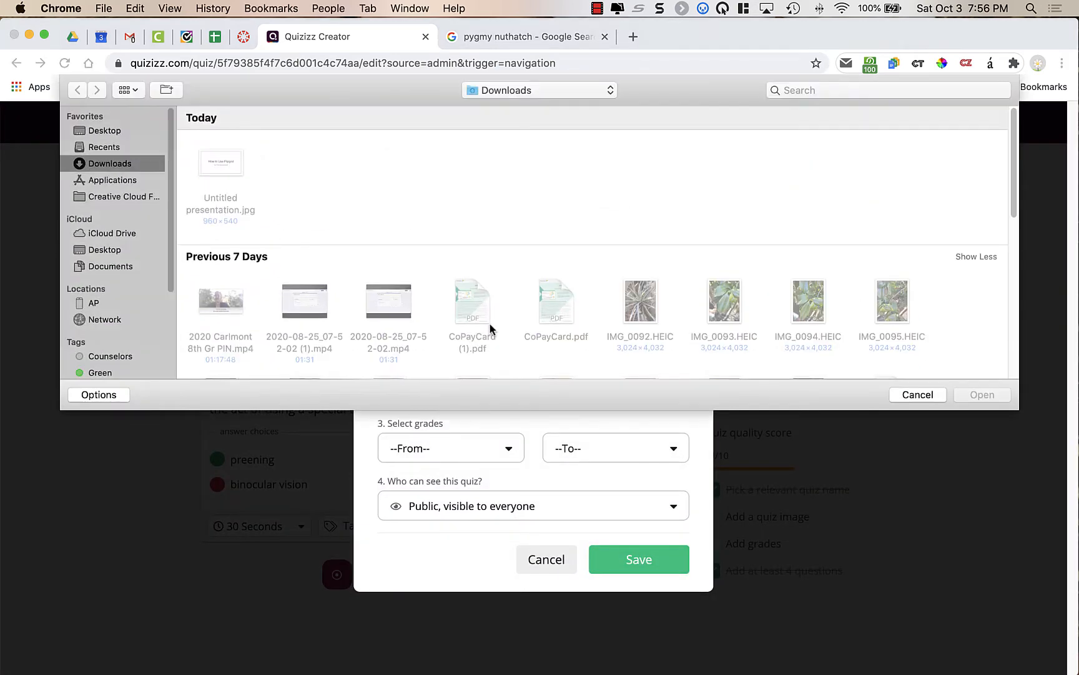
{"action": "left_click", "coordinate": [909, 395]}
{"action": "key", "text": "super+v"}
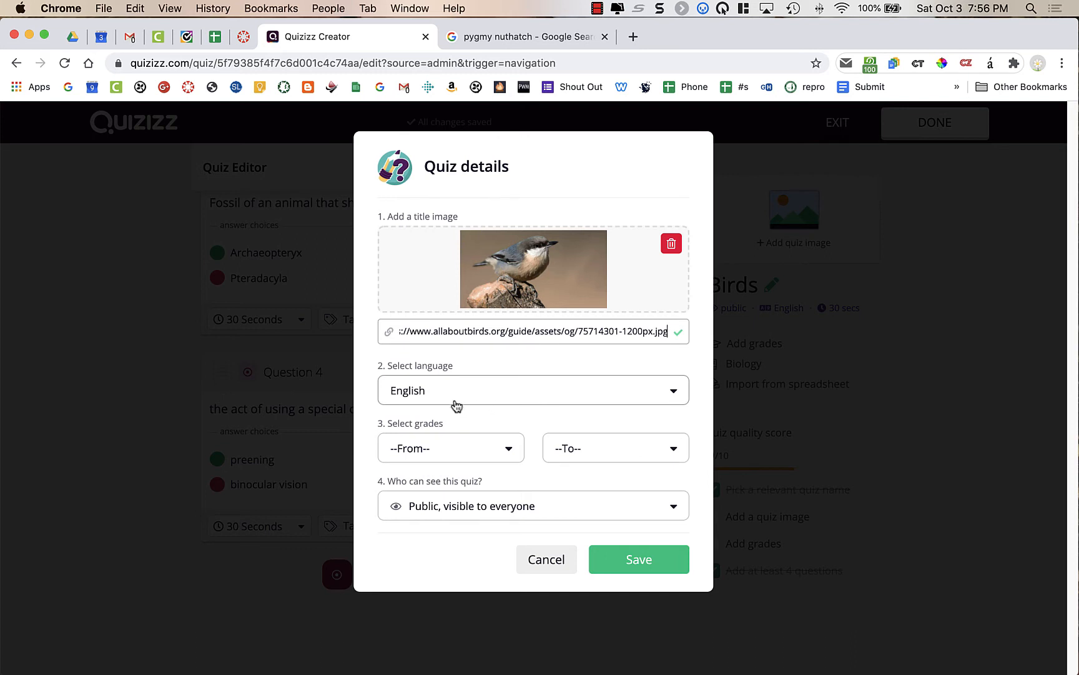
Step: Set the quiz's grade range to 9th grade only in the quiz details
{"action": "left_click", "coordinate": [445, 446]}
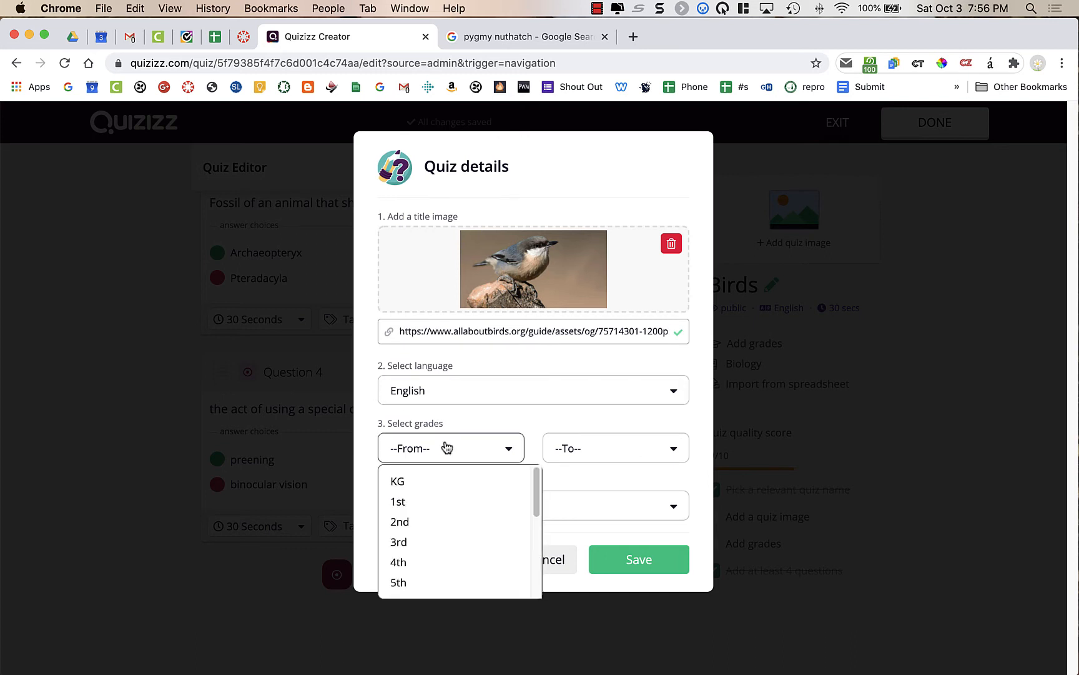
{"action": "scroll", "coordinate": [424, 540], "scroll_direction": "down", "scroll_amount": 3}
{"action": "left_click", "coordinate": [416, 535]}
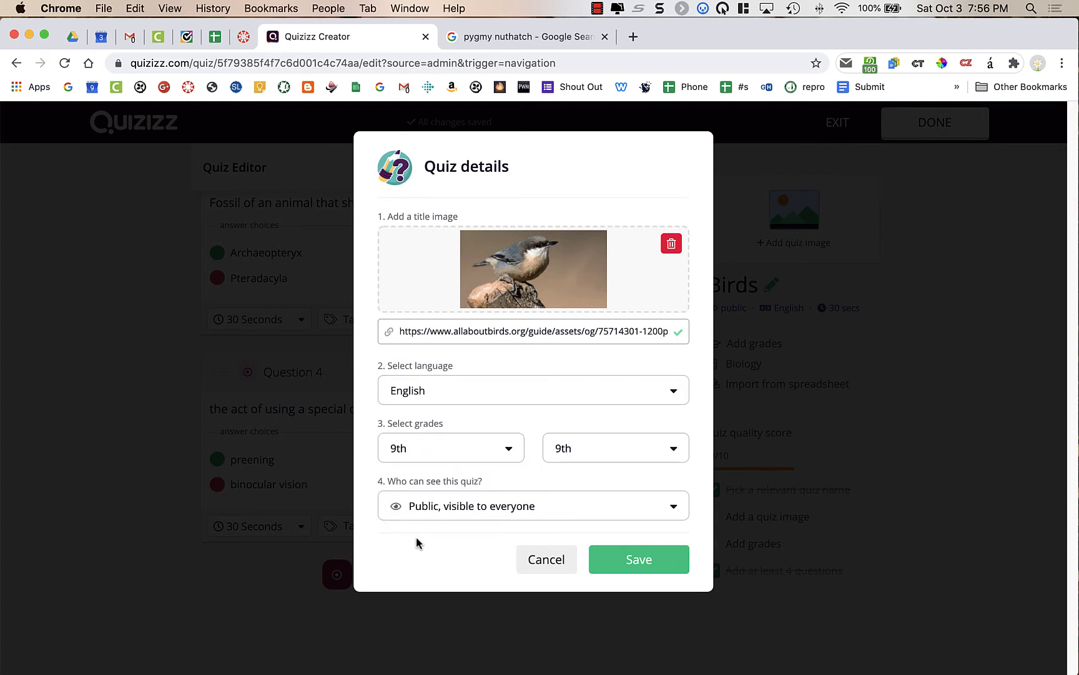
Step: Set the quiz's visibility to "Private, visible to you" and save the quiz details
{"action": "left_click", "coordinate": [472, 514]}
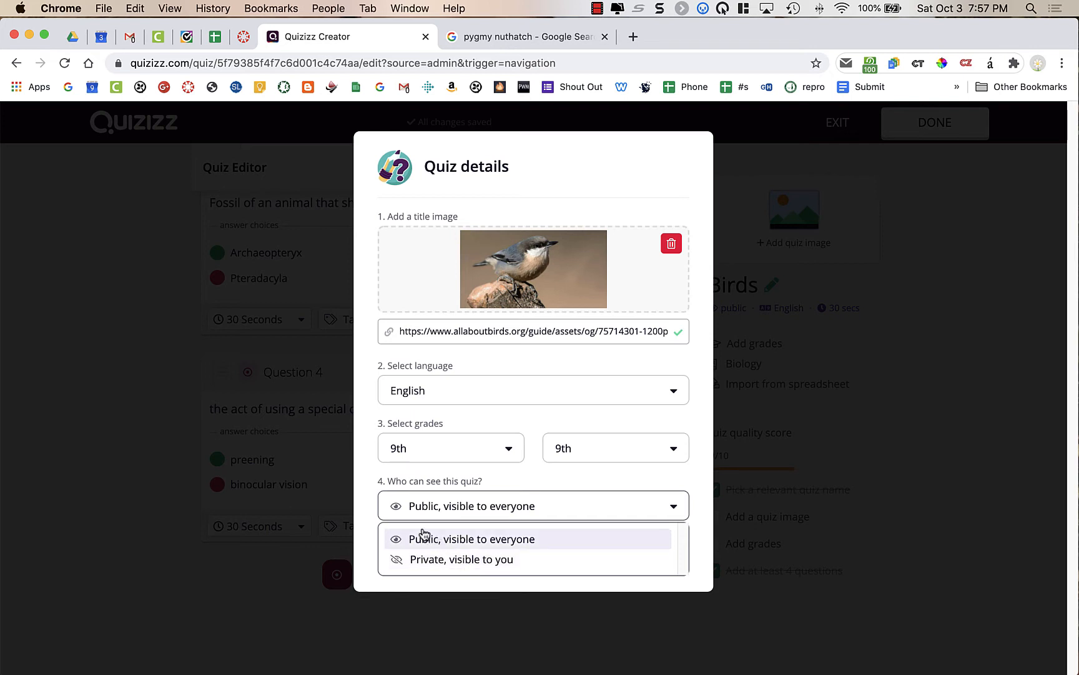
{"action": "left_click", "coordinate": [372, 509]}
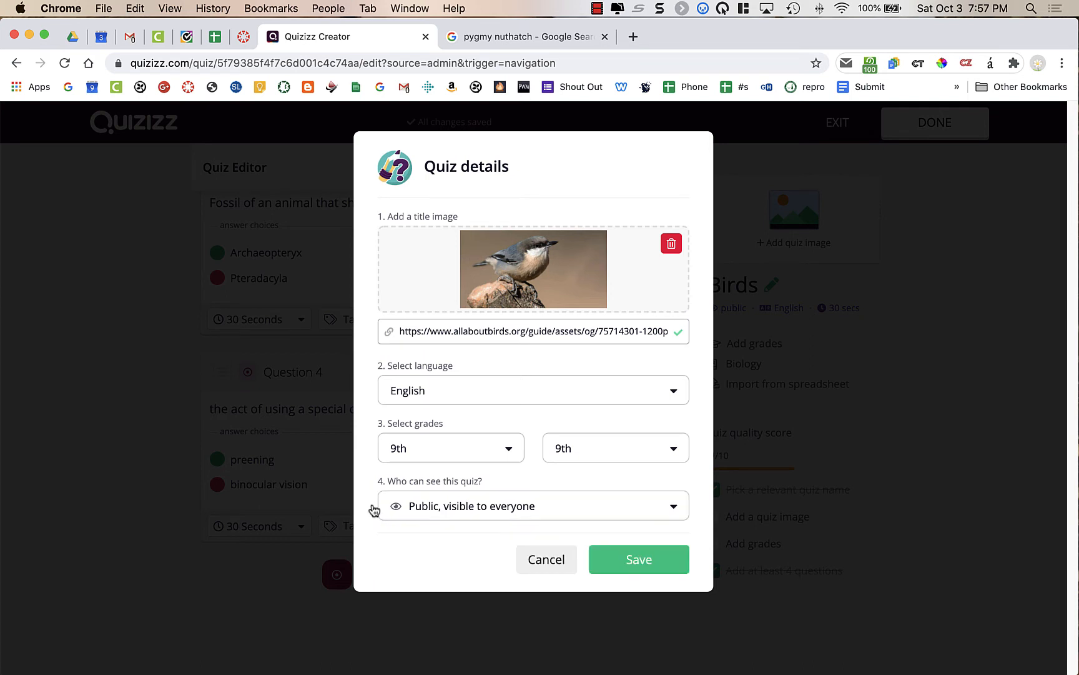
{"action": "left_click", "coordinate": [475, 506]}
{"action": "left_click", "coordinate": [458, 557]}
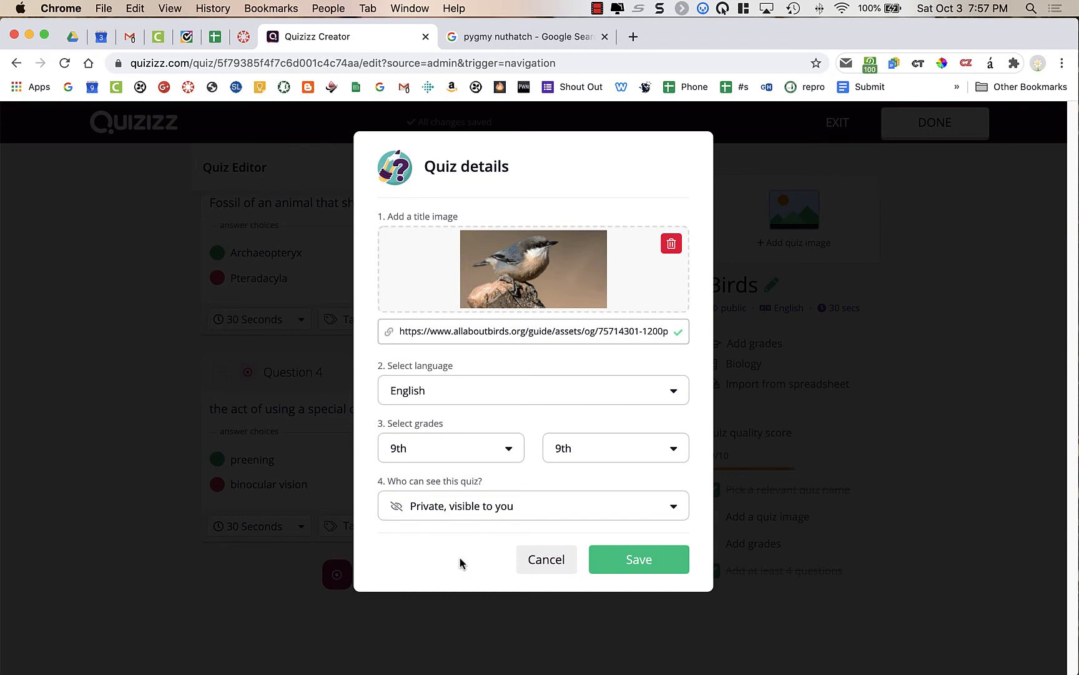
{"action": "left_click", "coordinate": [677, 563]}
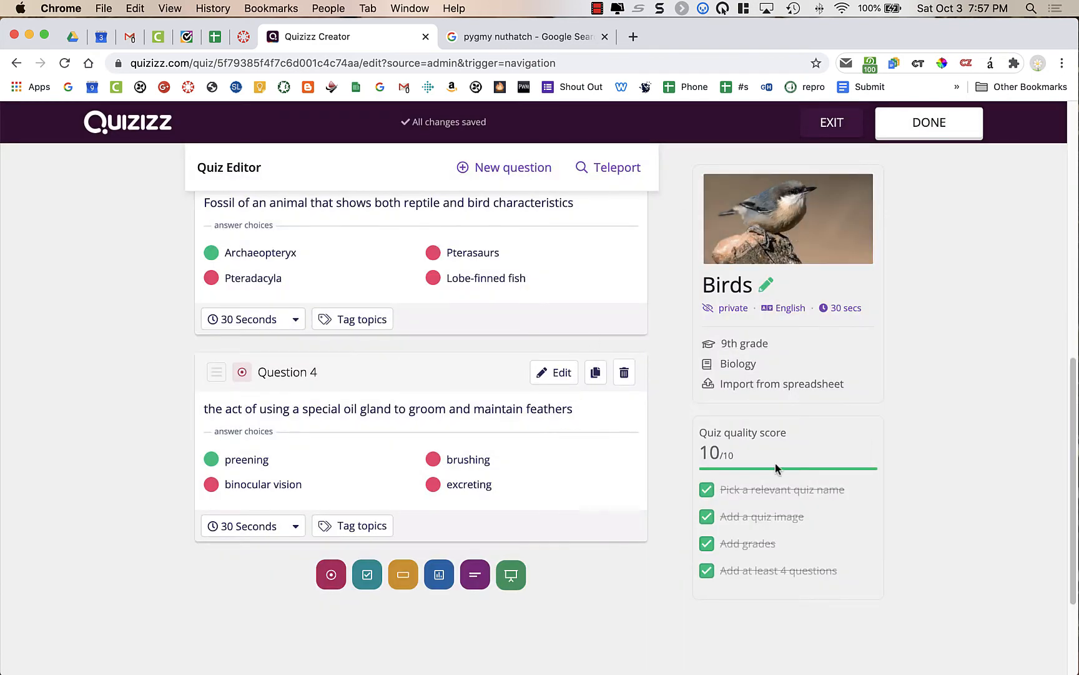
Step: Finish editing the quiz and open the most recent Birds quiz from the personal library
{"action": "scroll", "coordinate": [844, 279], "scroll_direction": "up", "scroll_amount": 15}
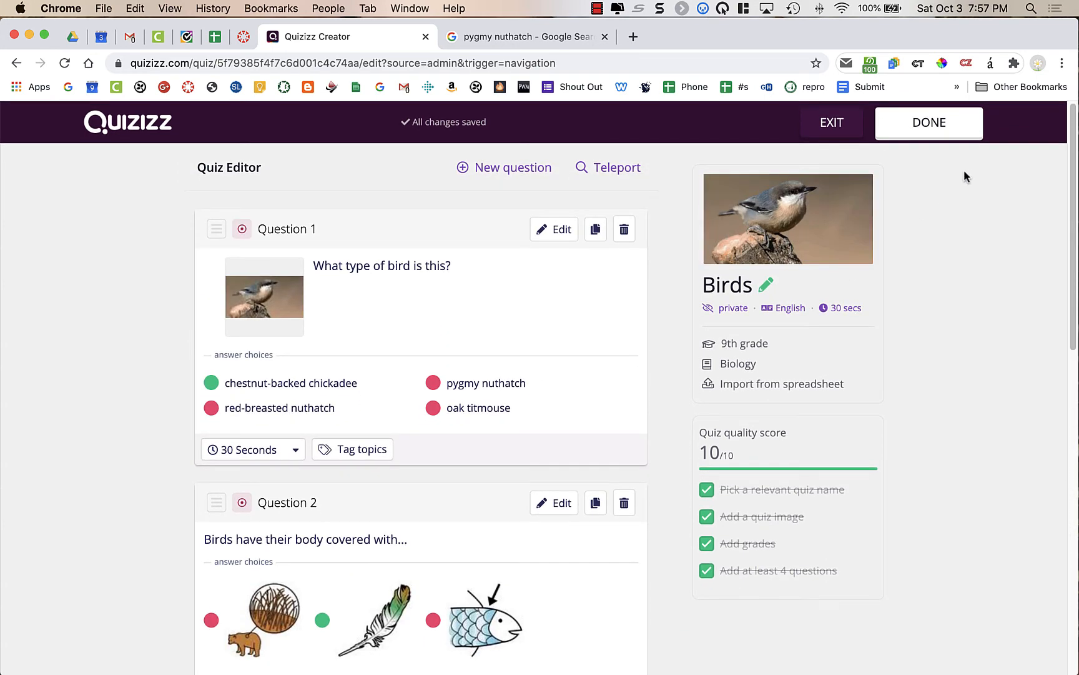
{"action": "left_click", "coordinate": [943, 132]}
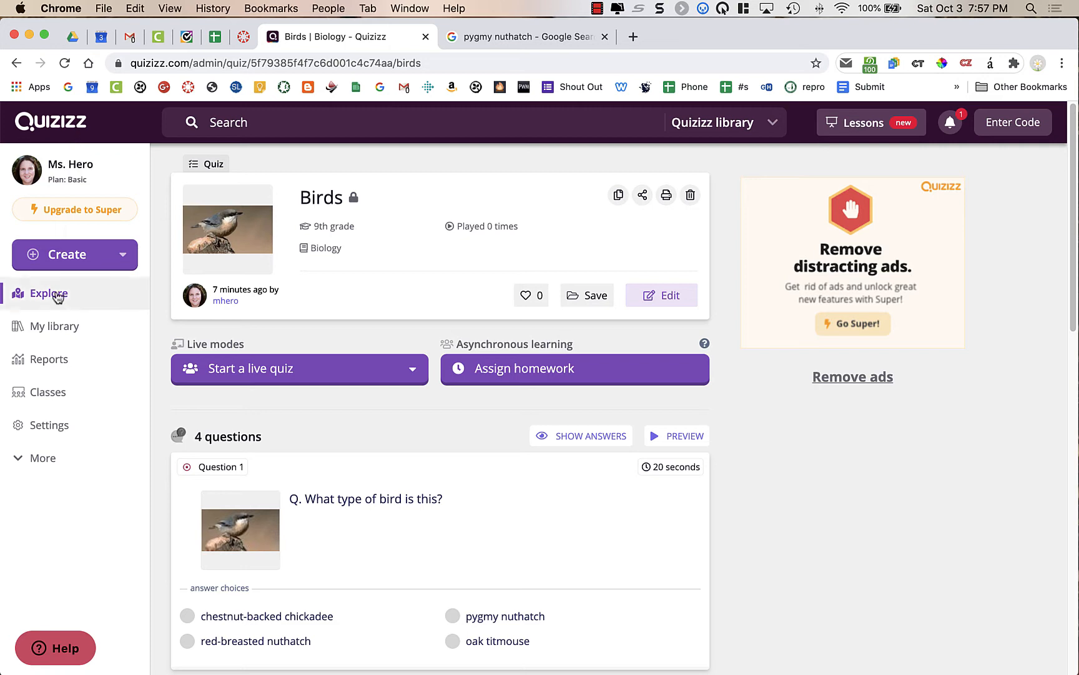
{"action": "left_click", "coordinate": [59, 330]}
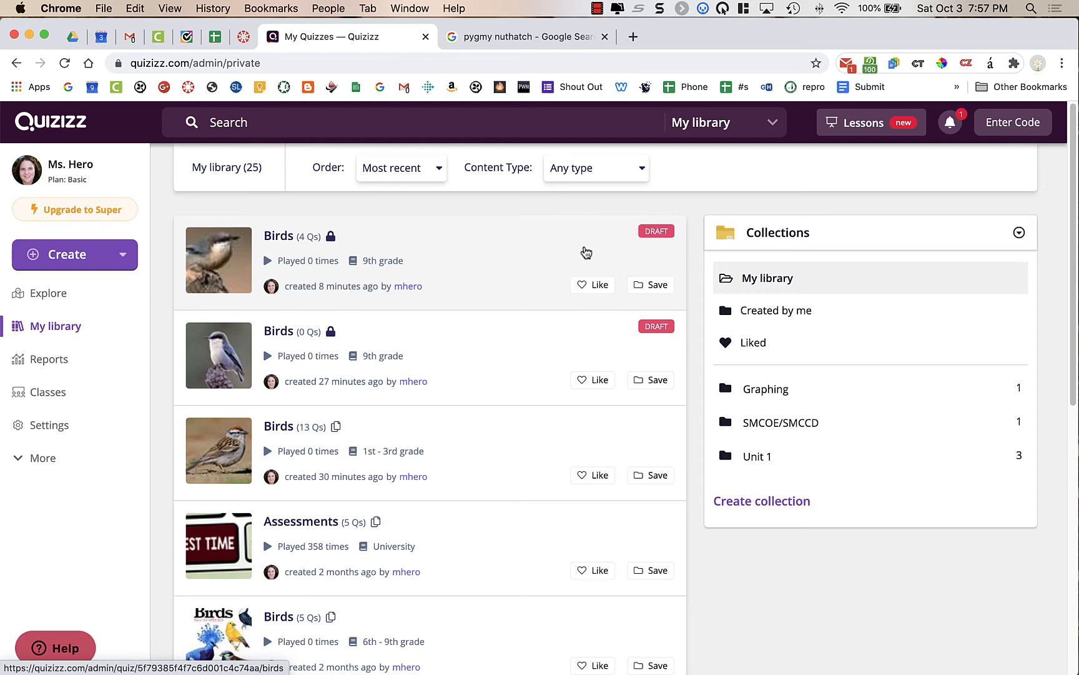
{"action": "left_click", "coordinate": [580, 252]}
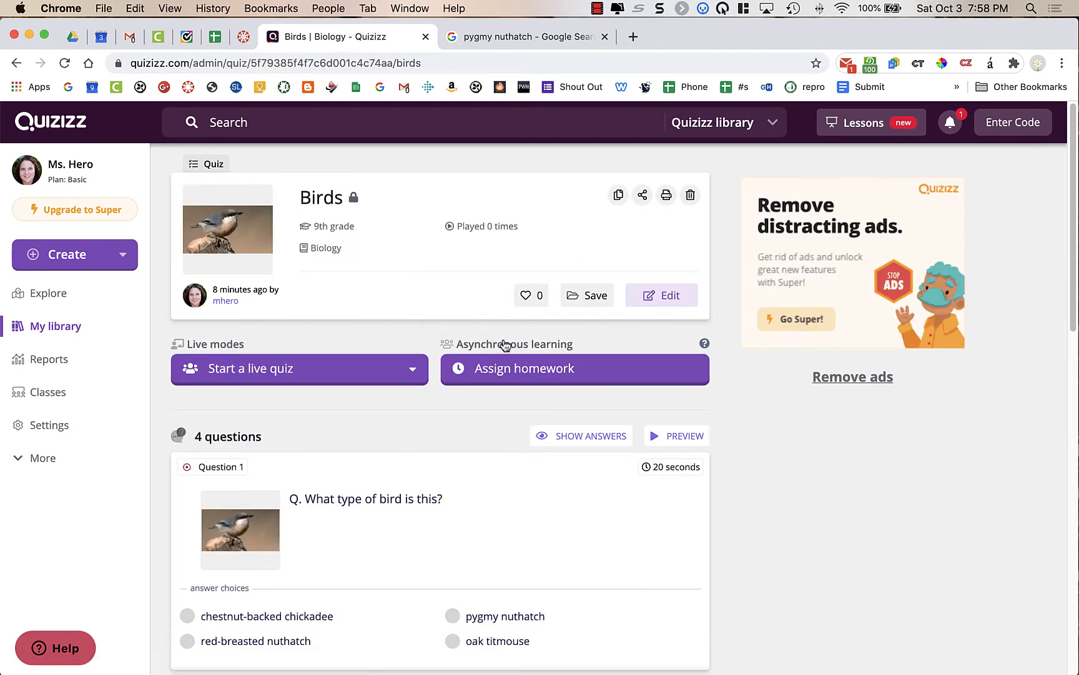
Step: Look over the Birds quiz and its options for sharing with instructors, and copy the quiz's share URL
{"action": "scroll", "coordinate": [473, 407], "scroll_direction": "down", "scroll_amount": 10}
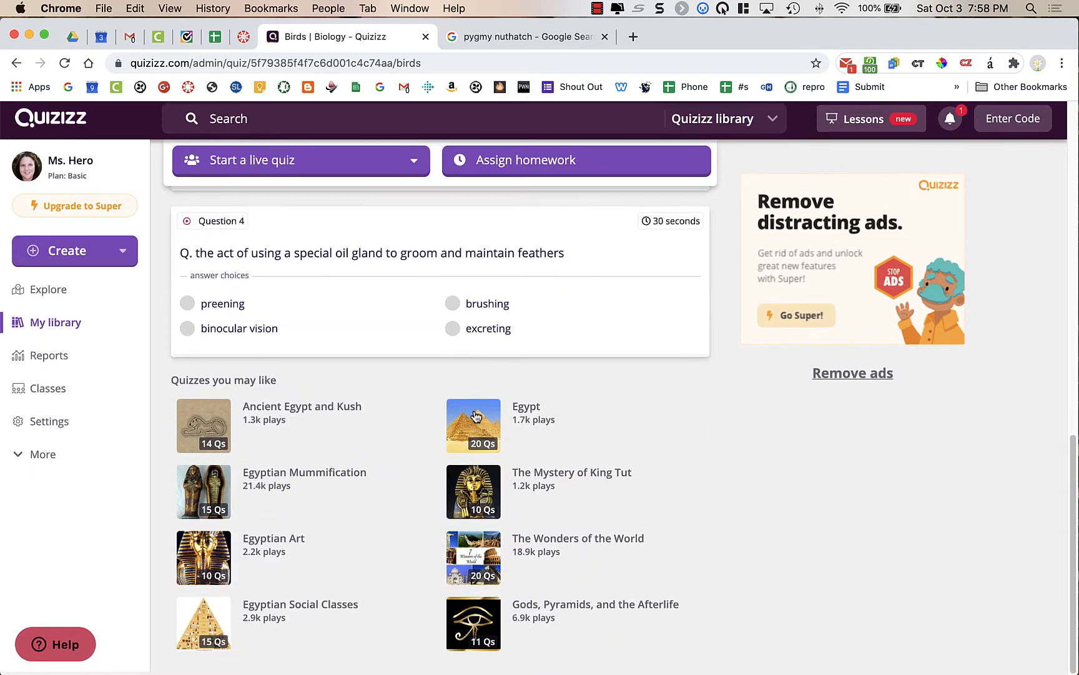
{"action": "scroll", "coordinate": [475, 417], "scroll_direction": "up", "scroll_amount": 6}
{"action": "scroll", "coordinate": [476, 417], "scroll_direction": "up", "scroll_amount": 5}
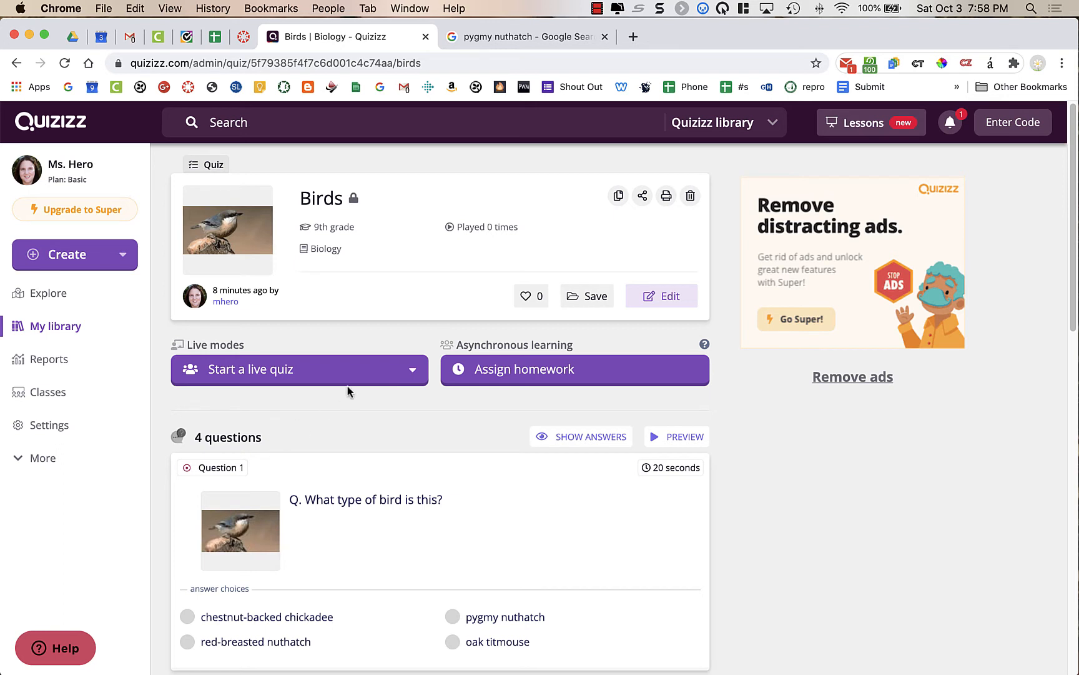
{"action": "left_click", "coordinate": [643, 197]}
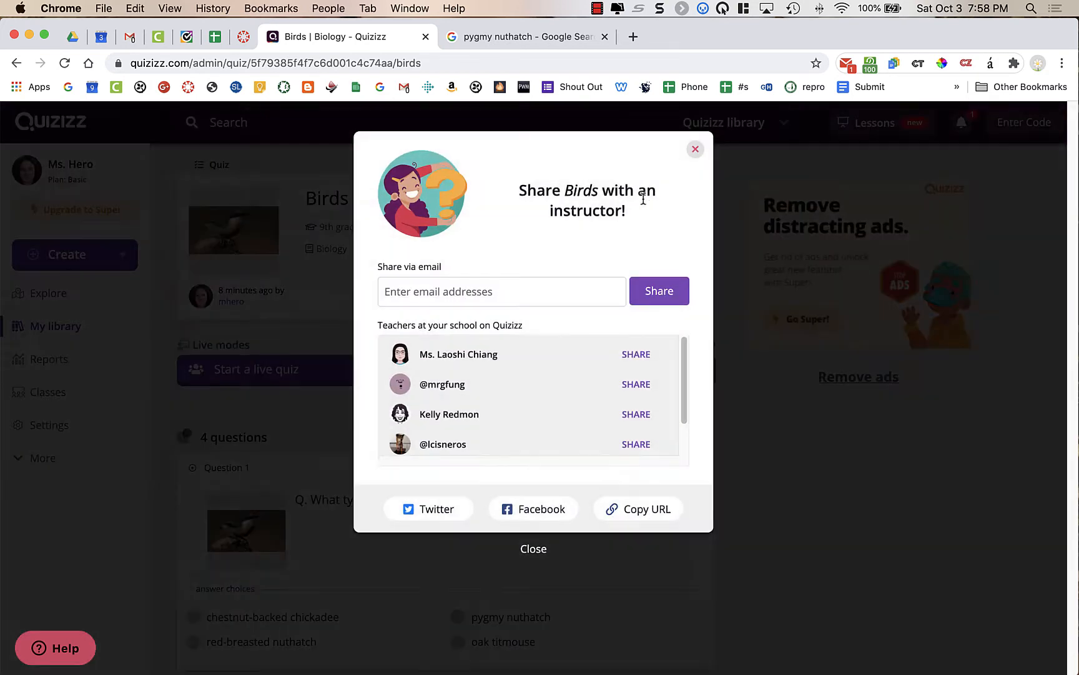
{"action": "scroll", "coordinate": [498, 400], "scroll_direction": "down", "scroll_amount": 2}
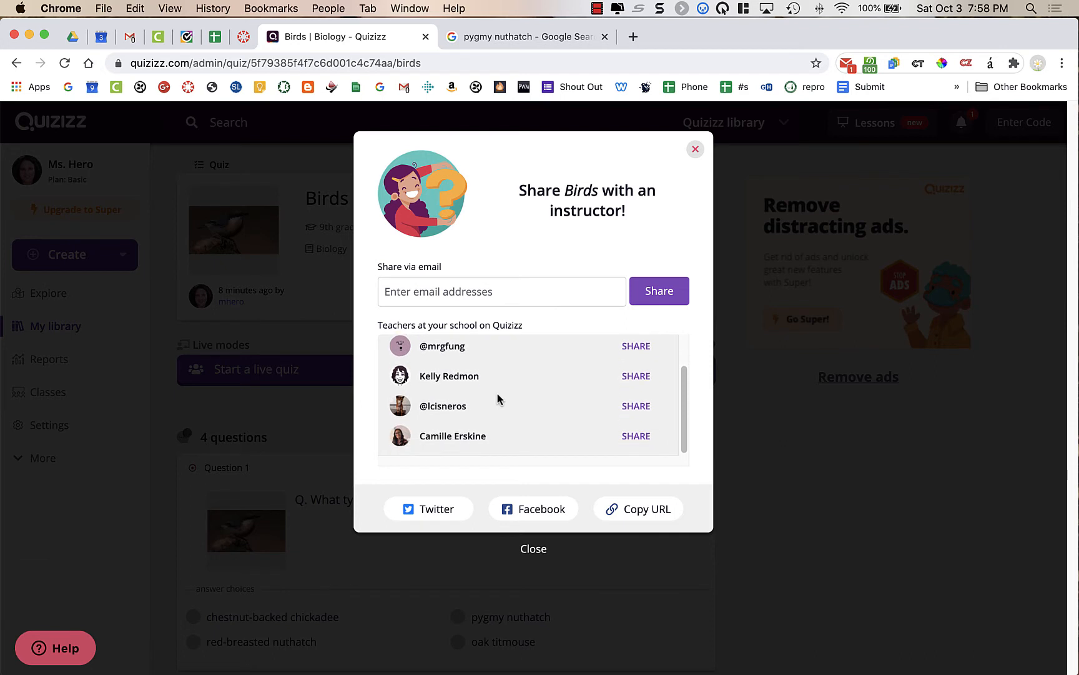
{"action": "scroll", "coordinate": [498, 400], "scroll_direction": "up", "scroll_amount": 2}
{"action": "scroll", "coordinate": [499, 399], "scroll_direction": "down", "scroll_amount": 2}
{"action": "scroll", "coordinate": [498, 399], "scroll_direction": "up", "scroll_amount": 2}
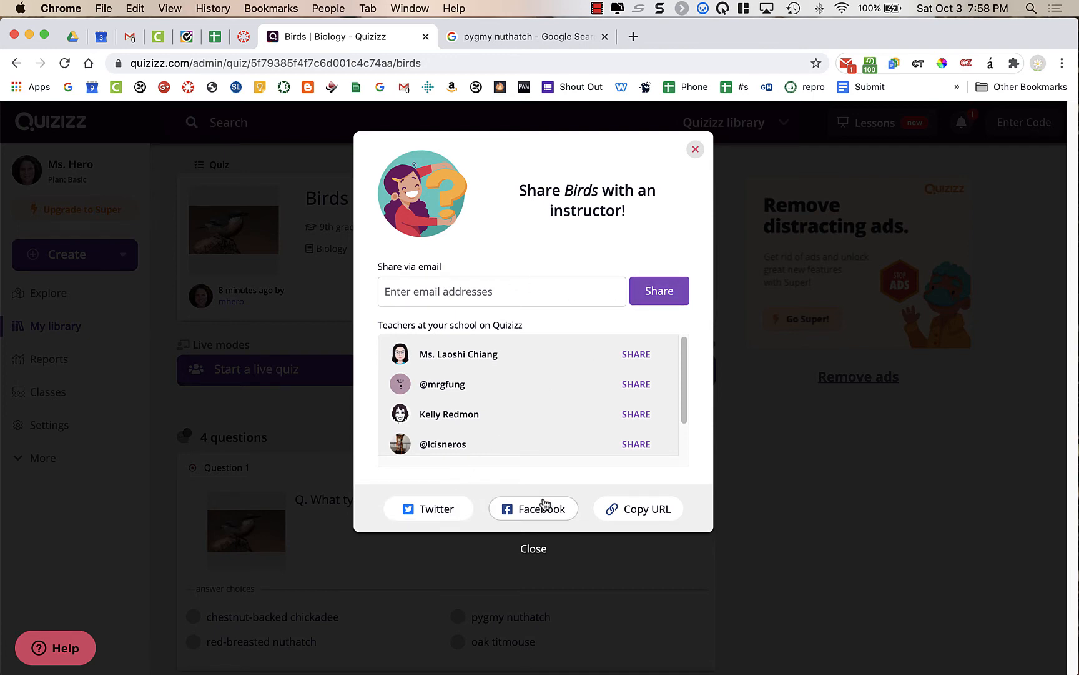
{"action": "left_click", "coordinate": [656, 515]}
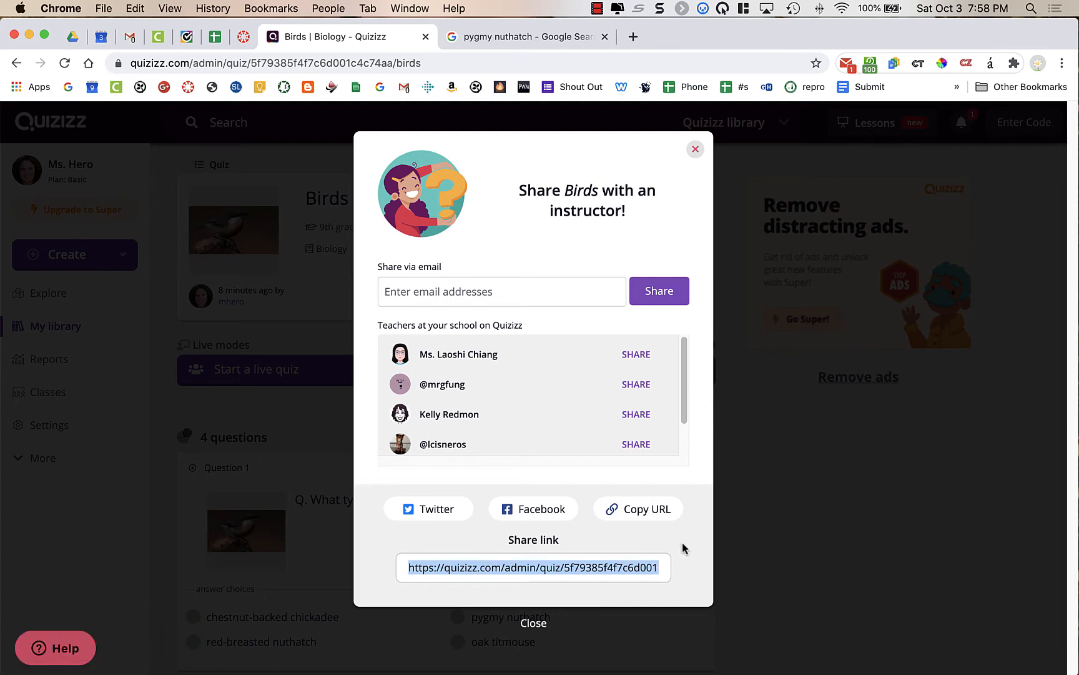
{"action": "left_click", "coordinate": [696, 148]}
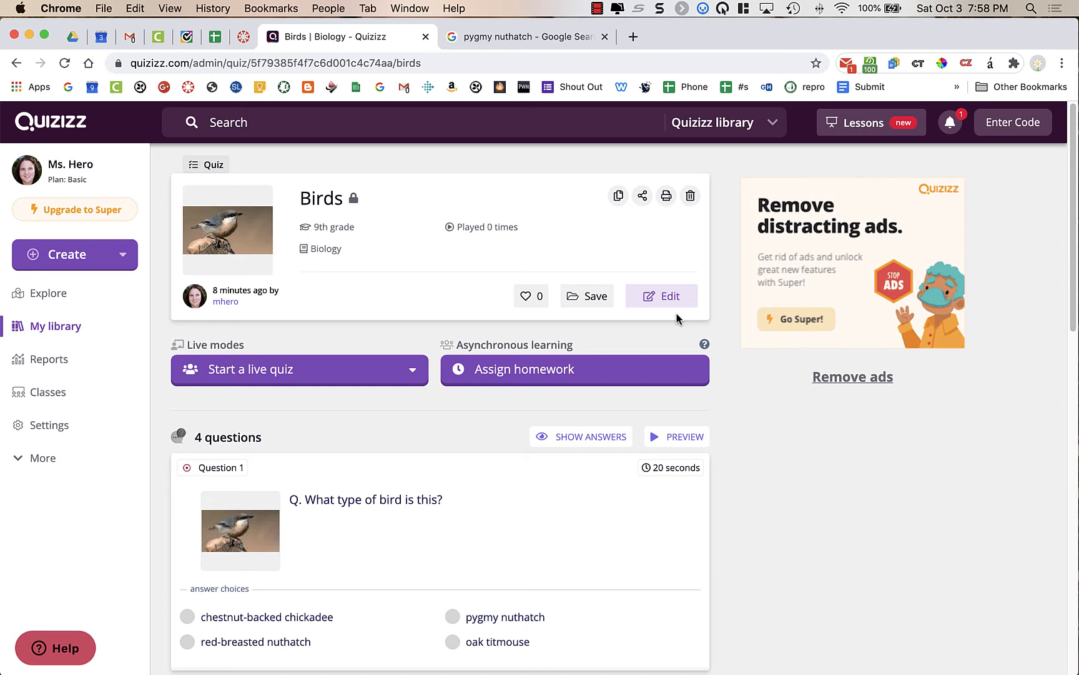
Step: View the live modes offered for the Birds quiz
{"action": "scroll", "coordinate": [508, 479], "scroll_direction": "down", "scroll_amount": 1}
{"action": "scroll", "coordinate": [508, 479], "scroll_direction": "up", "scroll_amount": 1}
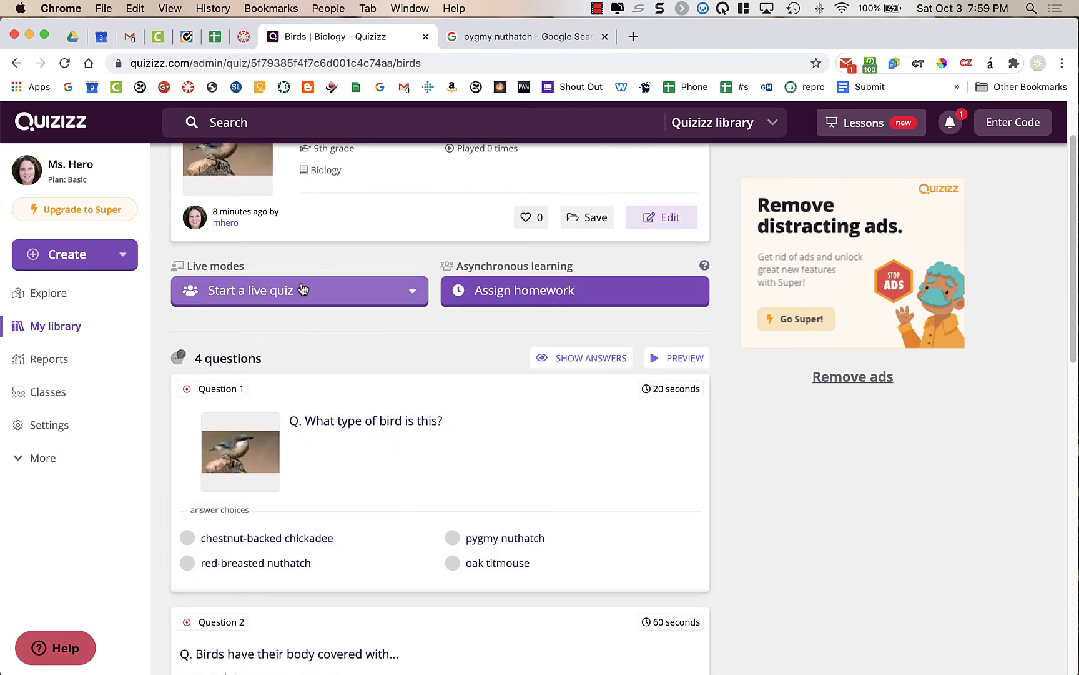
{"action": "left_click", "coordinate": [303, 290]}
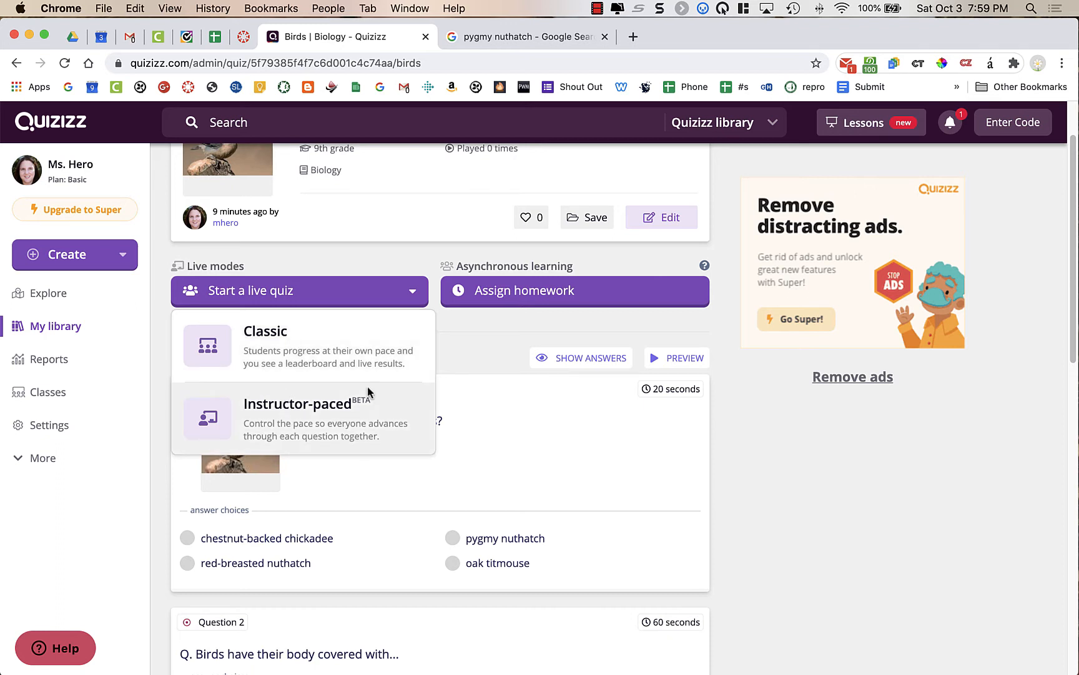
Step: Examine the homework assignment's deadline, class and advanced settings, and return to the Birds quiz page without assigning it
{"action": "left_click", "coordinate": [554, 292]}
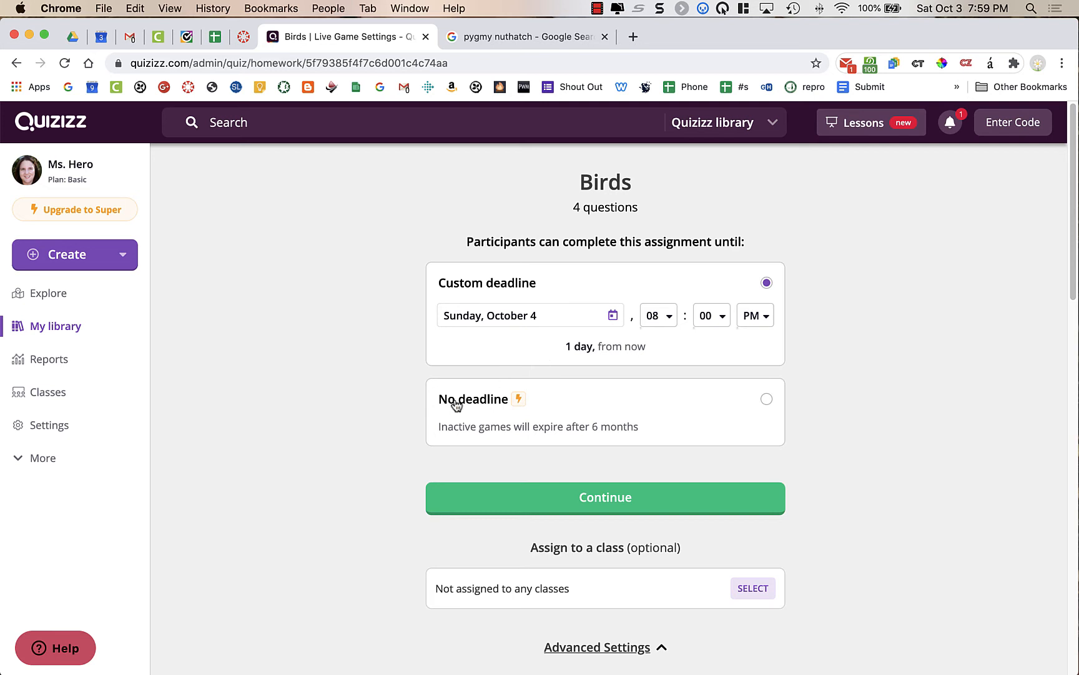
{"action": "scroll", "coordinate": [454, 404], "scroll_direction": "down", "scroll_amount": 5}
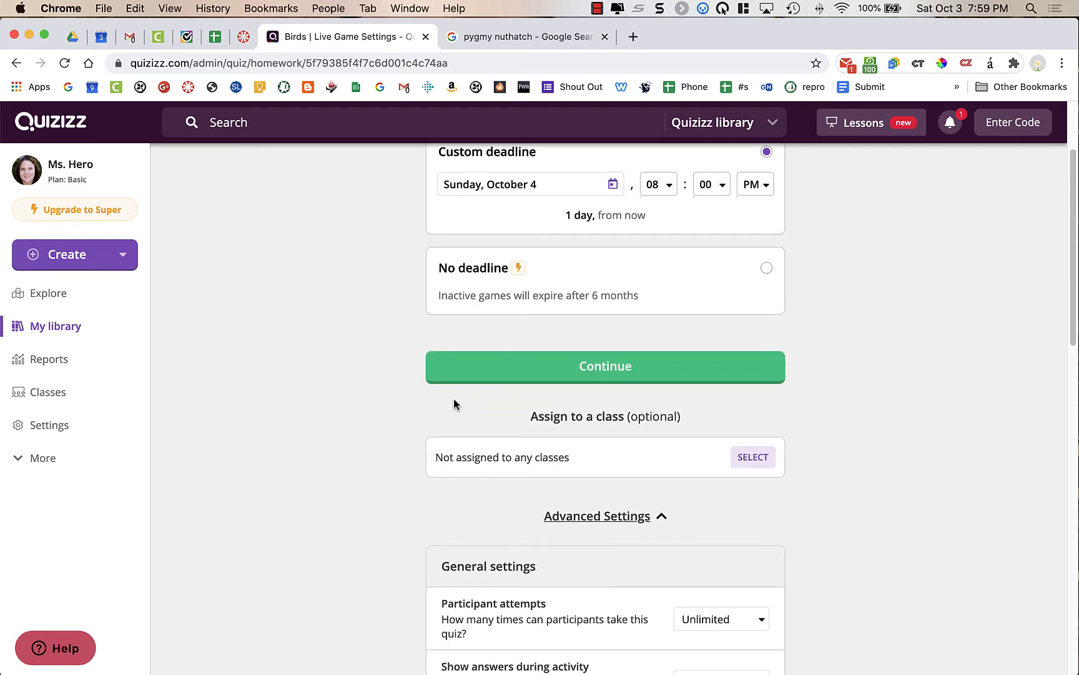
{"action": "scroll", "coordinate": [455, 405], "scroll_direction": "down", "scroll_amount": 3}
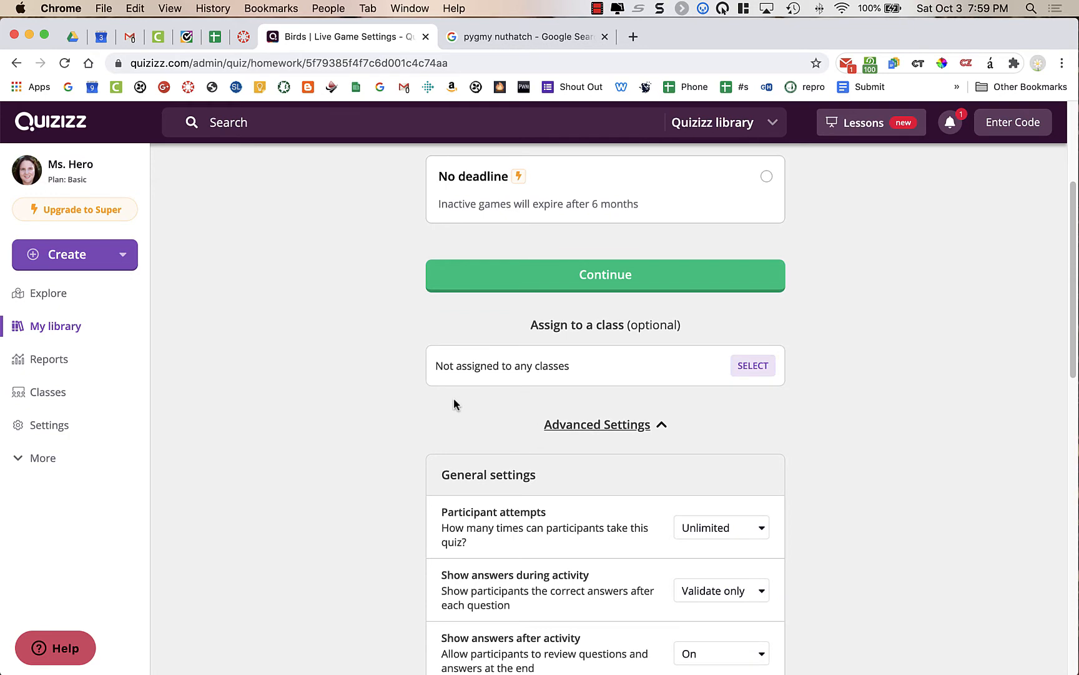
{"action": "scroll", "coordinate": [454, 402], "scroll_direction": "down", "scroll_amount": 20}
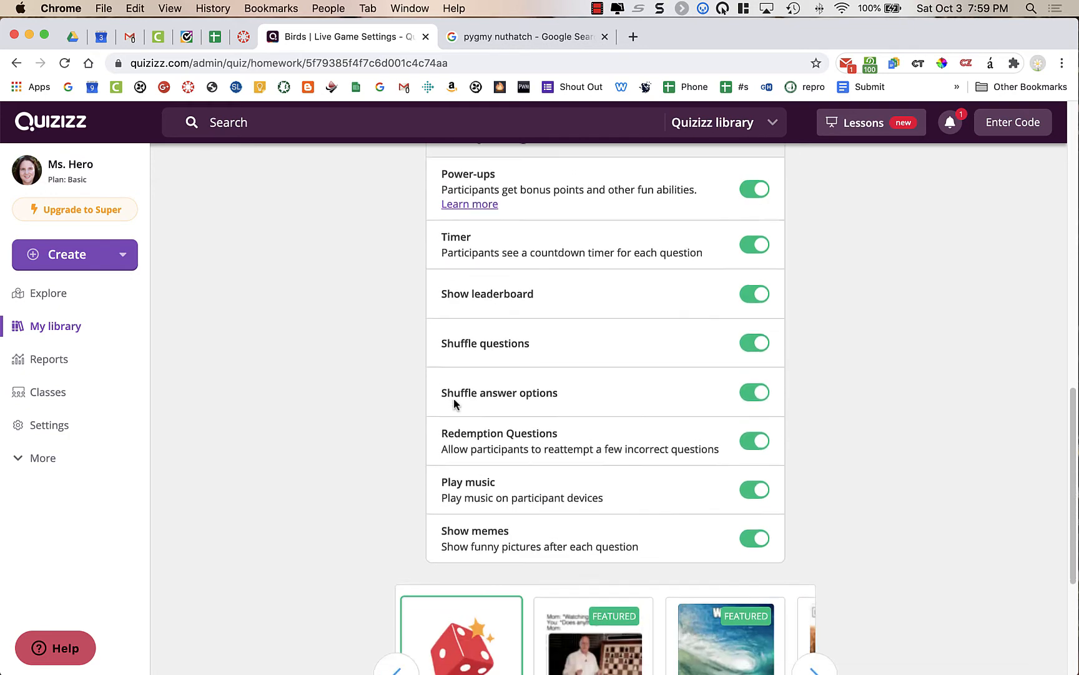
{"action": "scroll", "coordinate": [450, 387], "scroll_direction": "up", "scroll_amount": 20}
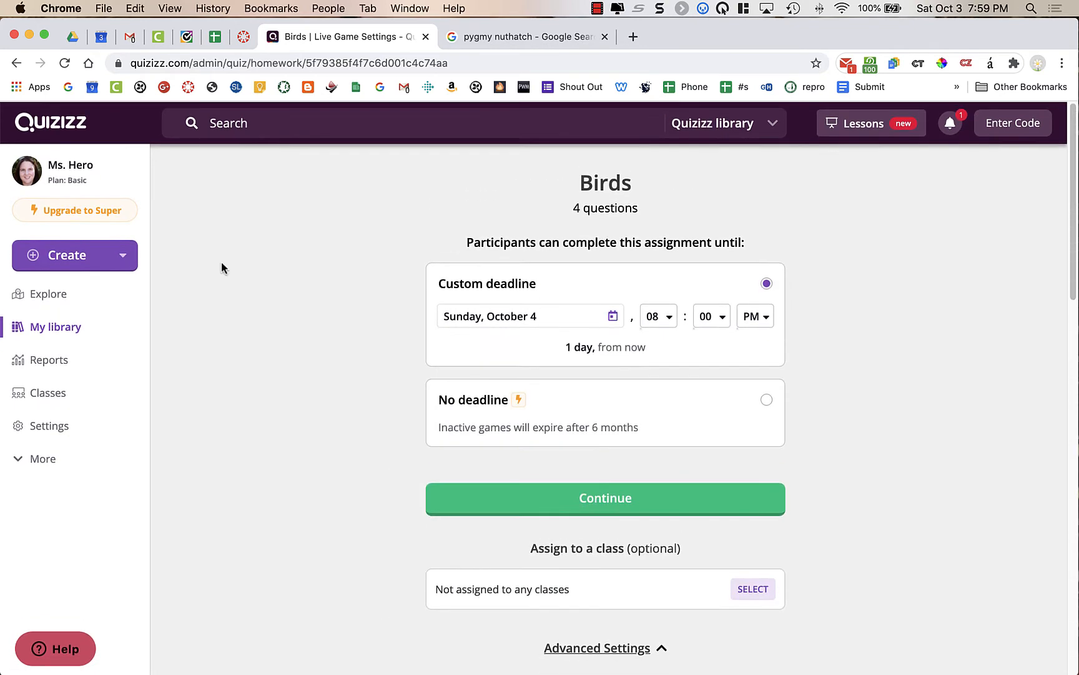
{"action": "left_click", "coordinate": [15, 63]}
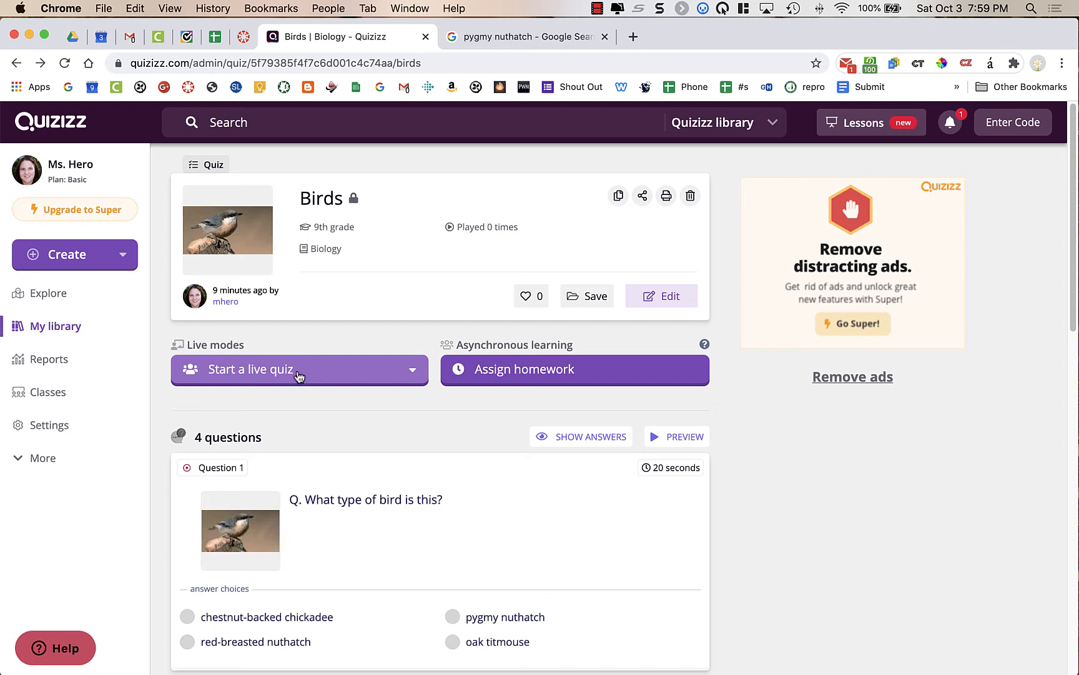
Step: Set up a classic live session of the Birds quiz and compare the Team and Test modes, keeping Classic selected
{"action": "left_click", "coordinate": [297, 373]}
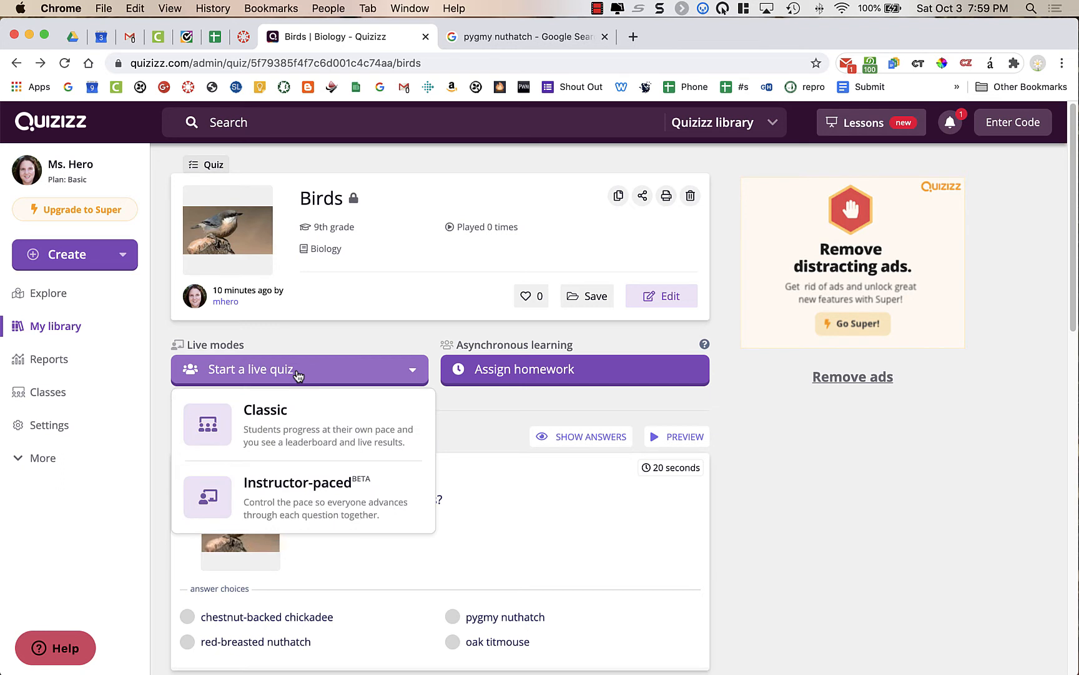
{"action": "left_click", "coordinate": [282, 415]}
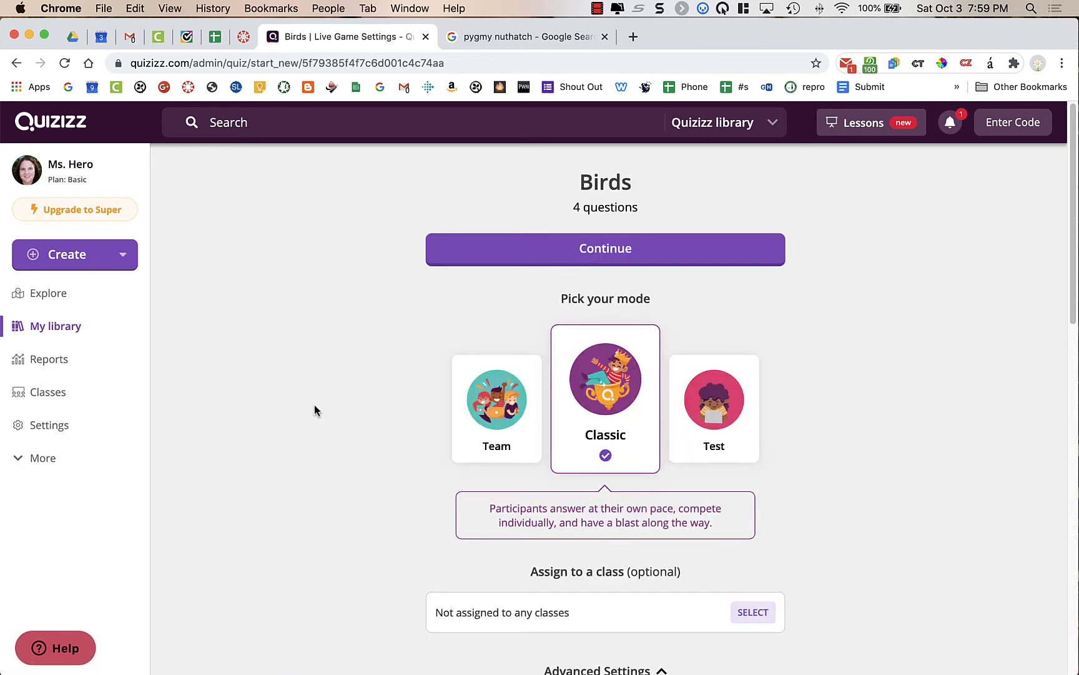
{"action": "scroll", "coordinate": [316, 410], "scroll_direction": "down", "scroll_amount": 2}
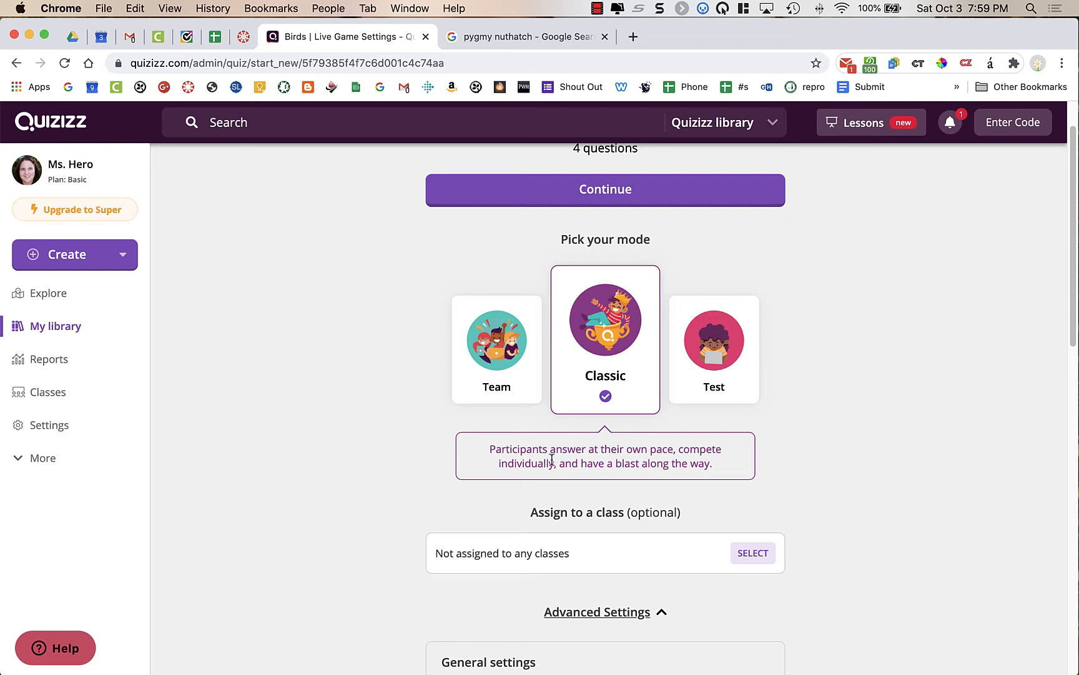
{"action": "left_click", "coordinate": [519, 382]}
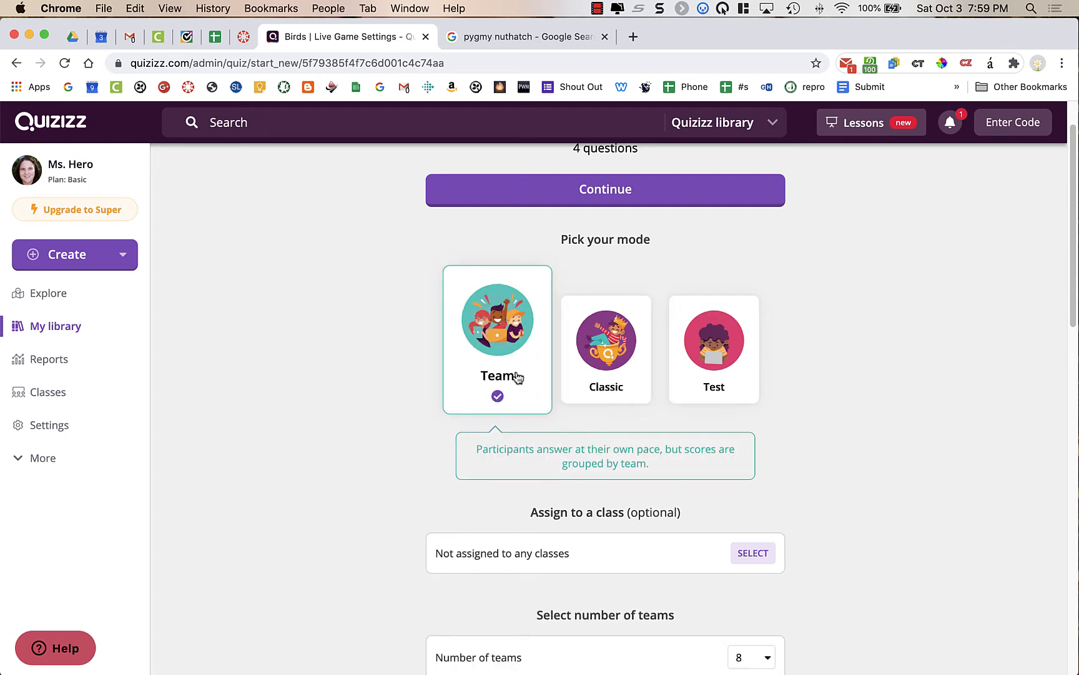
{"action": "left_click", "coordinate": [708, 353]}
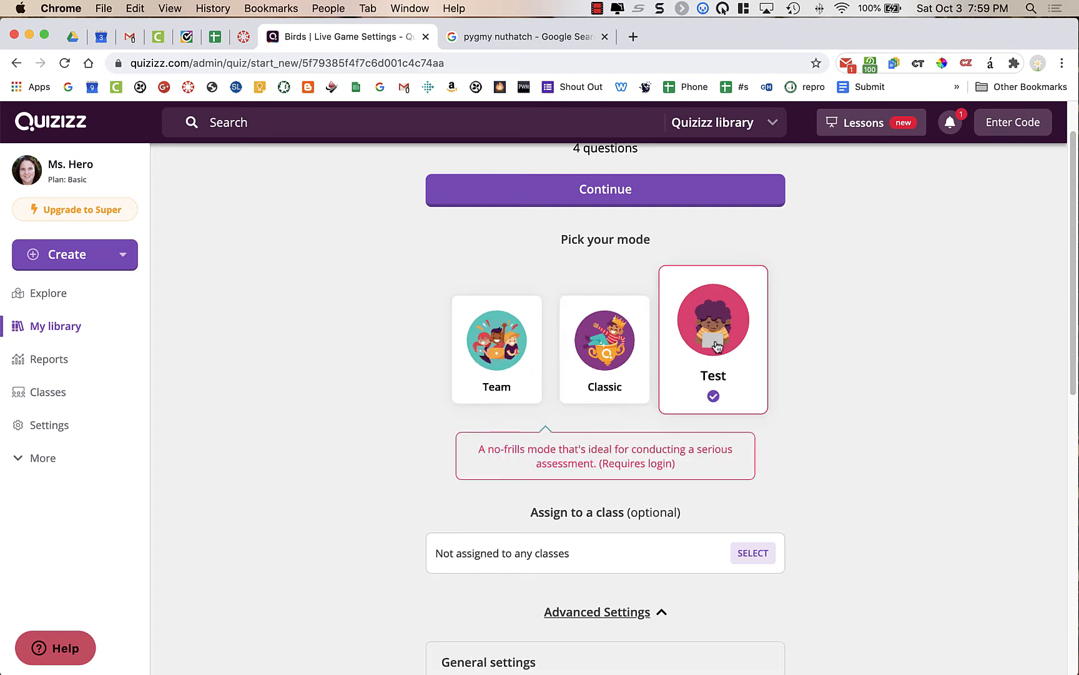
{"action": "left_click", "coordinate": [497, 383]}
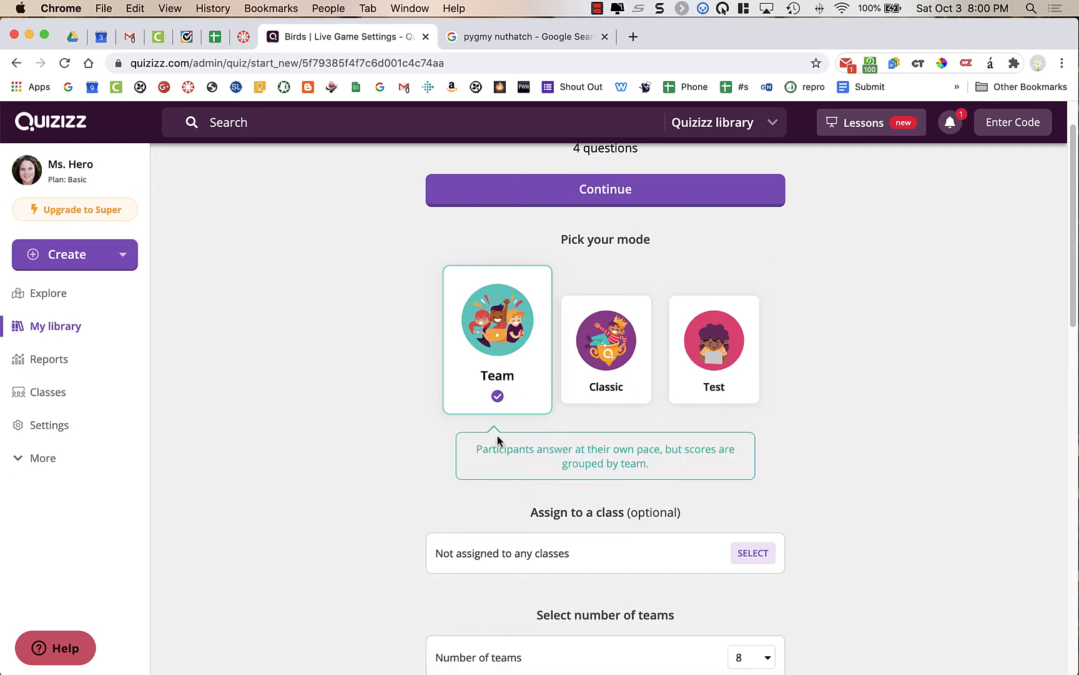
{"action": "left_click", "coordinate": [614, 361]}
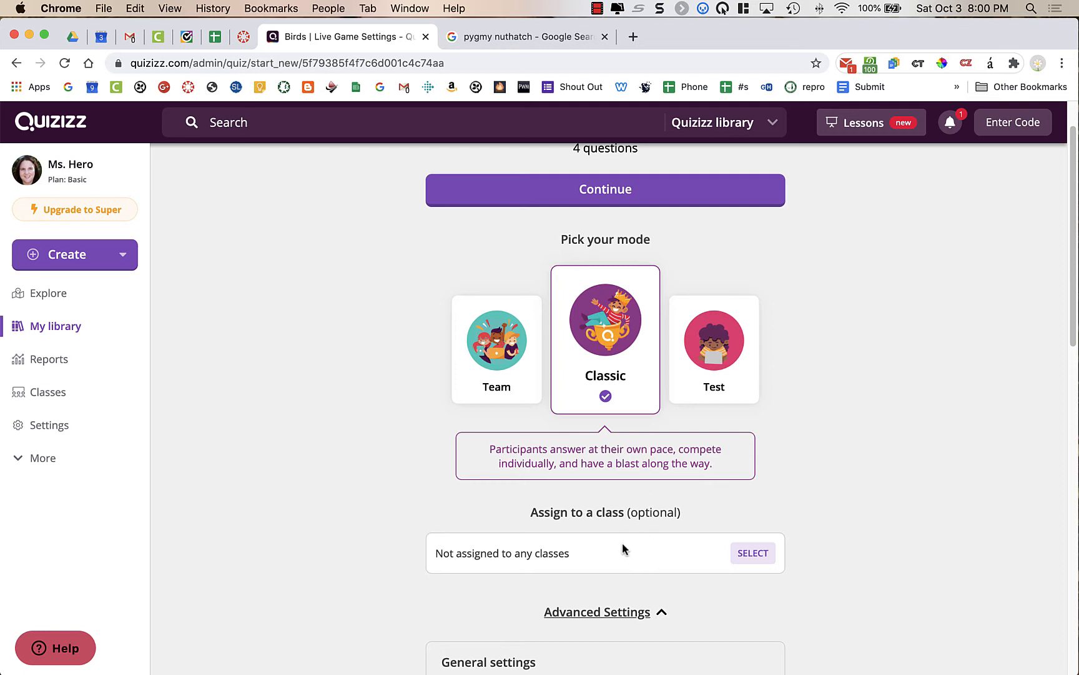
Step: Examine the live game's class assignment option and its advanced general and activity settings
{"action": "scroll", "coordinate": [623, 548], "scroll_direction": "down", "scroll_amount": 5}
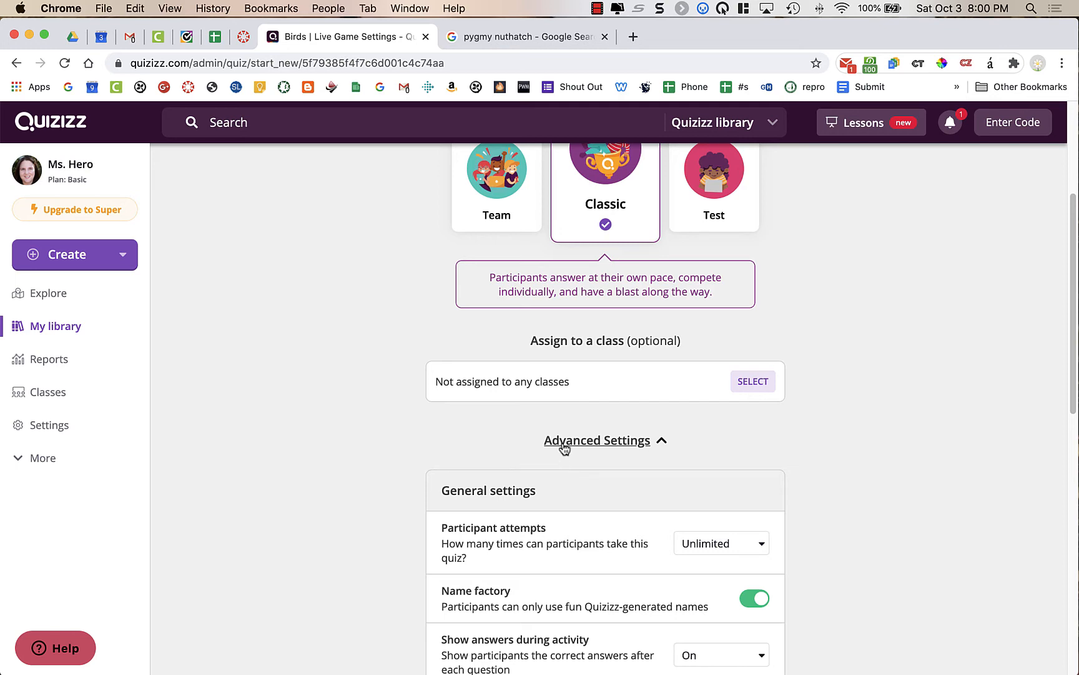
{"action": "scroll", "coordinate": [565, 449], "scroll_direction": "up", "scroll_amount": 4}
{"action": "scroll", "coordinate": [565, 449], "scroll_direction": "down", "scroll_amount": 3}
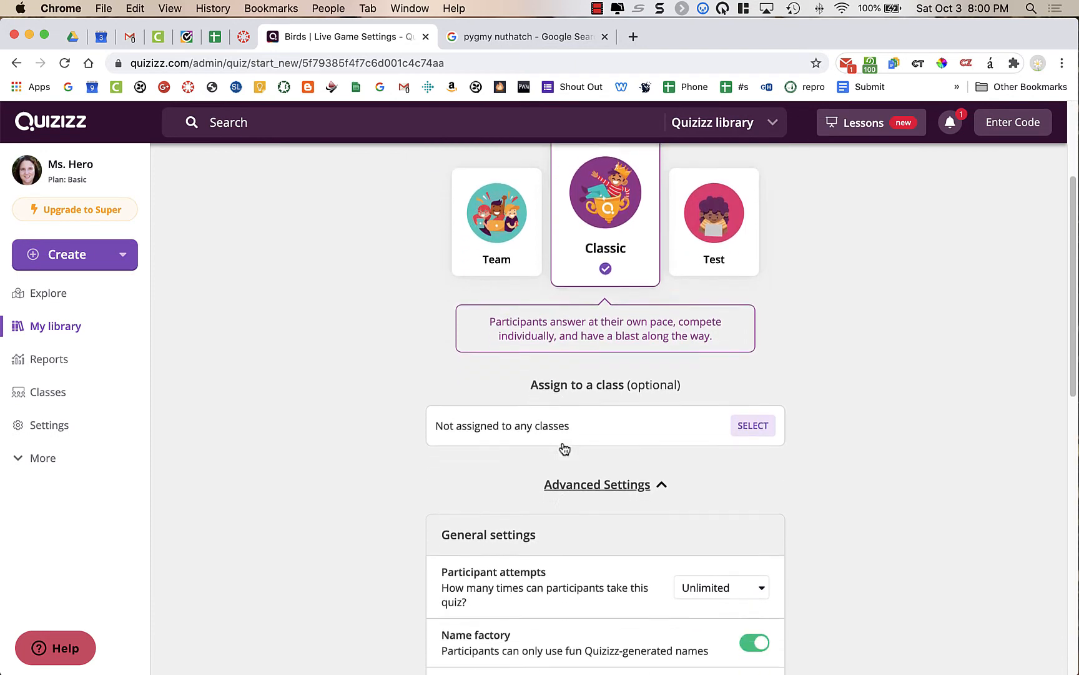
{"action": "scroll", "coordinate": [565, 449], "scroll_direction": "down", "scroll_amount": 1}
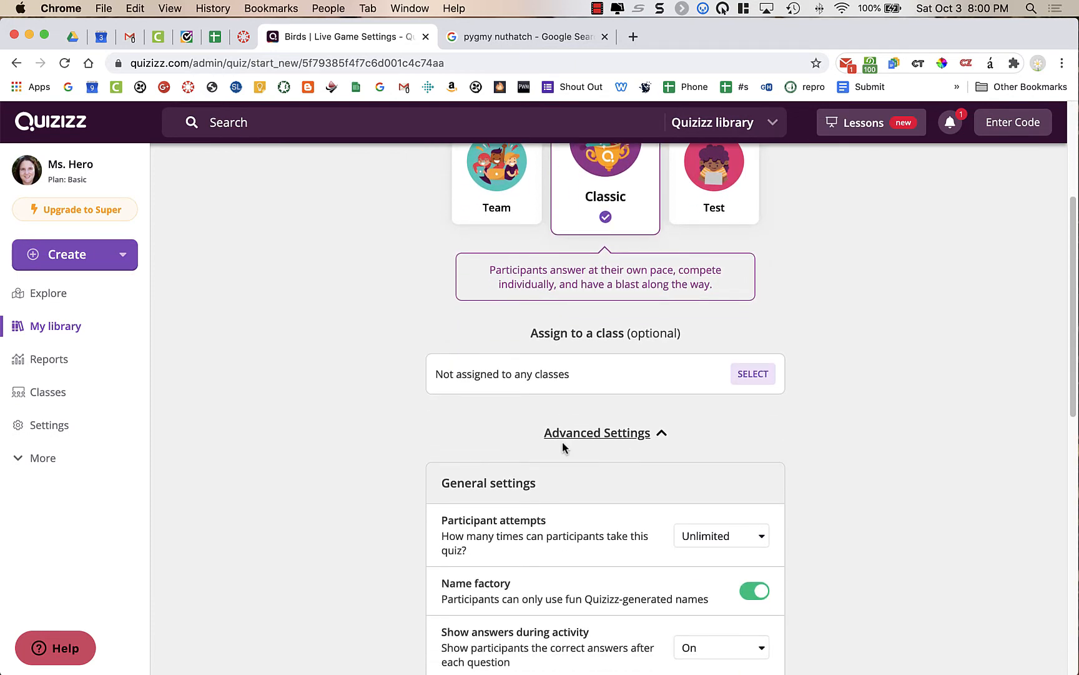
{"action": "scroll", "coordinate": [562, 441], "scroll_direction": "down", "scroll_amount": 4}
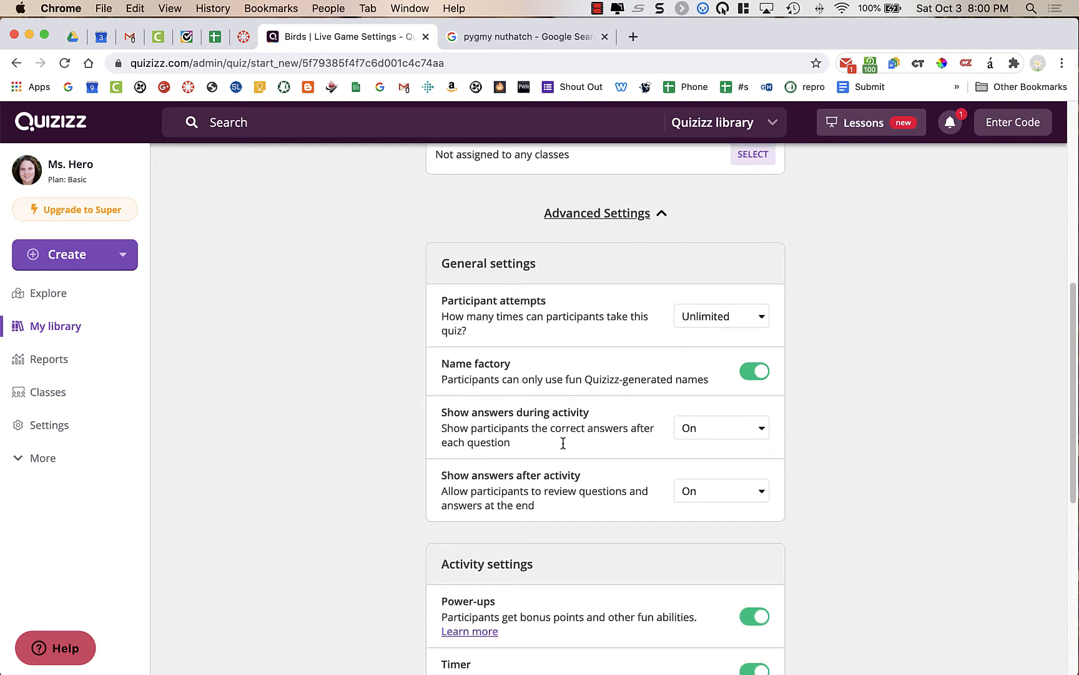
{"action": "scroll", "coordinate": [563, 443], "scroll_direction": "down", "scroll_amount": 2}
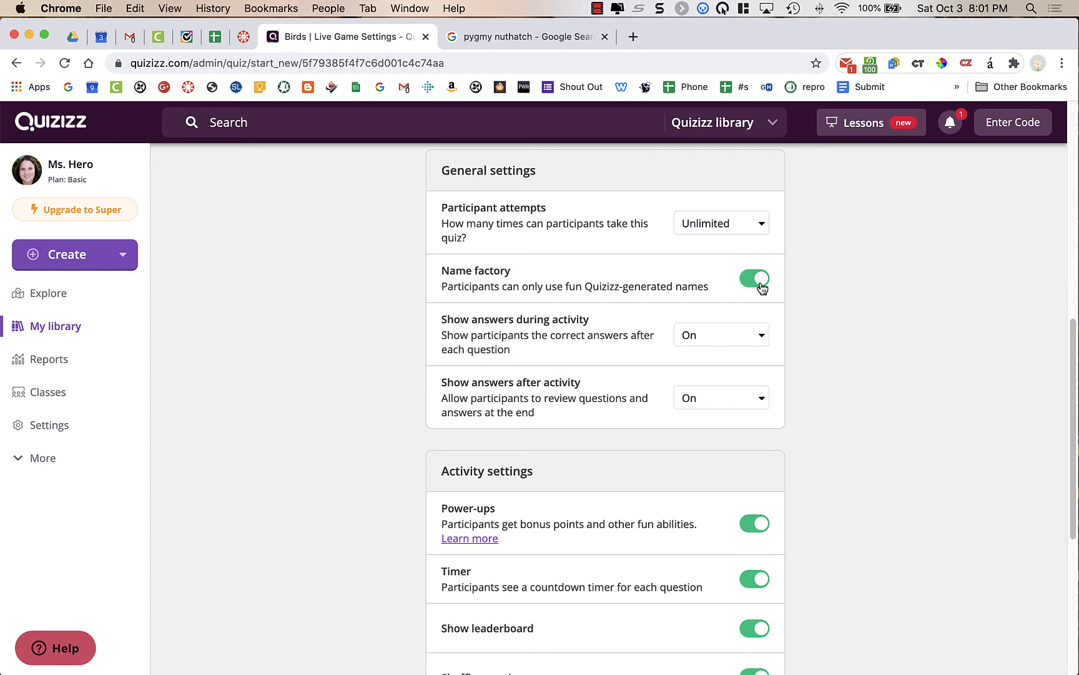
{"action": "scroll", "coordinate": [638, 312], "scroll_direction": "down", "scroll_amount": 5}
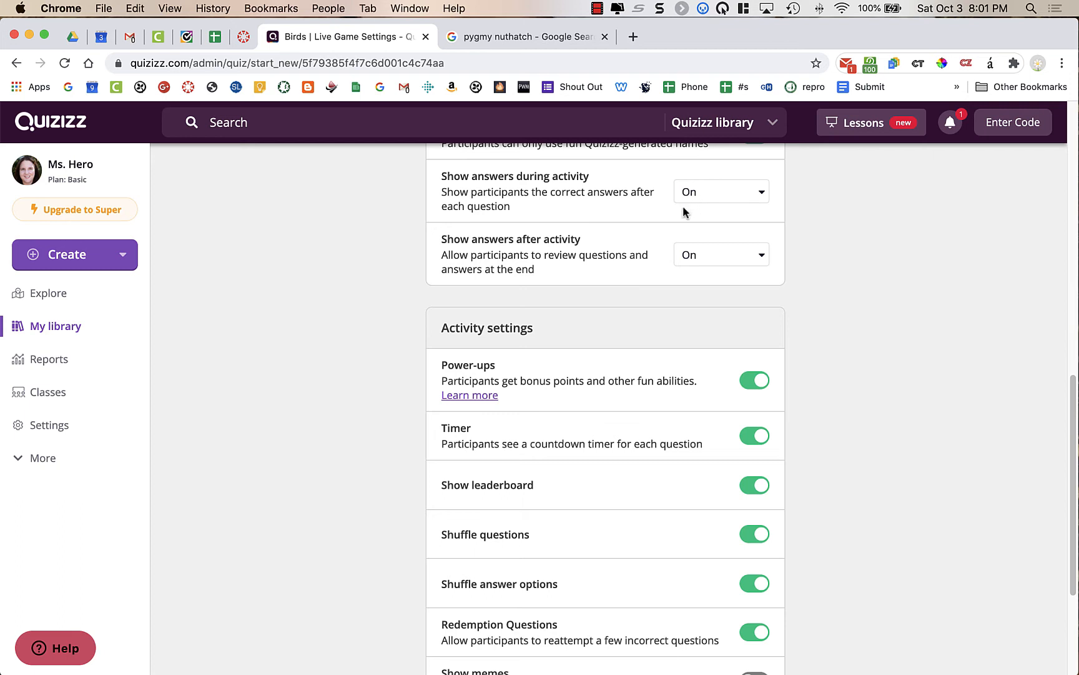
{"action": "scroll", "coordinate": [653, 257], "scroll_direction": "down", "scroll_amount": 1}
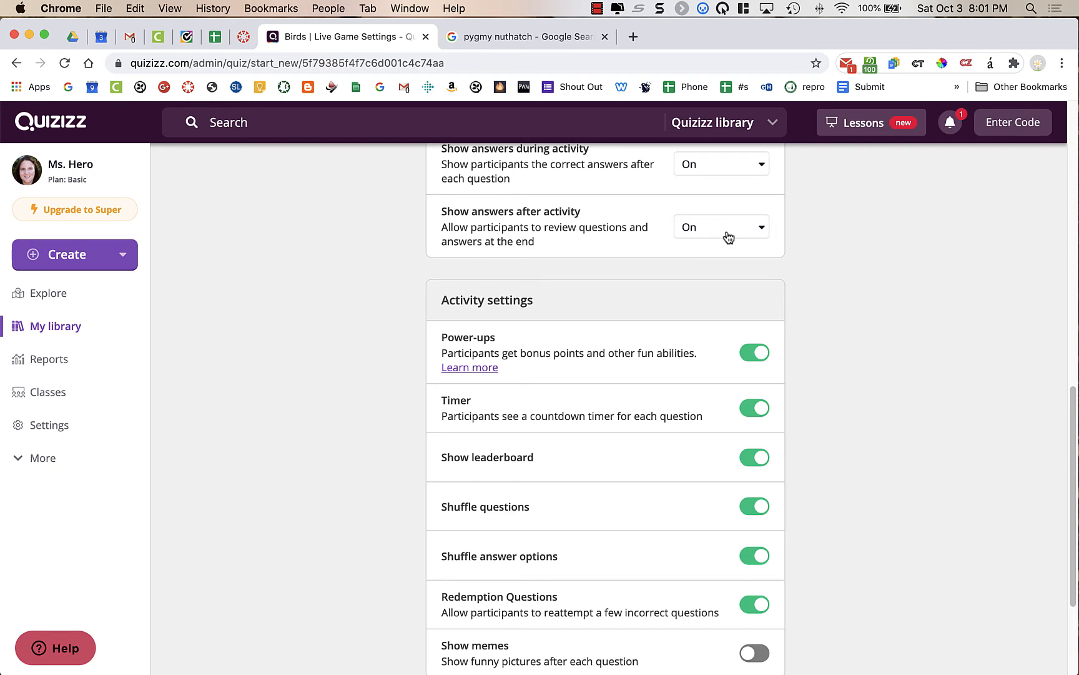
{"action": "scroll", "coordinate": [709, 249], "scroll_direction": "down", "scroll_amount": 5}
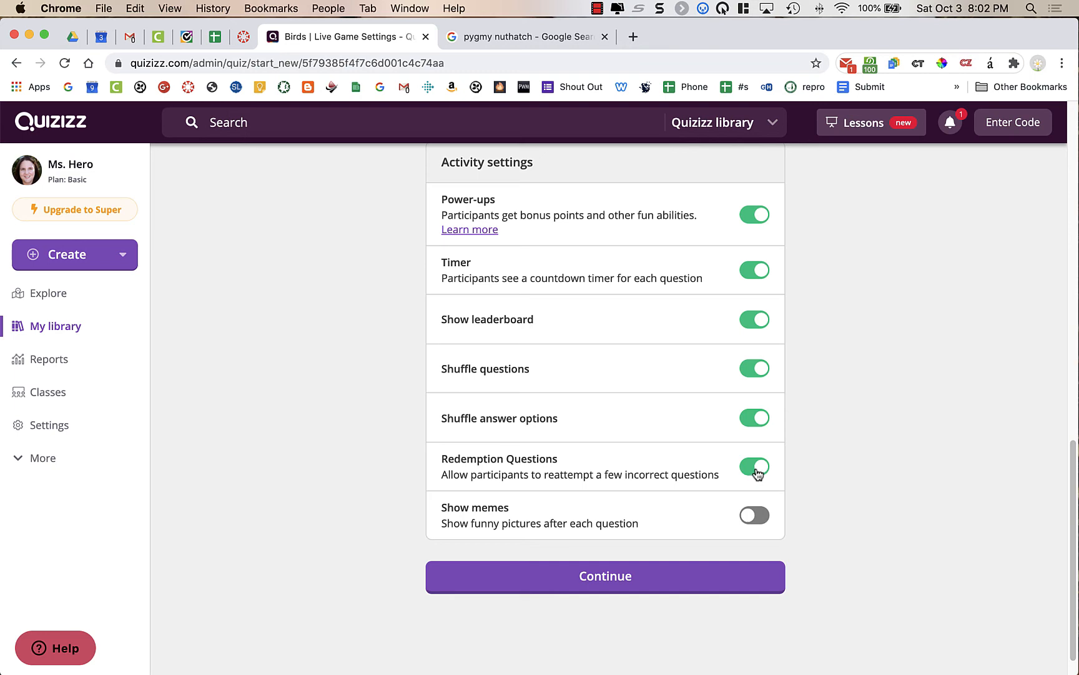
Step: Turn on memes to browse the available meme sets, and turn memes off again
{"action": "left_click", "coordinate": [752, 516]}
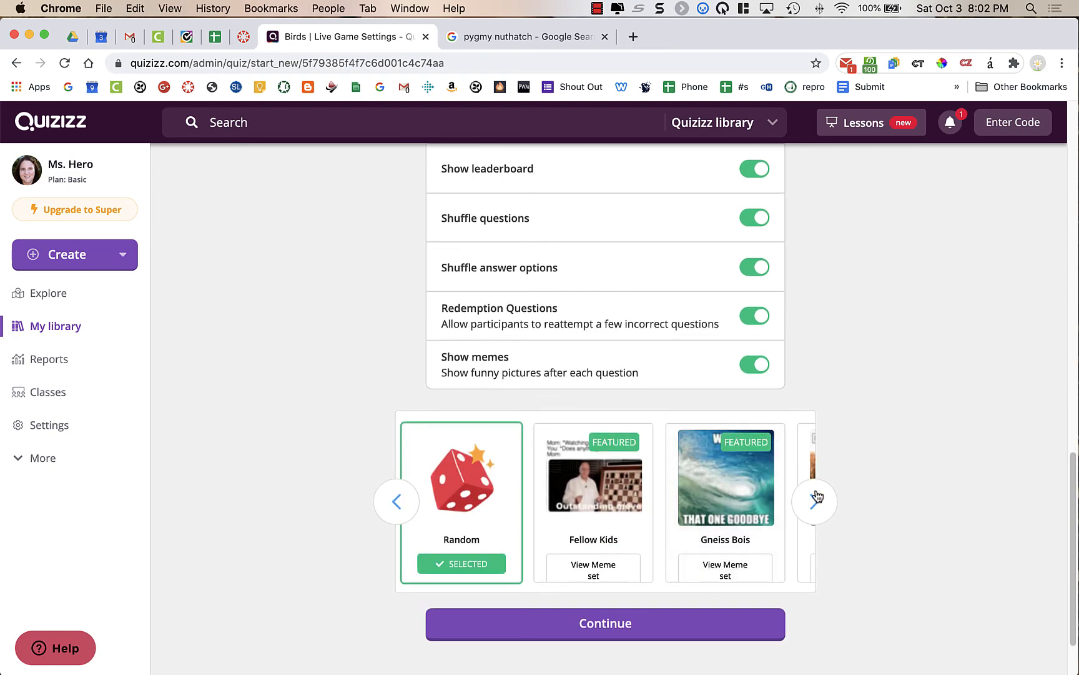
{"action": "left_click", "coordinate": [815, 500]}
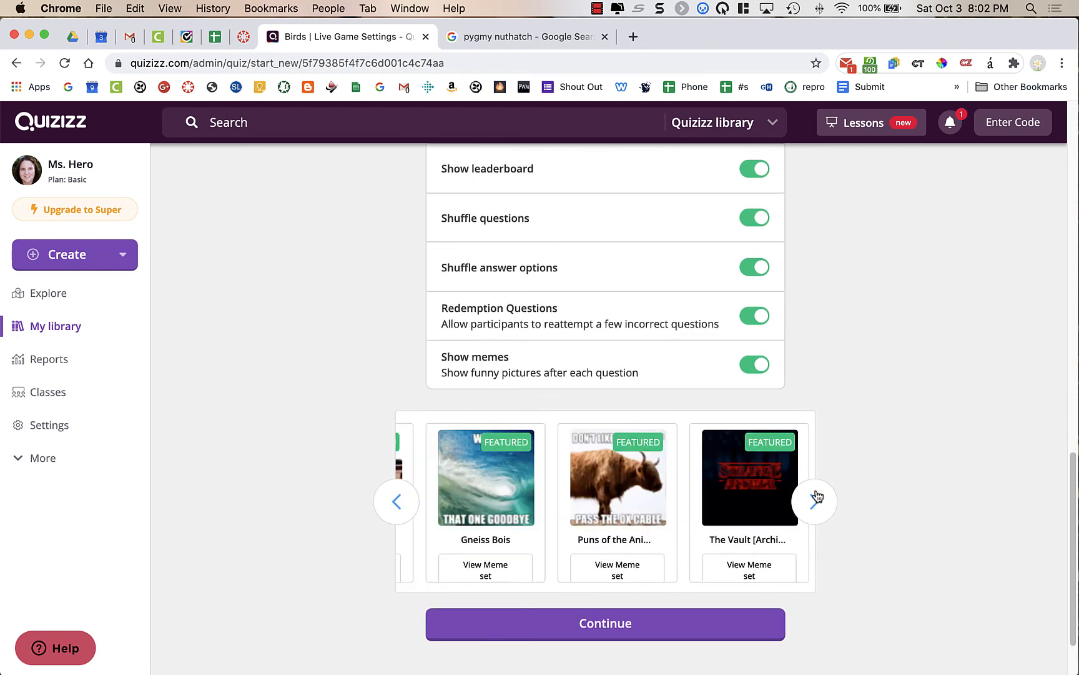
{"action": "left_click", "coordinate": [755, 367]}
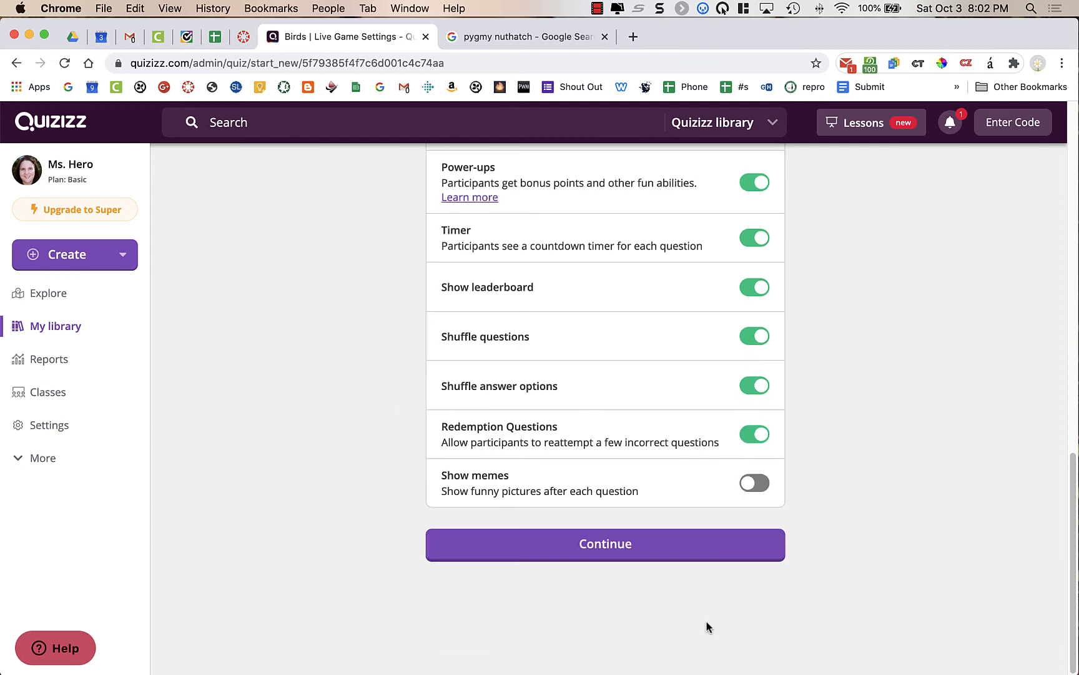
Step: Continue to the live game's waiting room and copy its join link from the sharing options
{"action": "left_click", "coordinate": [588, 552]}
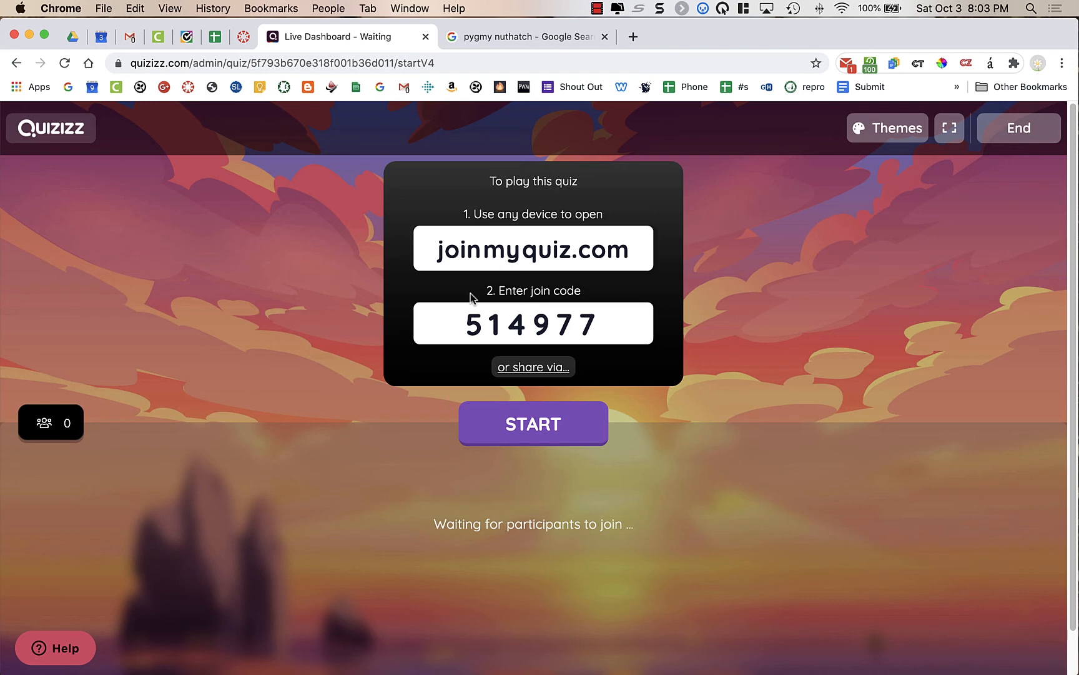
{"action": "left_click", "coordinate": [558, 368]}
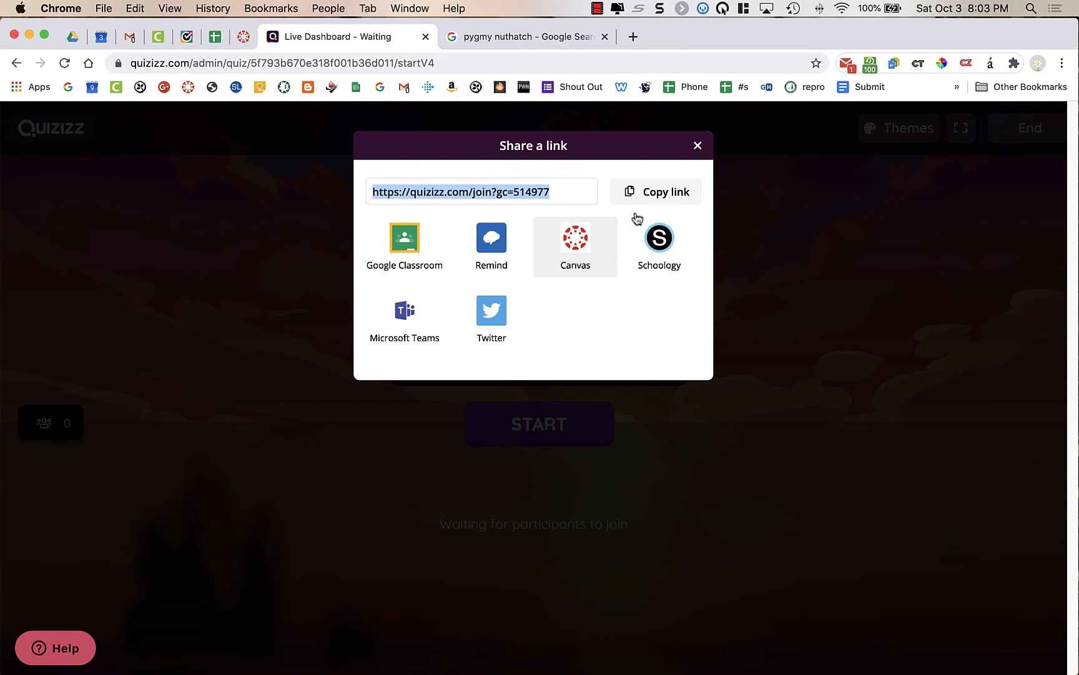
{"action": "left_click", "coordinate": [680, 196]}
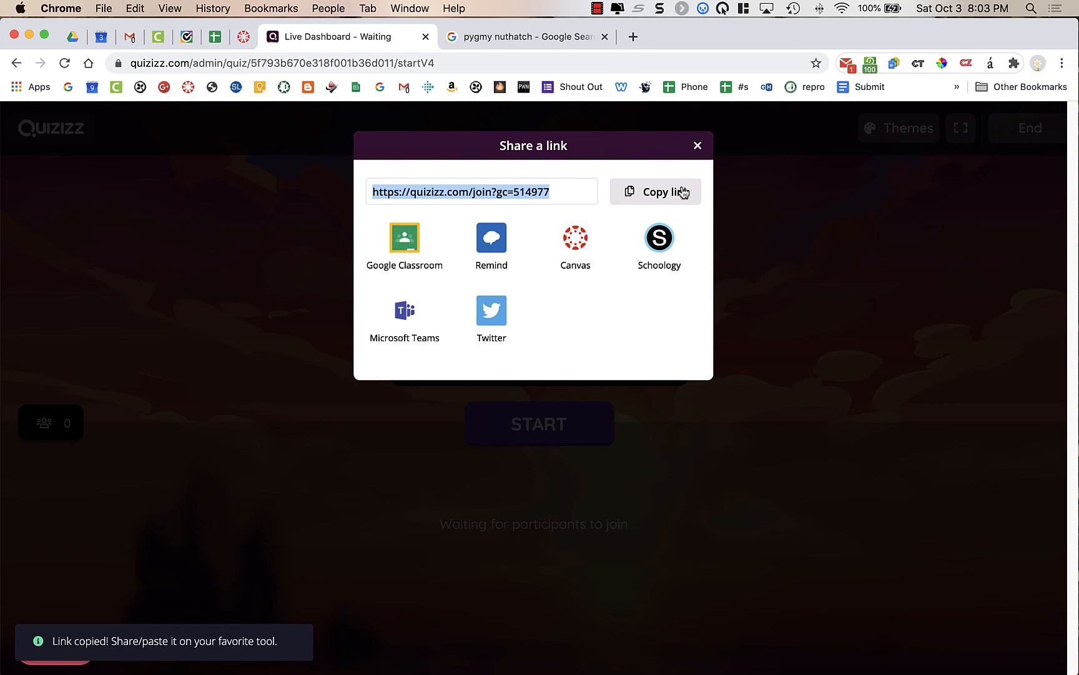
{"action": "left_click", "coordinate": [697, 147]}
Step: Switch to the other browser window and open the copied join link in a new tab
{"action": "key", "text": "ctrl+Left"}
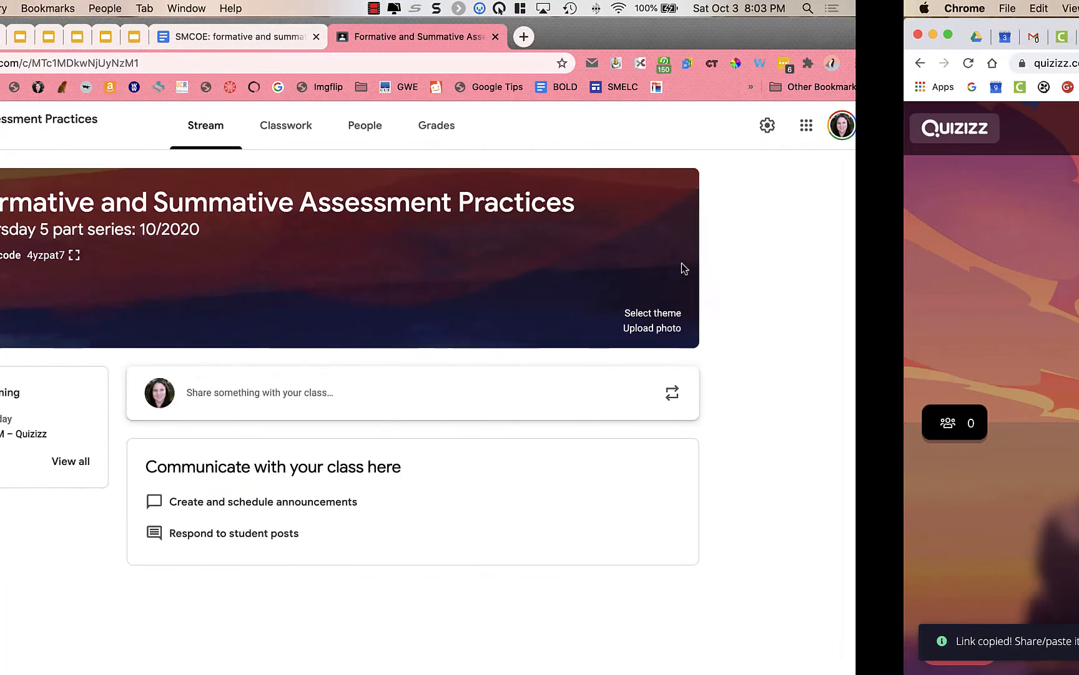
{"action": "key", "text": "super+t"}
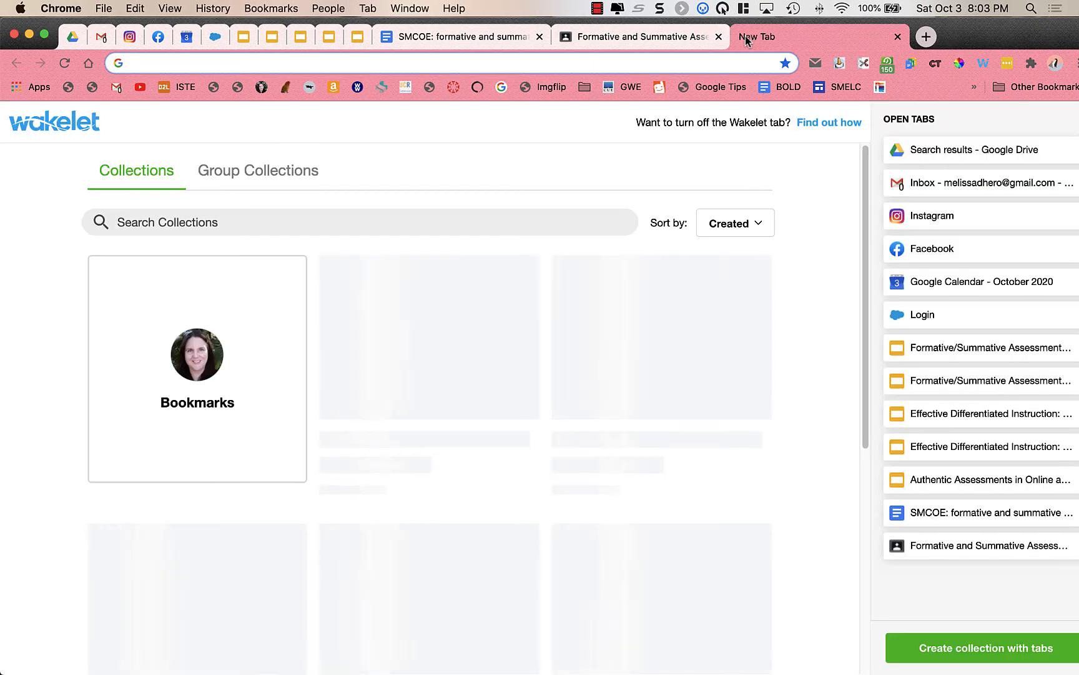
{"action": "key", "text": "super+v"}
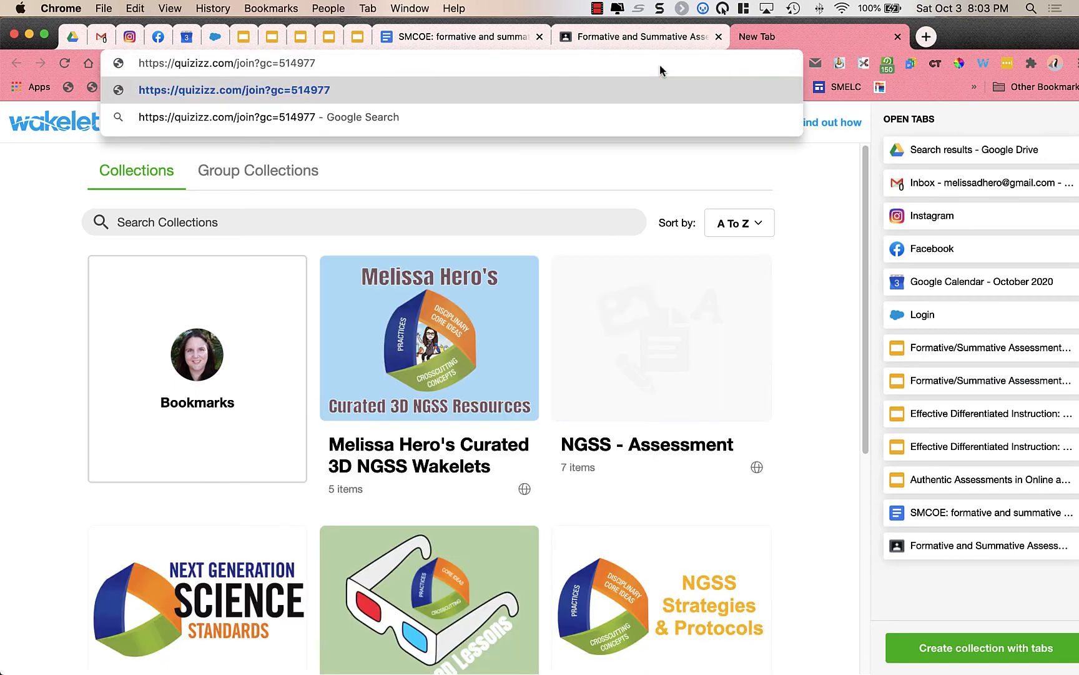
{"action": "key", "text": "Return"}
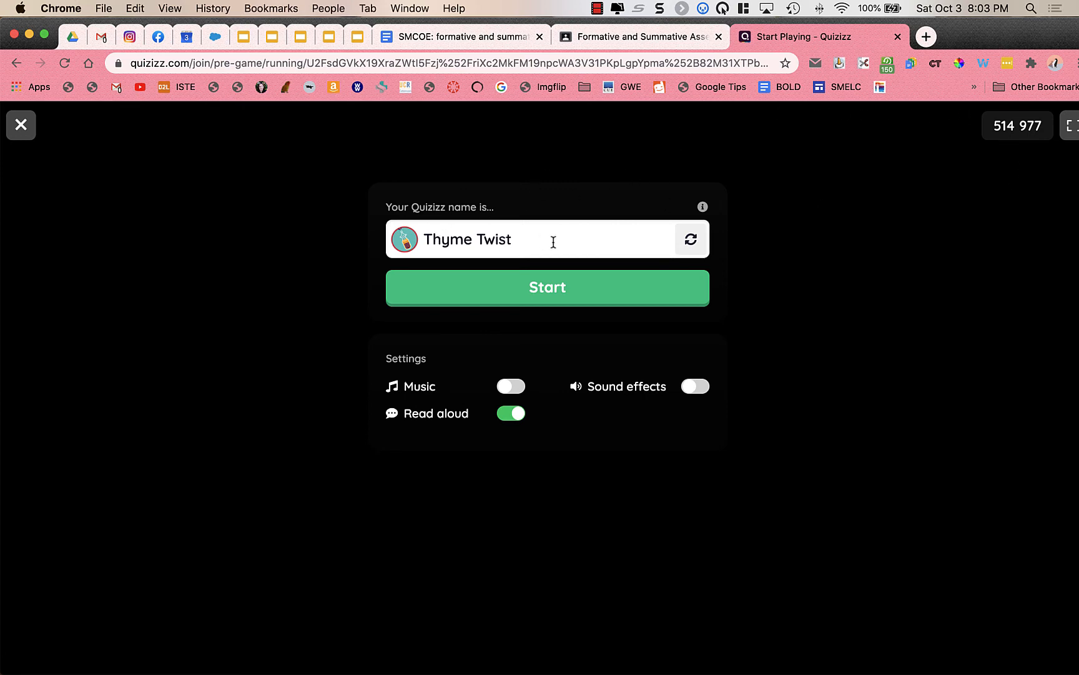
Step: Cycle through the generated player names and join the game as Thyme Twist
{"action": "left_click", "coordinate": [693, 243]}
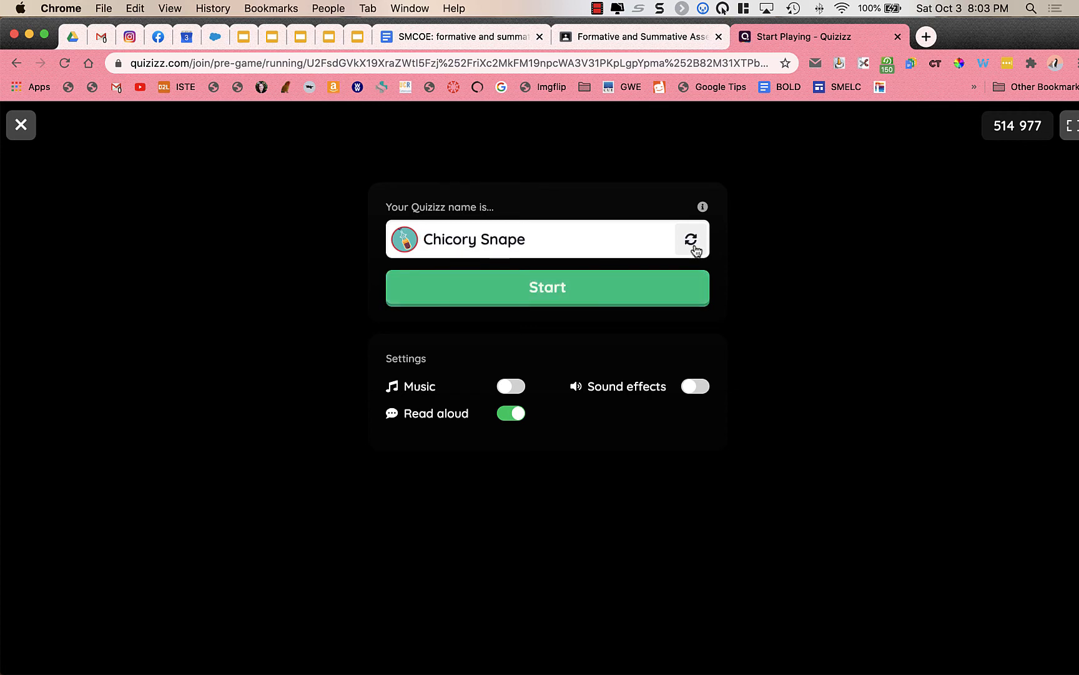
{"action": "left_click", "coordinate": [695, 249]}
{"action": "left_click", "coordinate": [695, 249]}
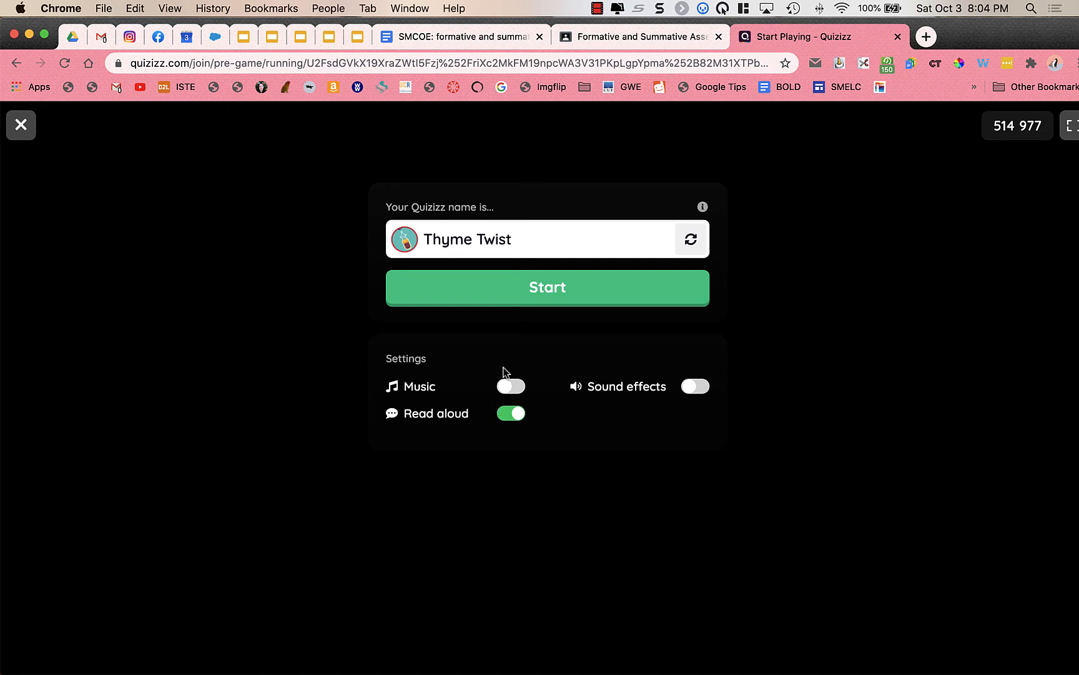
{"action": "left_click", "coordinate": [531, 291]}
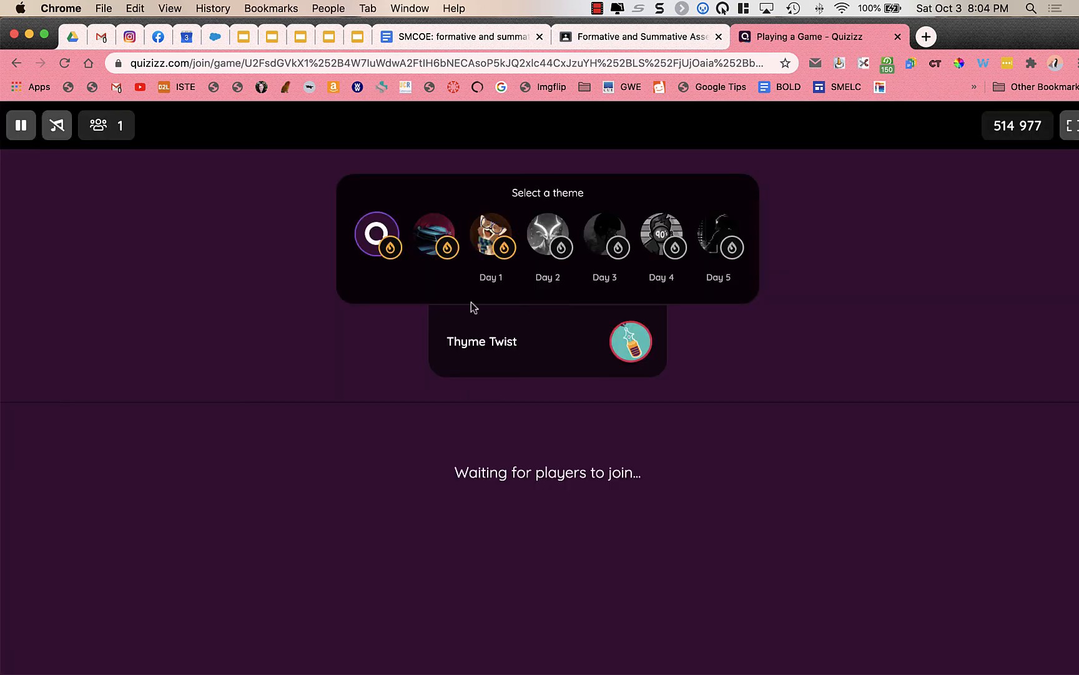
Step: Preview the car theme for the player's game and choose the Dogsville theme
{"action": "left_click", "coordinate": [493, 232]}
{"action": "left_click", "coordinate": [434, 234]}
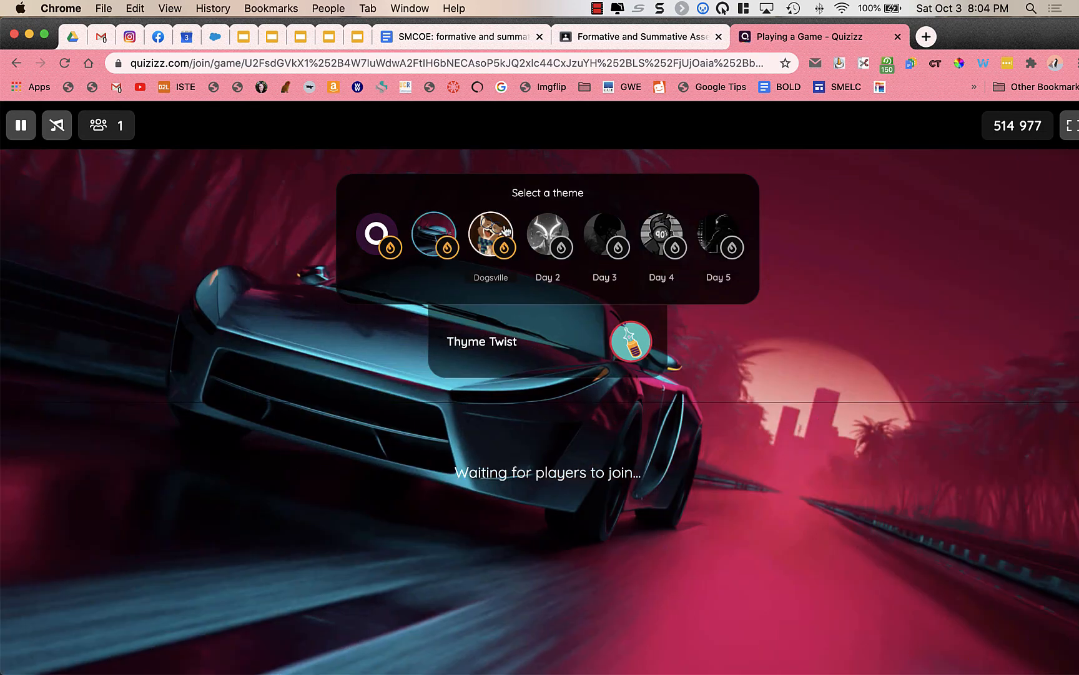
{"action": "left_click", "coordinate": [505, 232]}
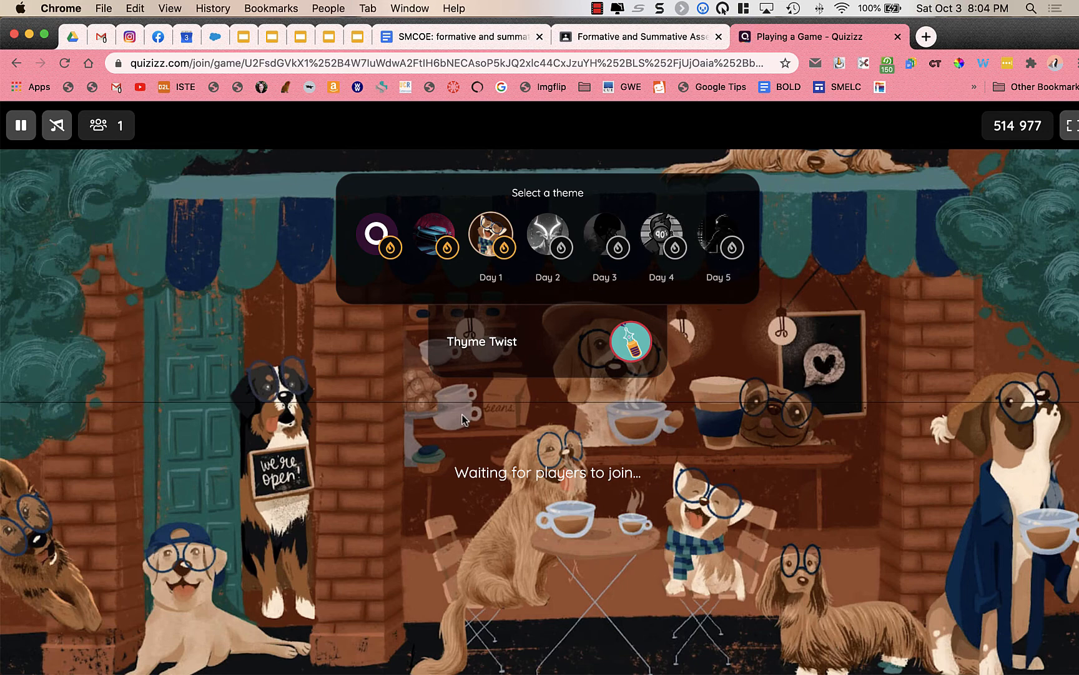
Step: Return to the host's live dashboard and start the quiz for the joined participant
{"action": "key", "text": "ctrl+Right"}
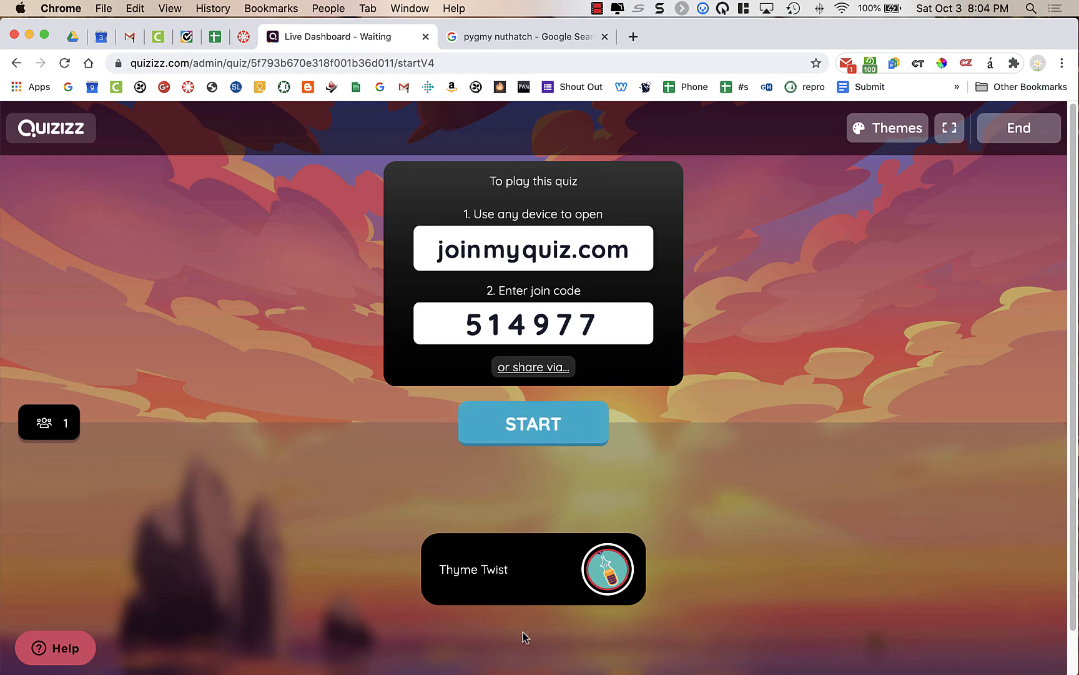
{"action": "mouse_move", "coordinate": [530, 578]}
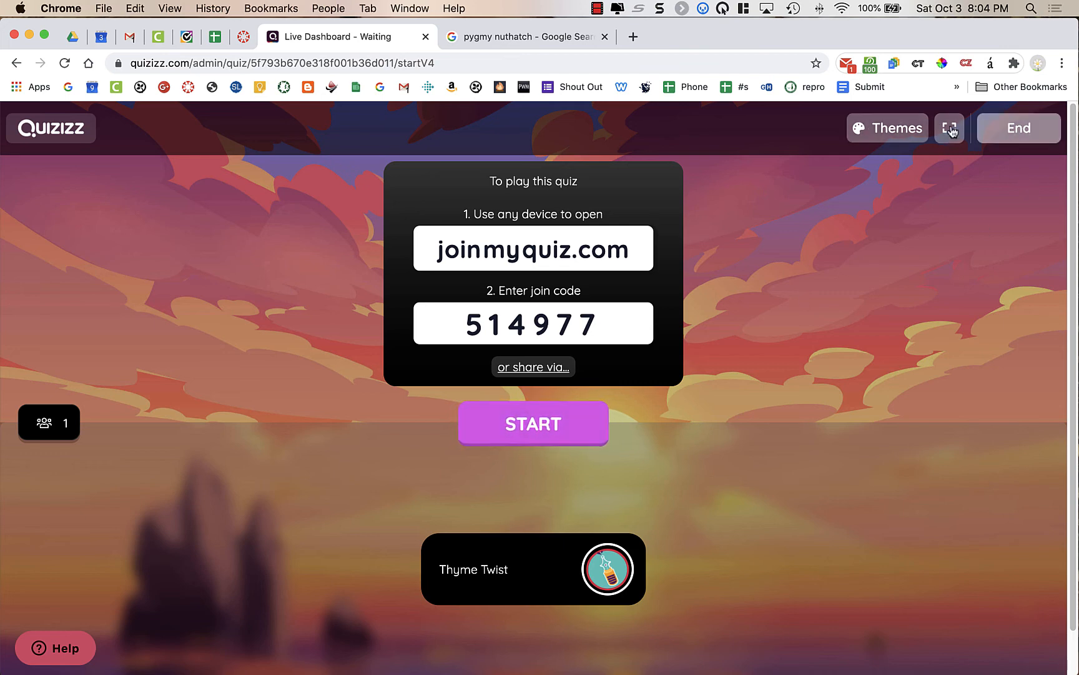
{"action": "left_click", "coordinate": [521, 426]}
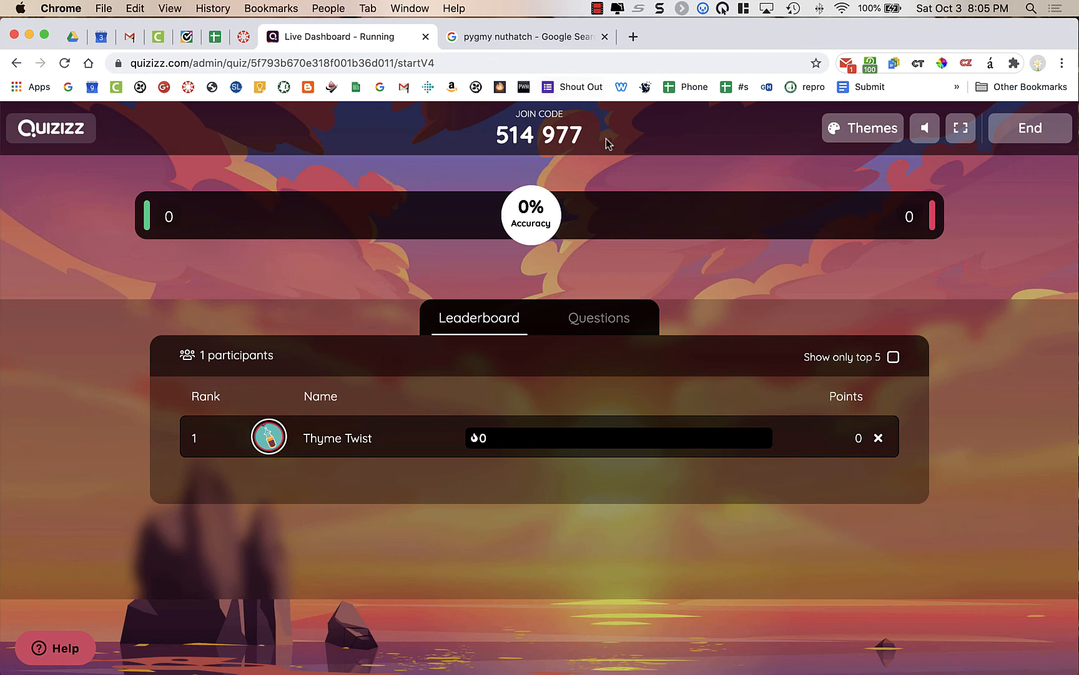
Step: Return to the player's game and answer the reptile-and-bird fossil question with Archaeopteryx
{"action": "key", "text": "ctrl+Left"}
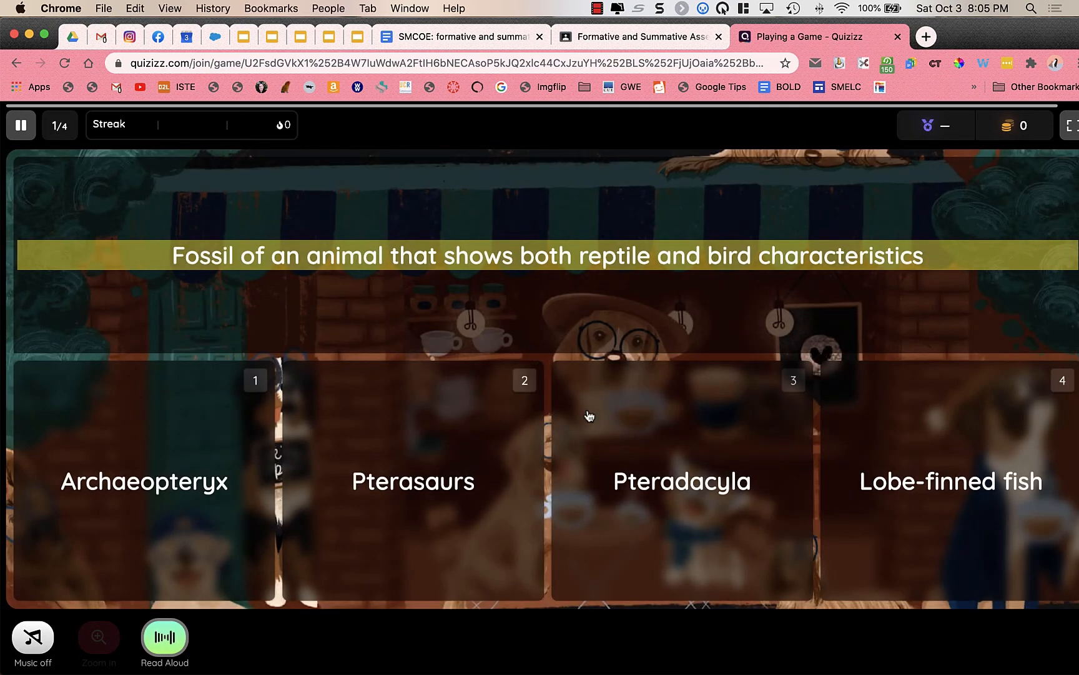
{"action": "left_click", "coordinate": [183, 438]}
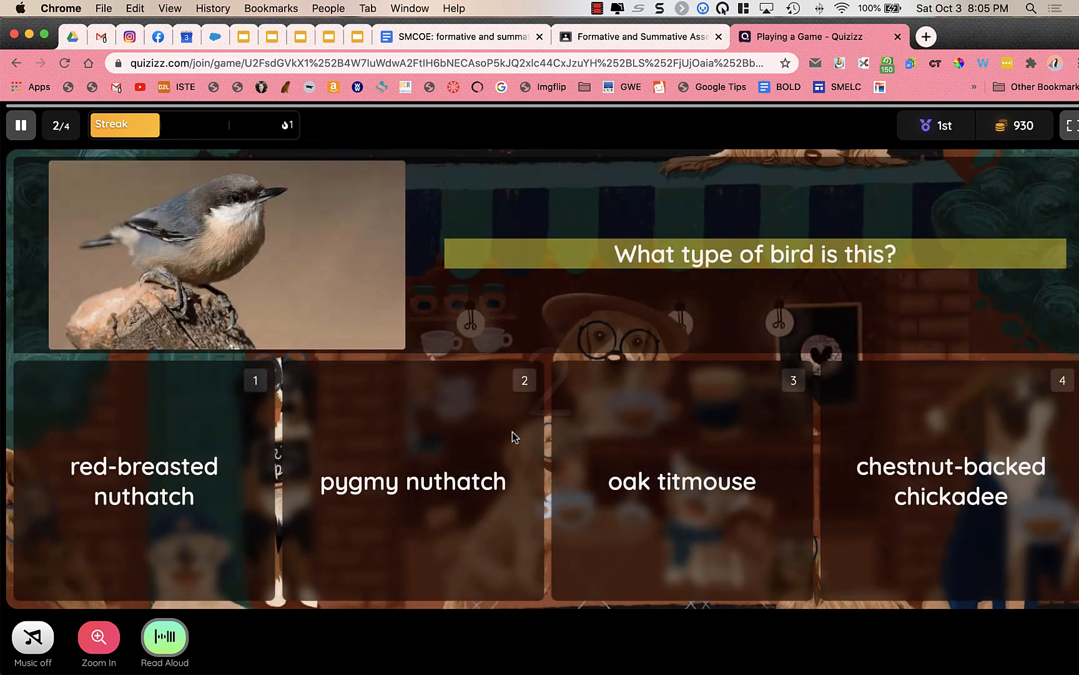
Step: Answer the remaining questions with oak titmouse for the bird type, the feather image for body covering, and preening
{"action": "left_click", "coordinate": [675, 473]}
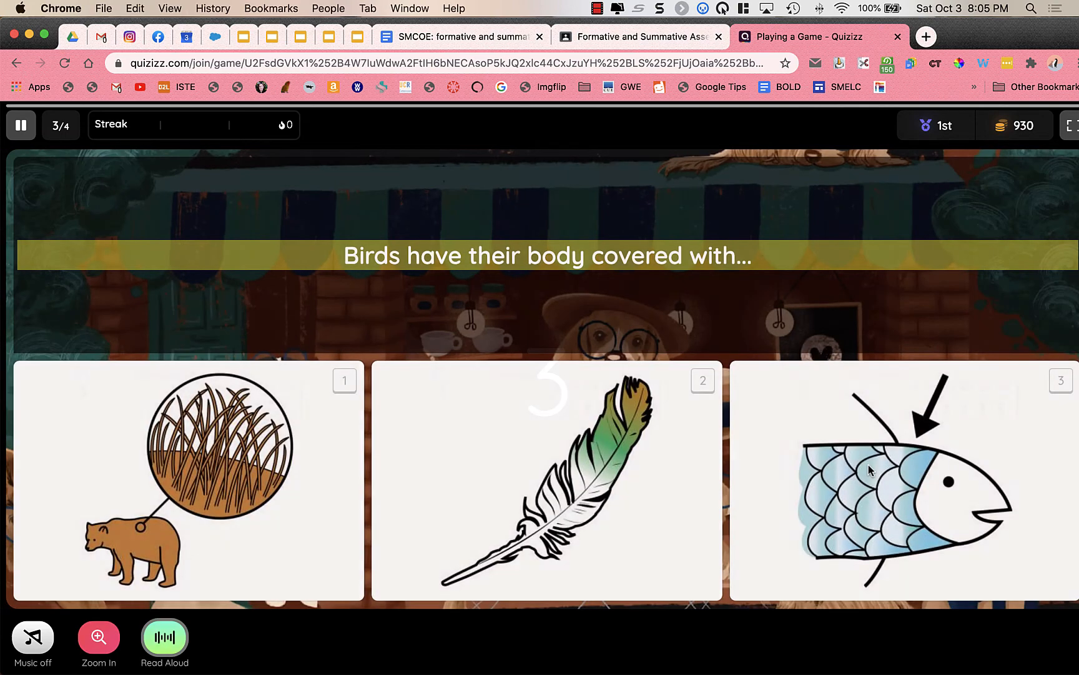
{"action": "left_click", "coordinate": [599, 461]}
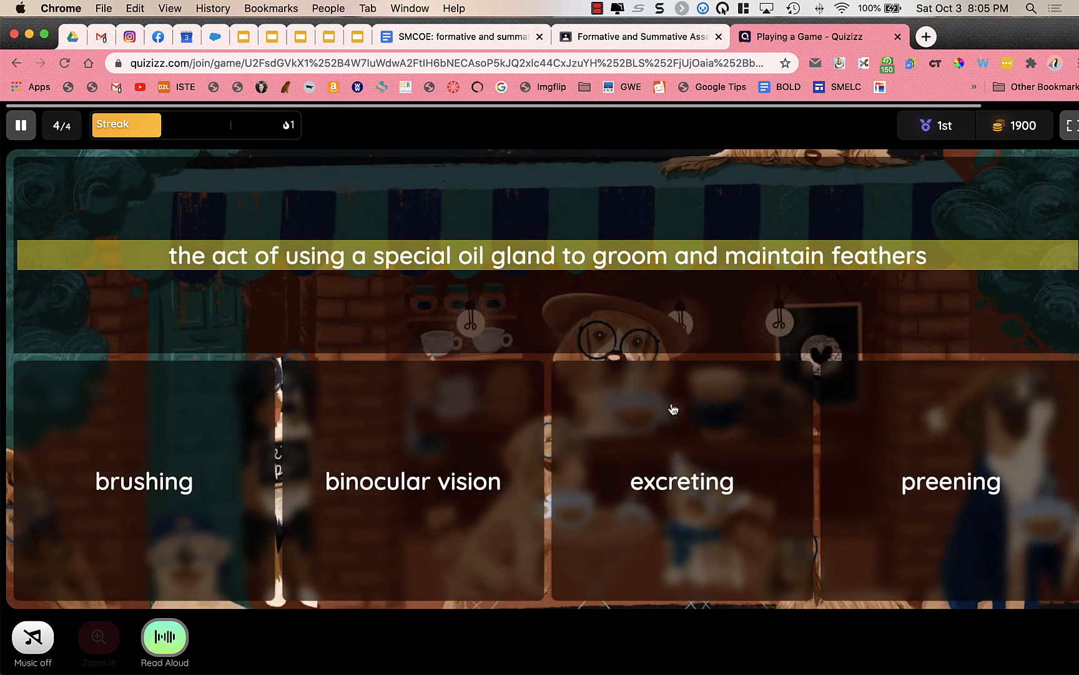
{"action": "left_click", "coordinate": [901, 425]}
Step: On the host's live dashboard, limit the leaderboard to the top 5 and review the results for each question
{"action": "key", "text": "ctrl+Right"}
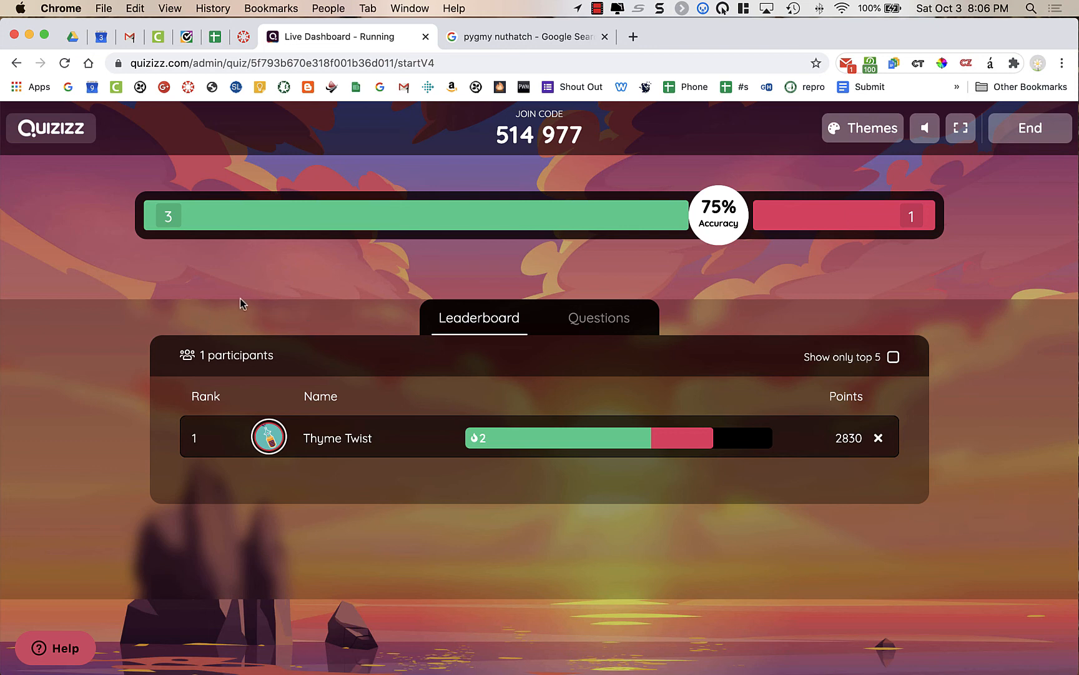
{"action": "left_click", "coordinate": [893, 358]}
{"action": "left_click", "coordinate": [623, 321]}
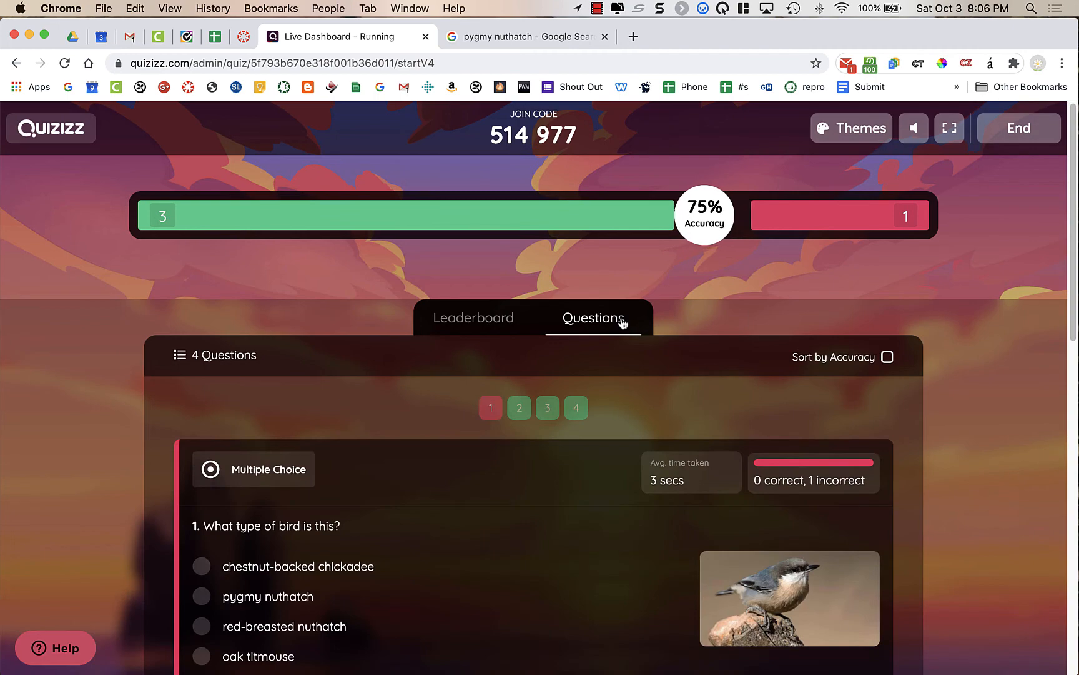
{"action": "scroll", "coordinate": [578, 425], "scroll_direction": "down", "scroll_amount": 5}
{"action": "scroll", "coordinate": [573, 441], "scroll_direction": "down", "scroll_amount": 8}
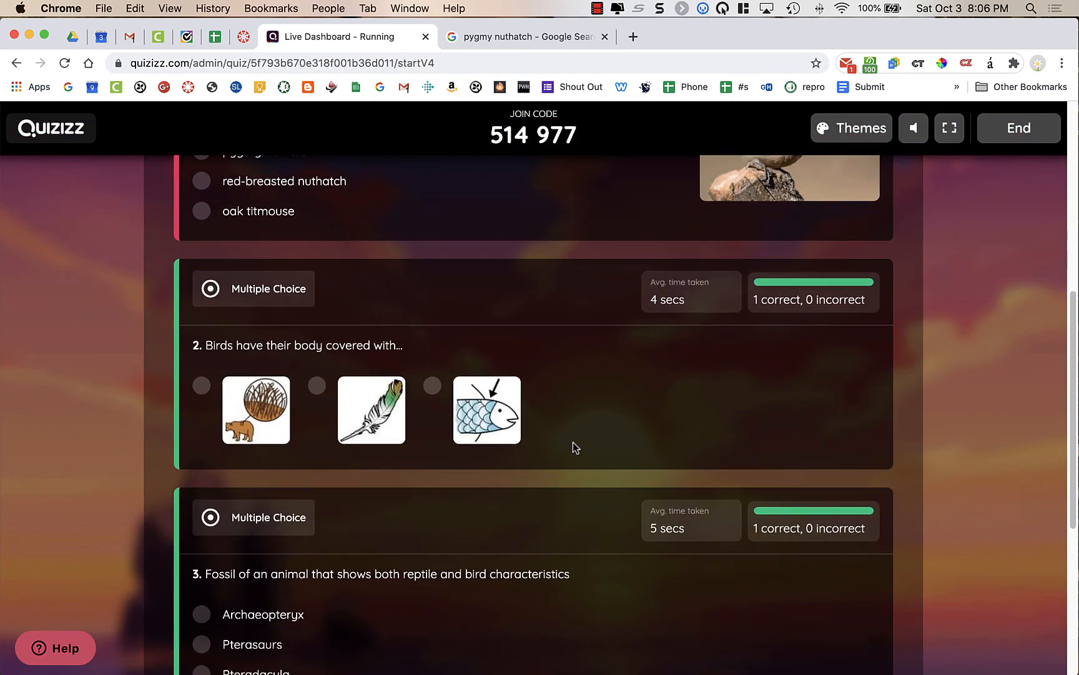
{"action": "scroll", "coordinate": [573, 441], "scroll_direction": "up", "scroll_amount": 12}
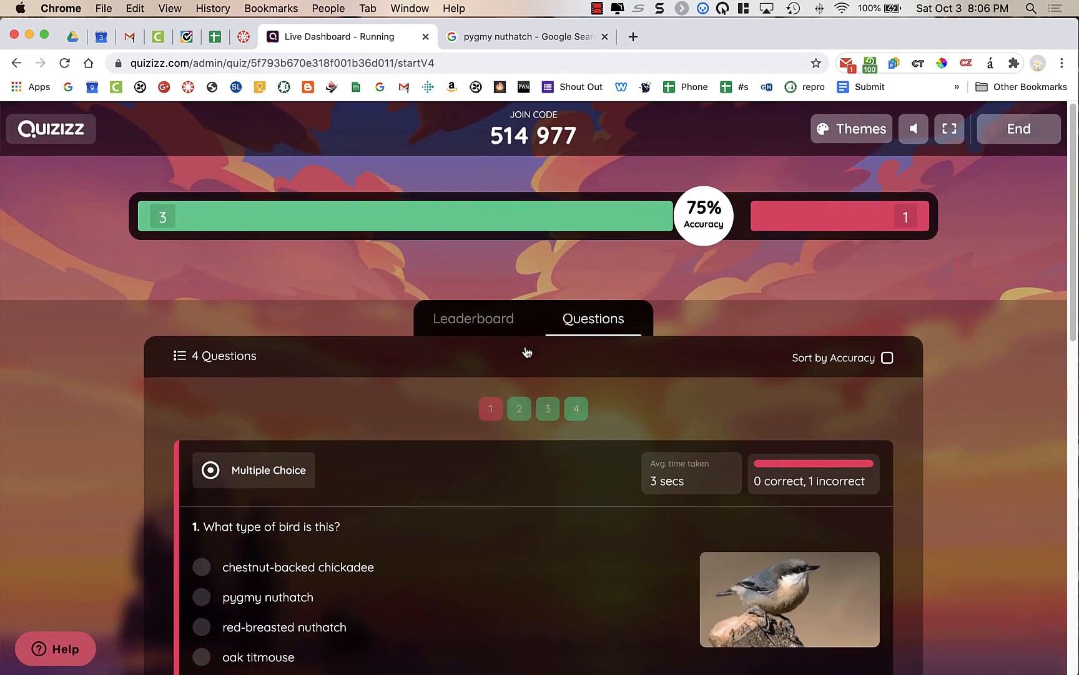
{"action": "left_click", "coordinate": [488, 320]}
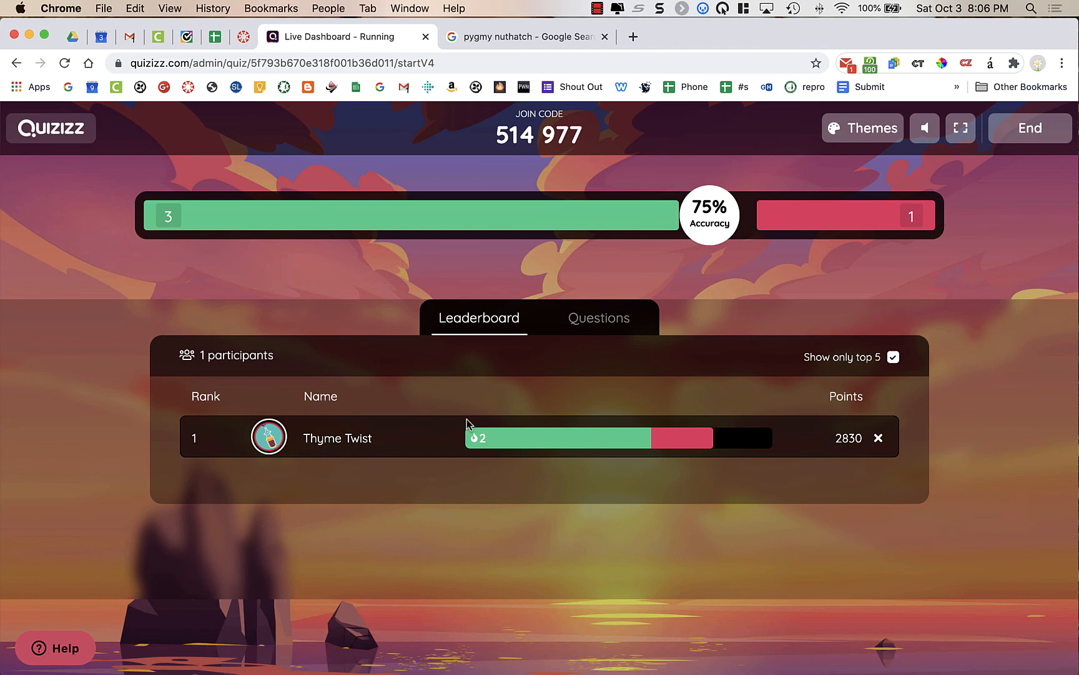
Step: Return to the player's game and answer the repeated bird identification question with pygmy nuthatch
{"action": "key", "text": "ctrl+Left"}
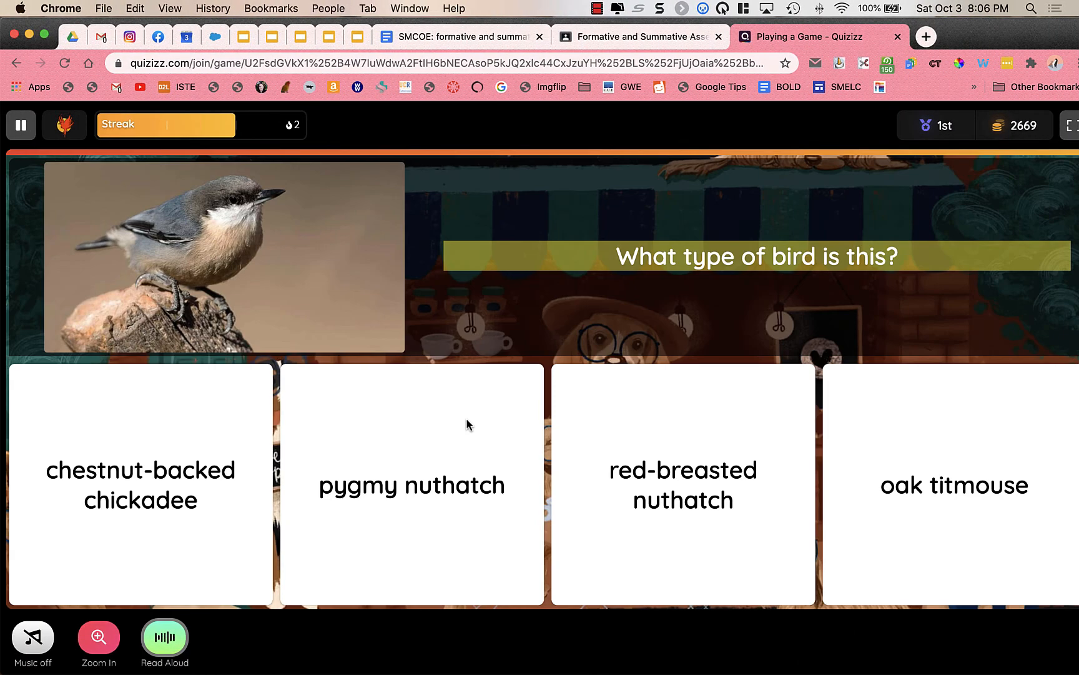
{"action": "left_click", "coordinate": [404, 459]}
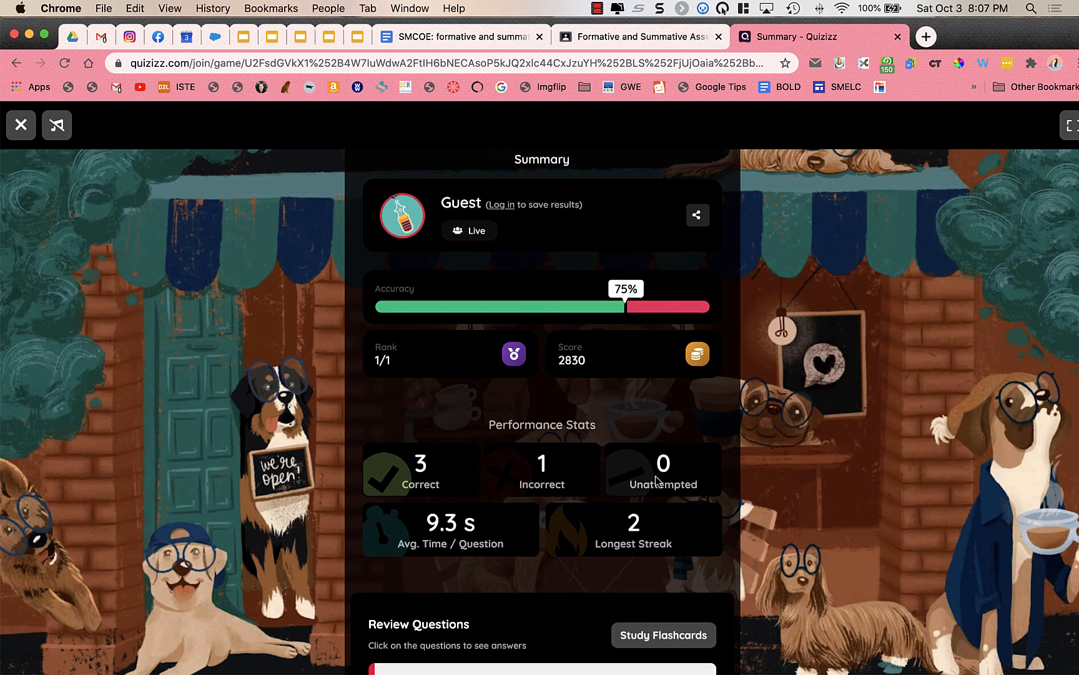
Step: Examine the player's performance summary and question list, viewing the answer details of the bird identification question
{"action": "scroll", "coordinate": [655, 478], "scroll_direction": "down", "scroll_amount": 2}
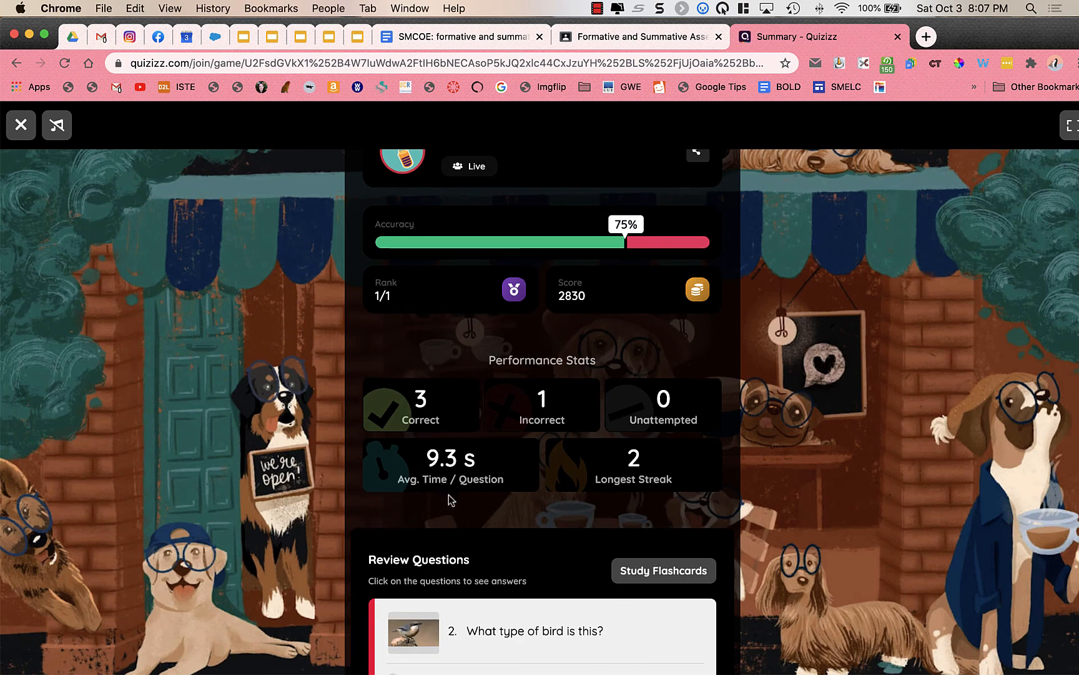
{"action": "scroll", "coordinate": [682, 452], "scroll_direction": "down", "scroll_amount": 10}
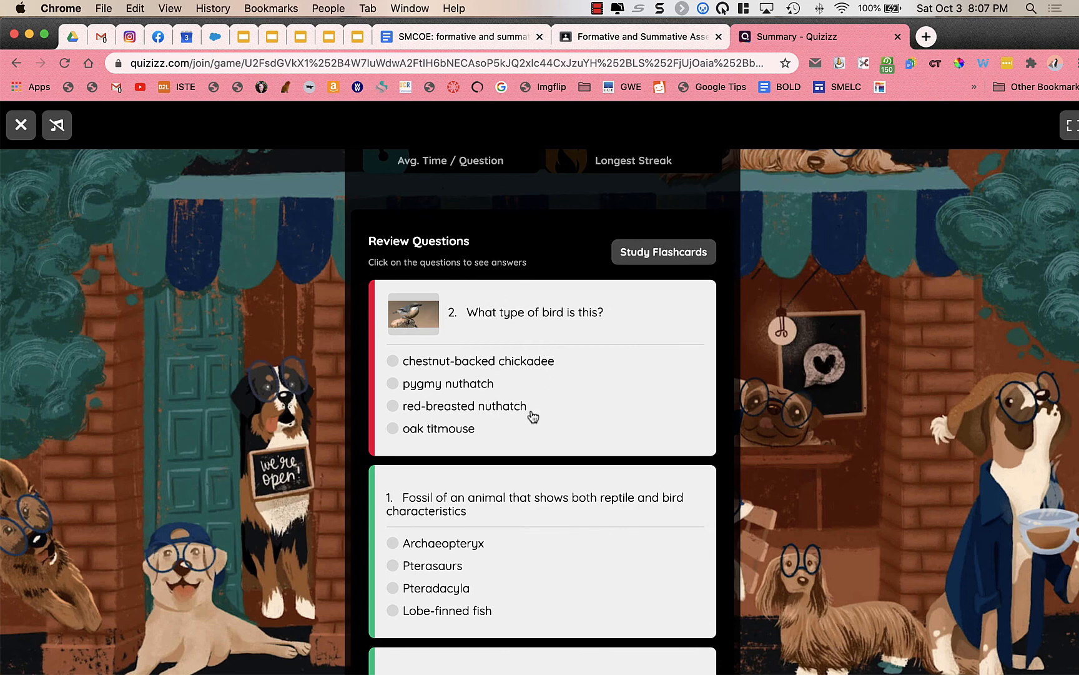
{"action": "scroll", "coordinate": [521, 499], "scroll_direction": "down", "scroll_amount": 3}
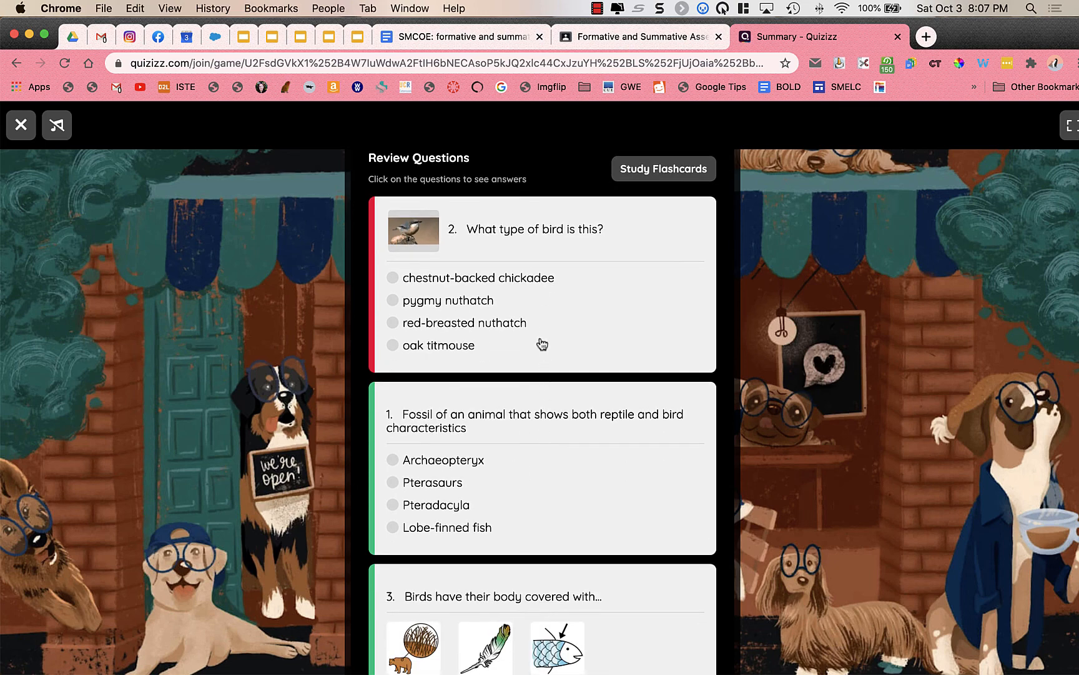
{"action": "left_click", "coordinate": [535, 322]}
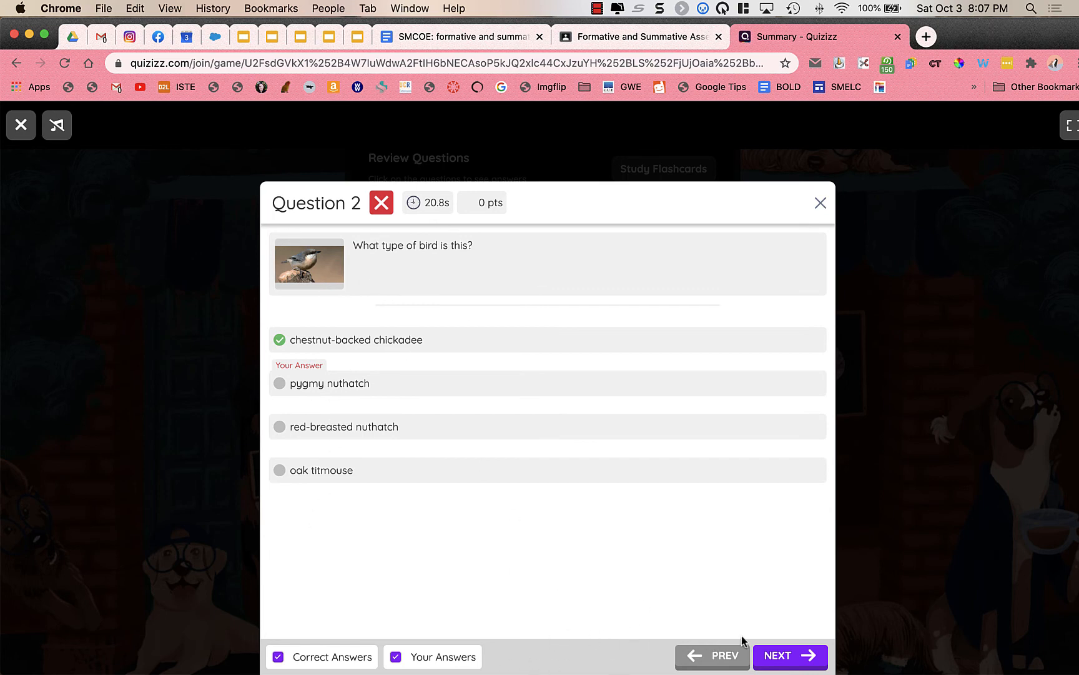
{"action": "left_click", "coordinate": [822, 204]}
{"action": "scroll", "coordinate": [600, 521], "scroll_direction": "down", "scroll_amount": 4}
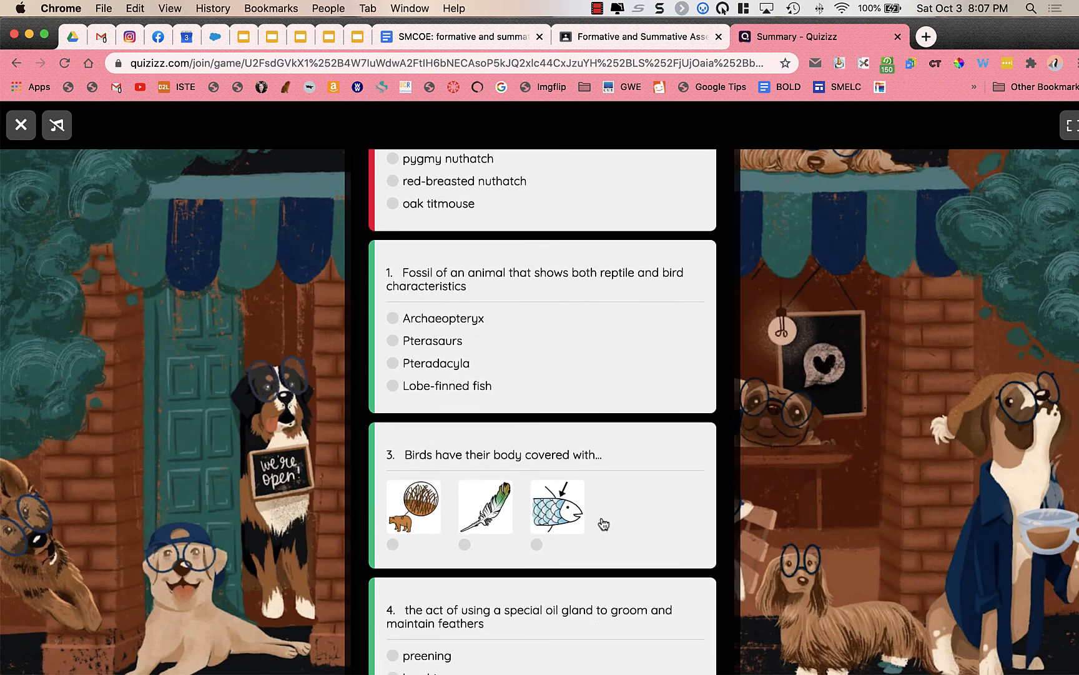
{"action": "scroll", "coordinate": [603, 523], "scroll_direction": "down", "scroll_amount": 2}
{"action": "scroll", "coordinate": [603, 523], "scroll_direction": "up", "scroll_amount": 5}
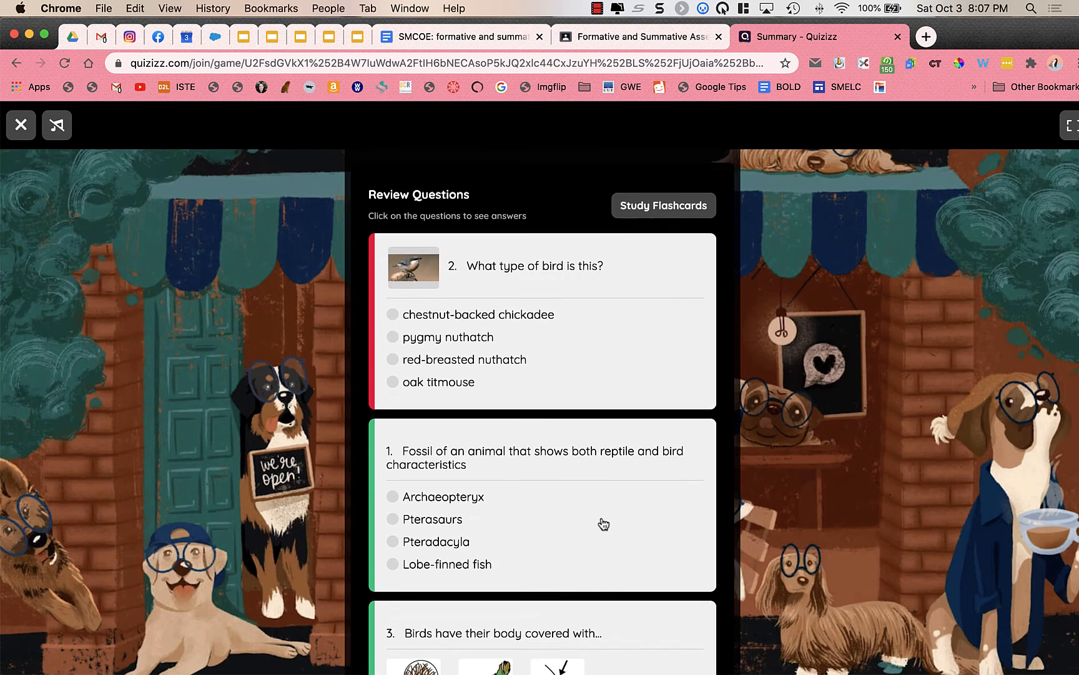
{"action": "scroll", "coordinate": [601, 522], "scroll_direction": "up", "scroll_amount": 4}
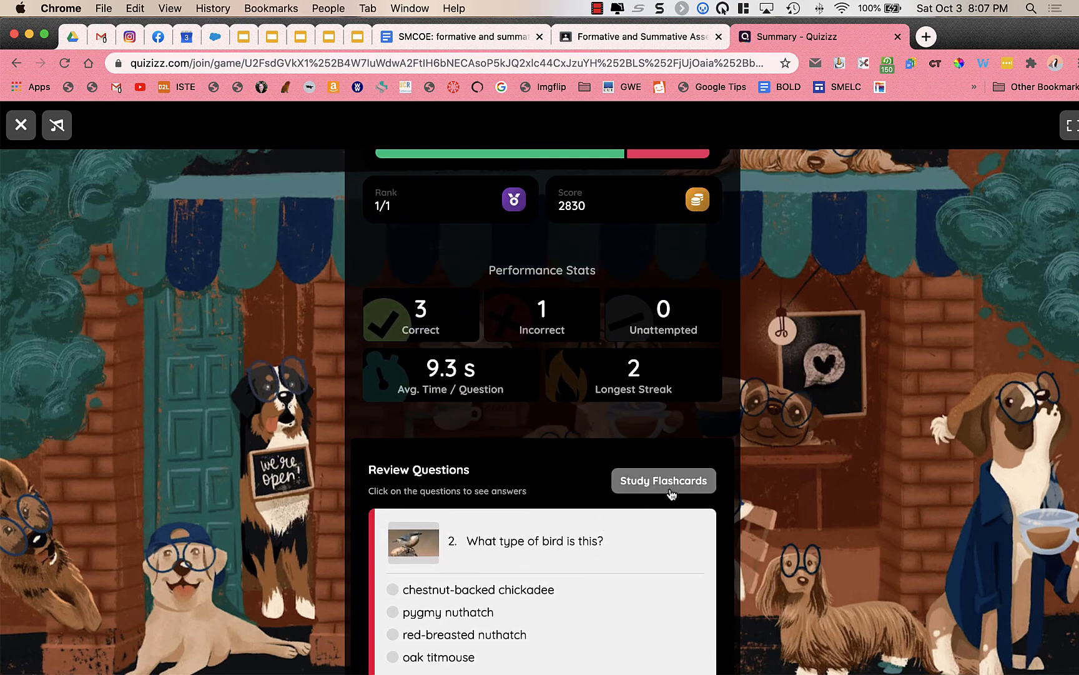
Step: Start the Birds study flashcards, marking the Archaeopteryx card as Got it and the chestnut-backed chickadee card as Needs Review
{"action": "left_click", "coordinate": [669, 486]}
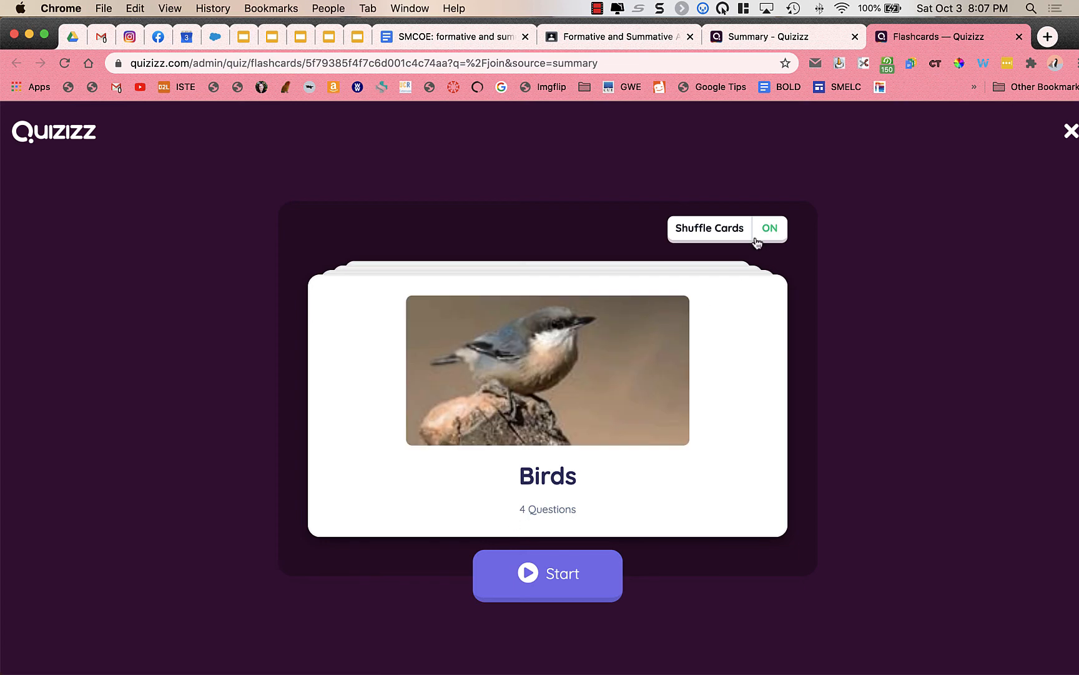
{"action": "left_click", "coordinate": [552, 595]}
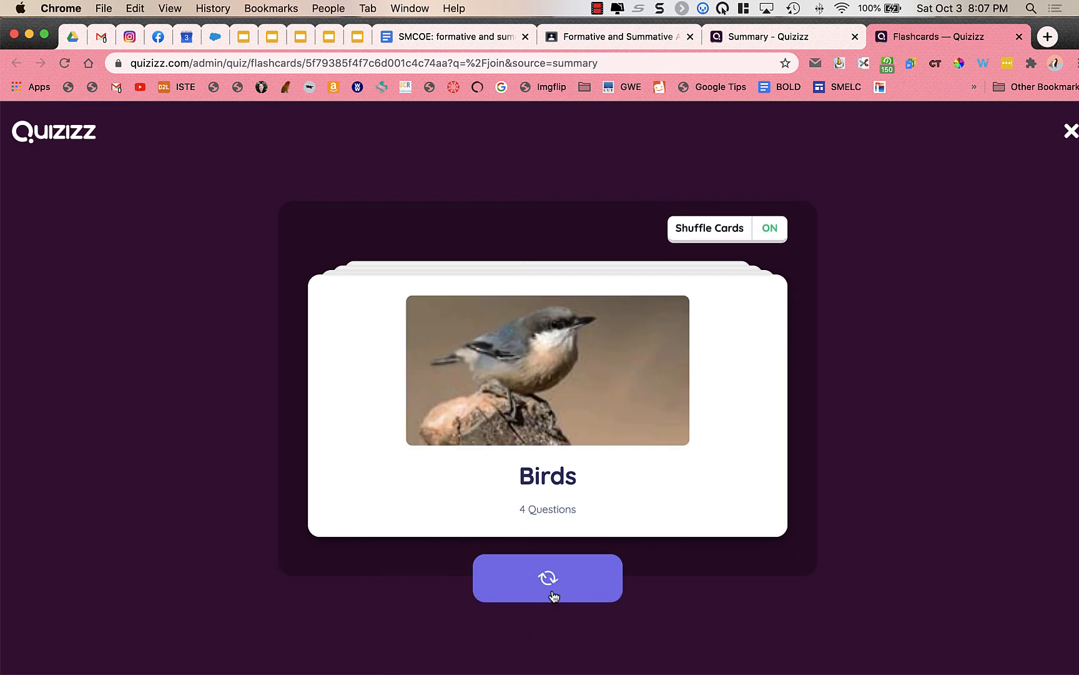
{"action": "left_click", "coordinate": [576, 470]}
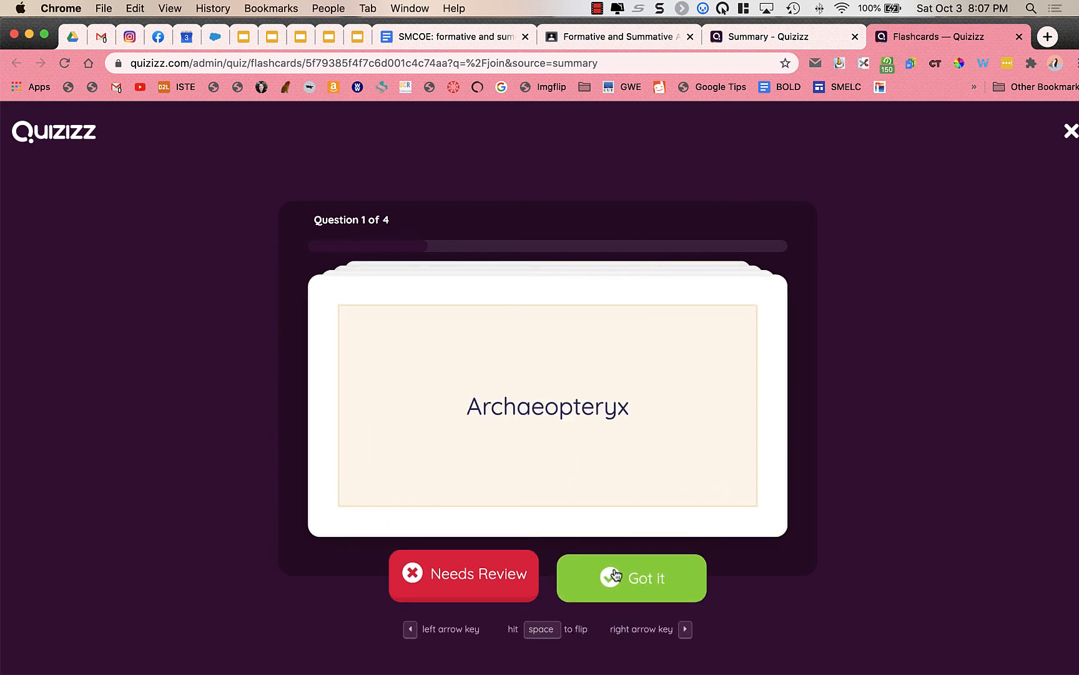
{"action": "left_click", "coordinate": [613, 573]}
{"action": "left_click", "coordinate": [588, 462]}
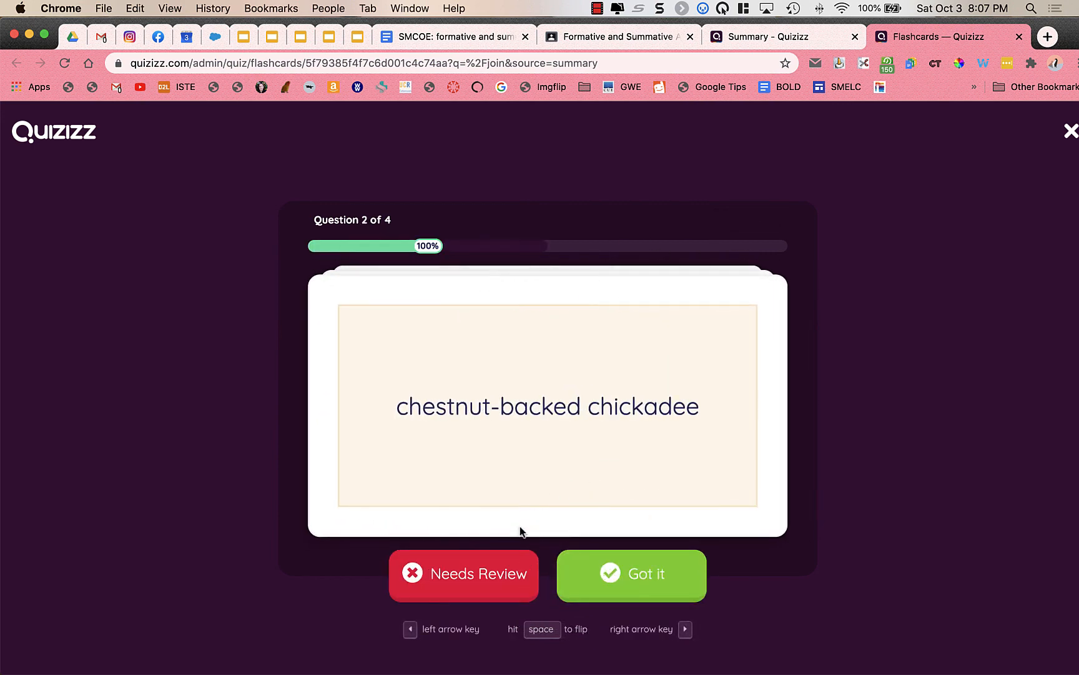
{"action": "left_click", "coordinate": [469, 580]}
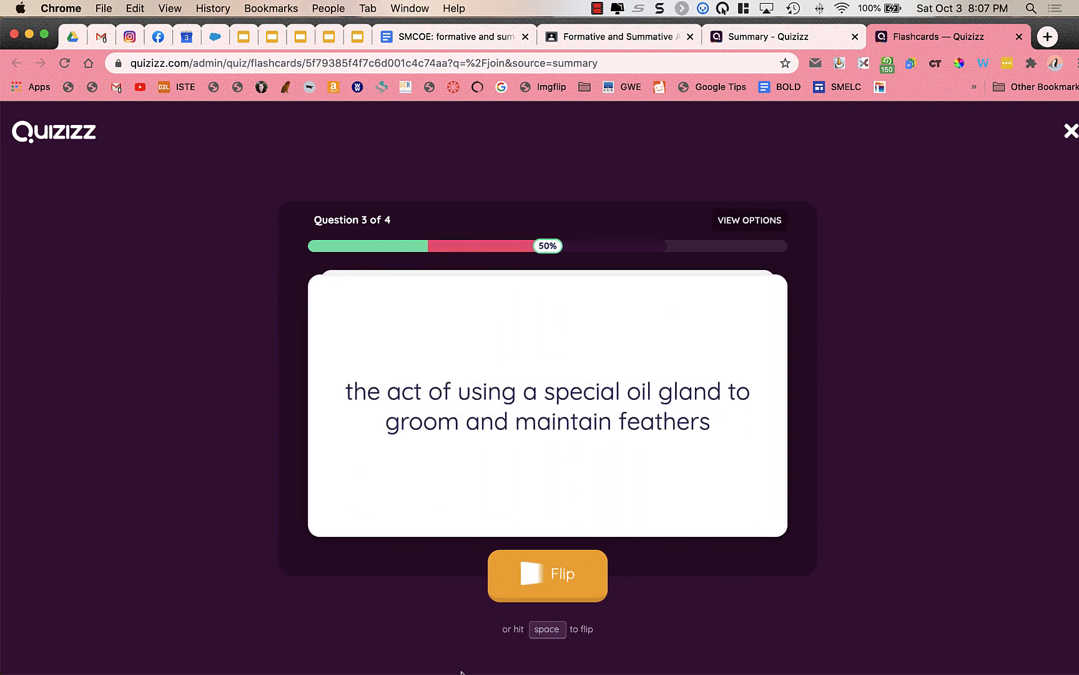
Step: View the answer options on the last two flashcards, mark the preening card as Got it, and reveal the body-covering answer
{"action": "left_click", "coordinate": [775, 220]}
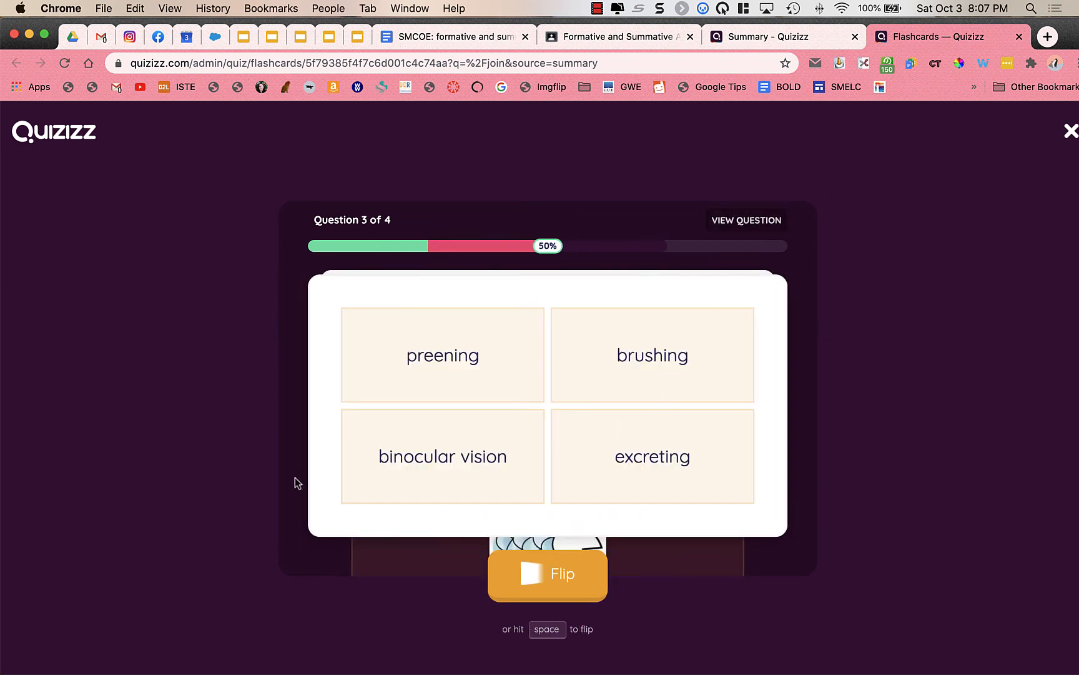
{"action": "left_click", "coordinate": [571, 566]}
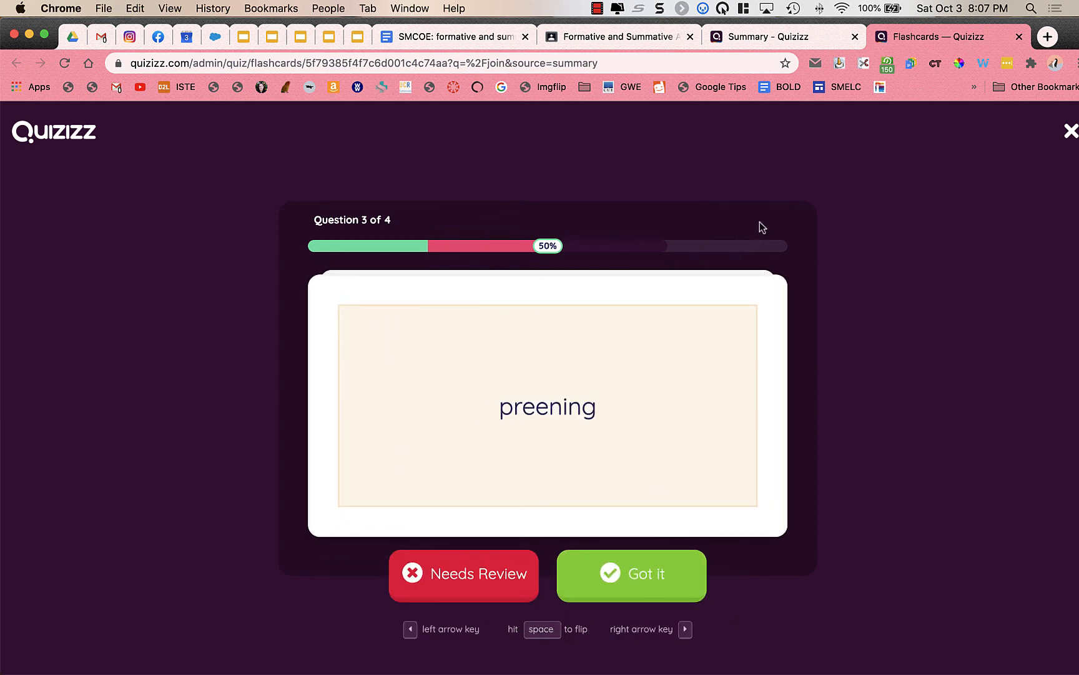
{"action": "left_click", "coordinate": [588, 580]}
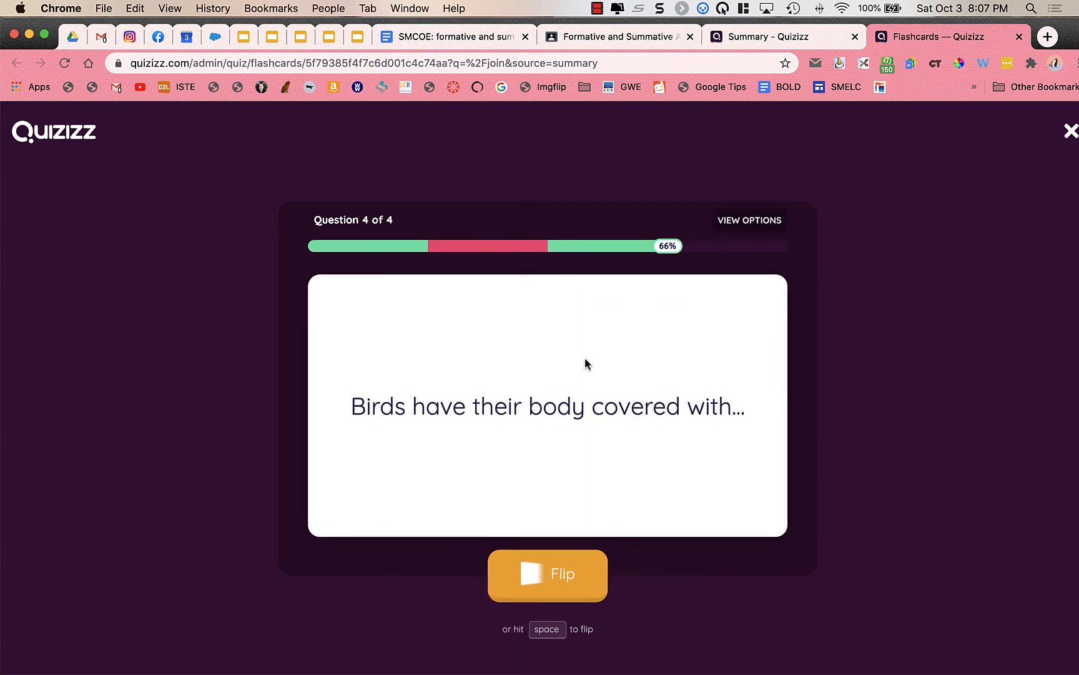
{"action": "left_click", "coordinate": [784, 220]}
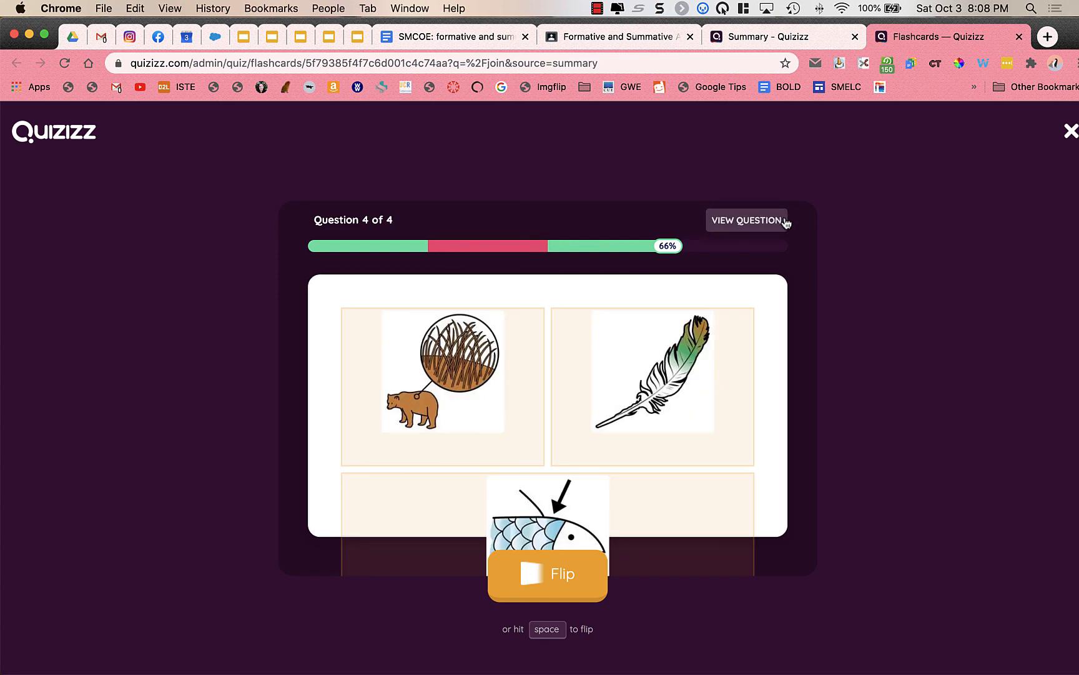
{"action": "left_click", "coordinate": [680, 344]}
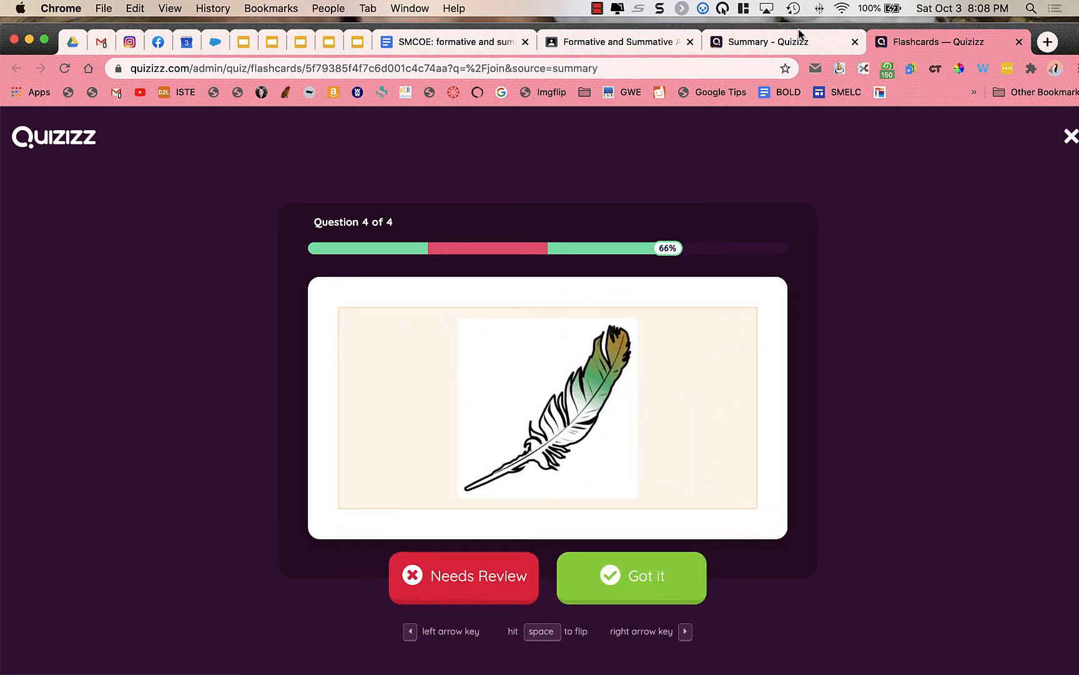
Step: Return to the host's dashboard summary and inspect Thyme Twist's individual answers in the participant overview
{"action": "left_click", "coordinate": [802, 37]}
{"action": "key", "text": "ctrl+Right"}
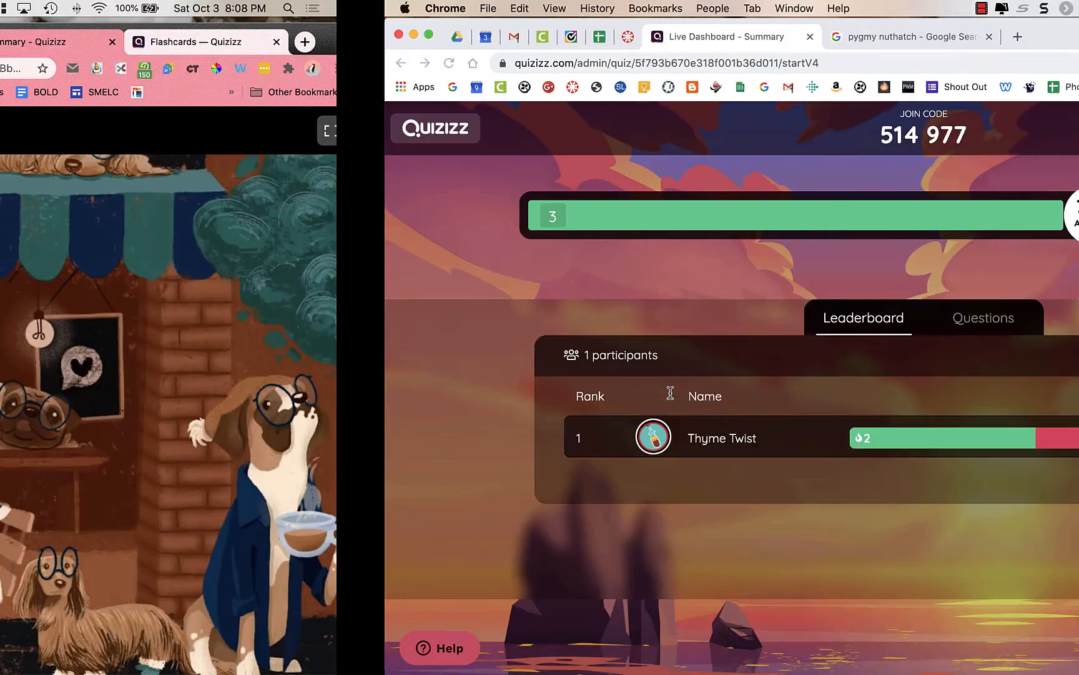
{"action": "mouse_move", "coordinate": [455, 554]}
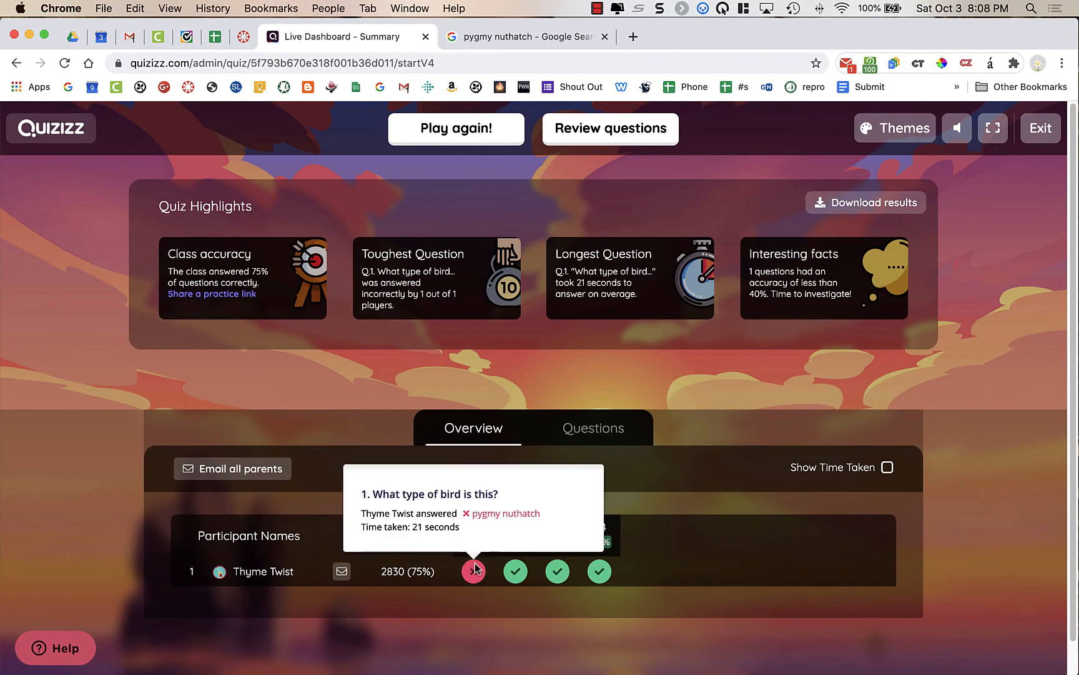
{"action": "mouse_move", "coordinate": [557, 576]}
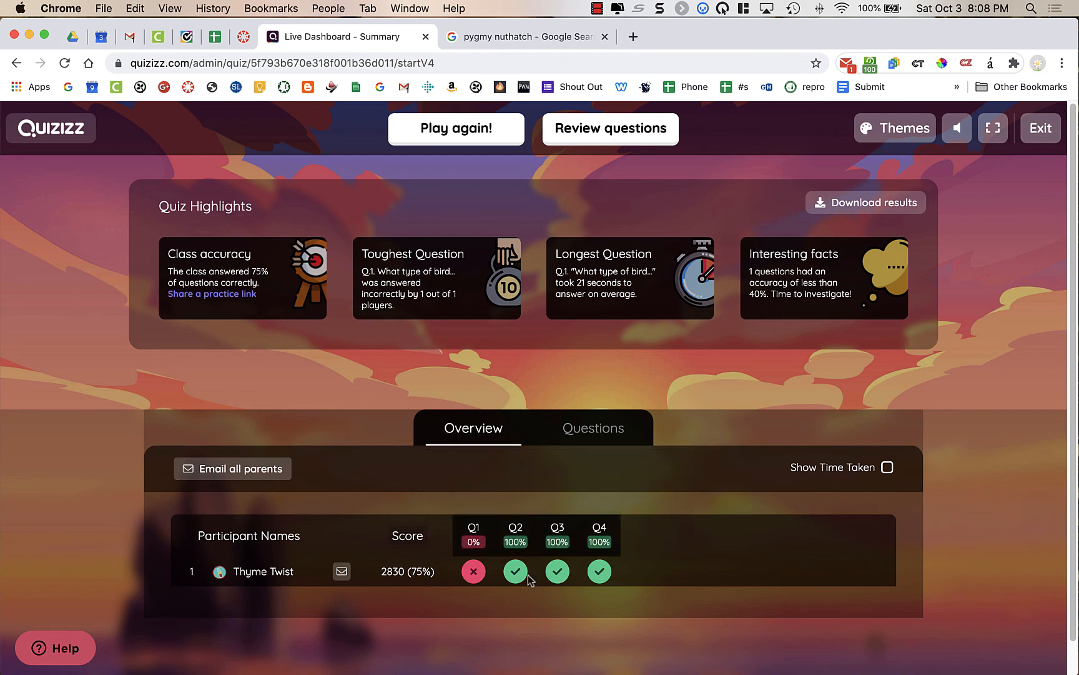
{"action": "mouse_move", "coordinate": [473, 578]}
Step: Examine the final accuracy and average answer time for each question on the host's summary
{"action": "left_click", "coordinate": [589, 432]}
{"action": "scroll", "coordinate": [580, 493], "scroll_direction": "down", "scroll_amount": 2}
{"action": "scroll", "coordinate": [581, 499], "scroll_direction": "down", "scroll_amount": 7}
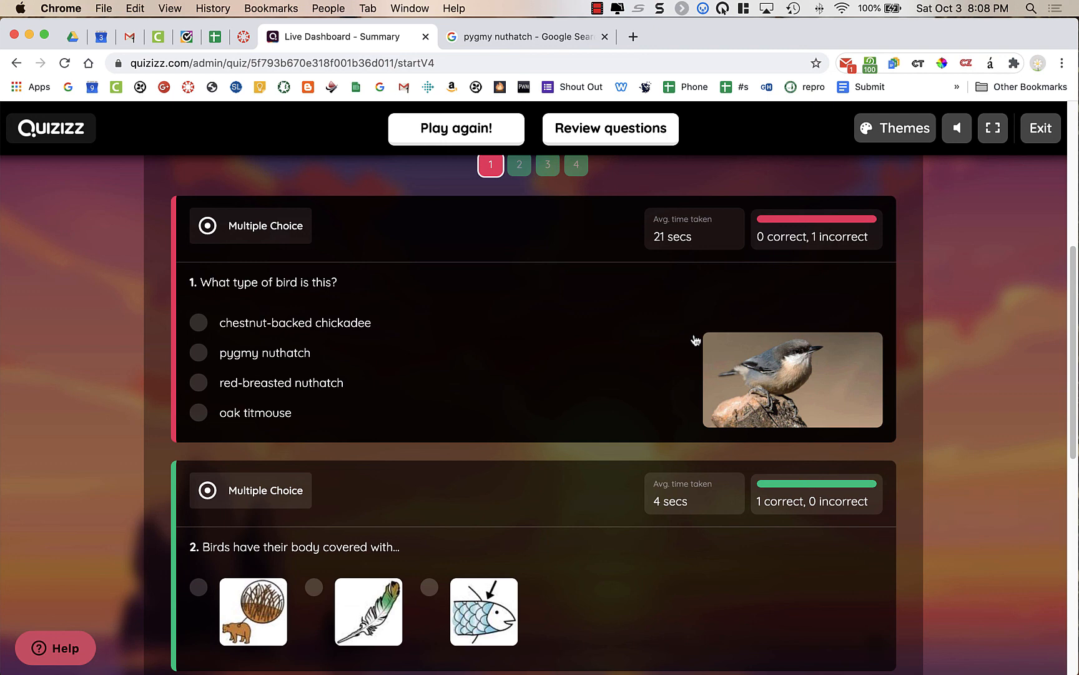
{"action": "scroll", "coordinate": [618, 405], "scroll_direction": "down", "scroll_amount": 5}
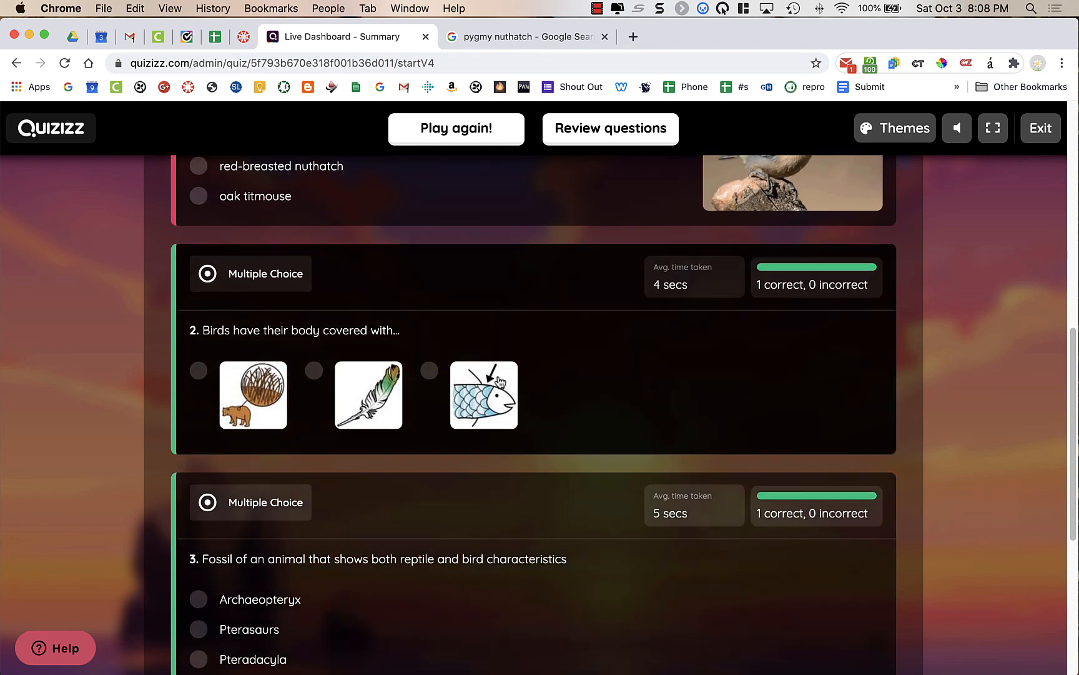
Step: View the response details of the body-covering question, toggle its answers' visibility, and return to the quiz highlights
{"action": "left_click", "coordinate": [497, 379]}
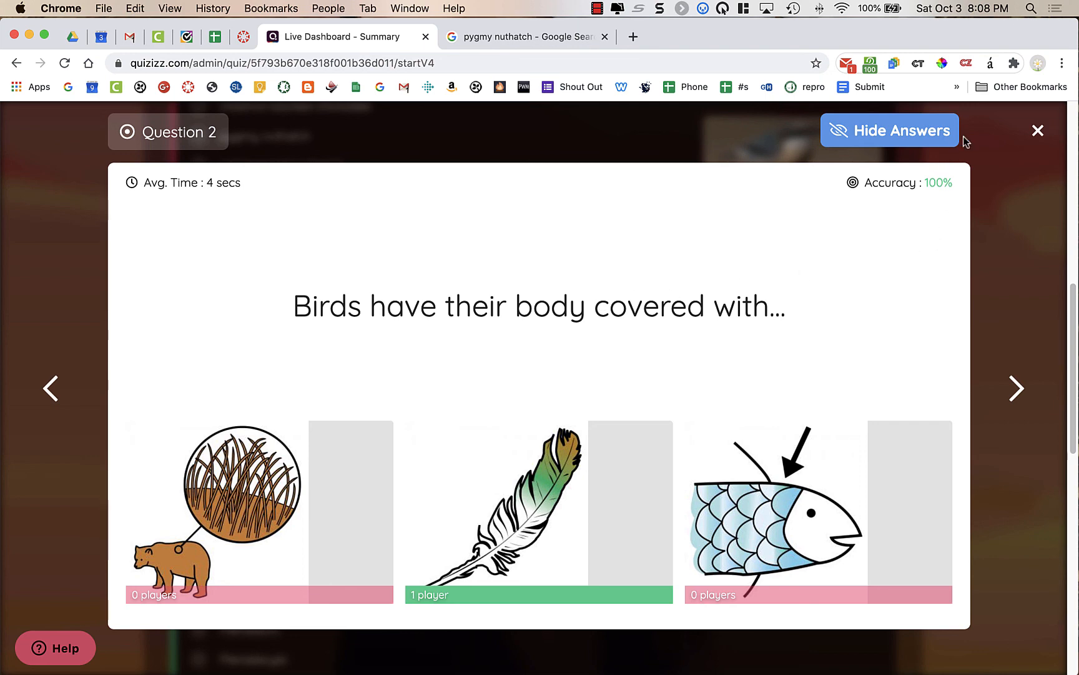
{"action": "left_click", "coordinate": [915, 130]}
{"action": "left_click", "coordinate": [916, 130]}
{"action": "left_click", "coordinate": [1037, 130]}
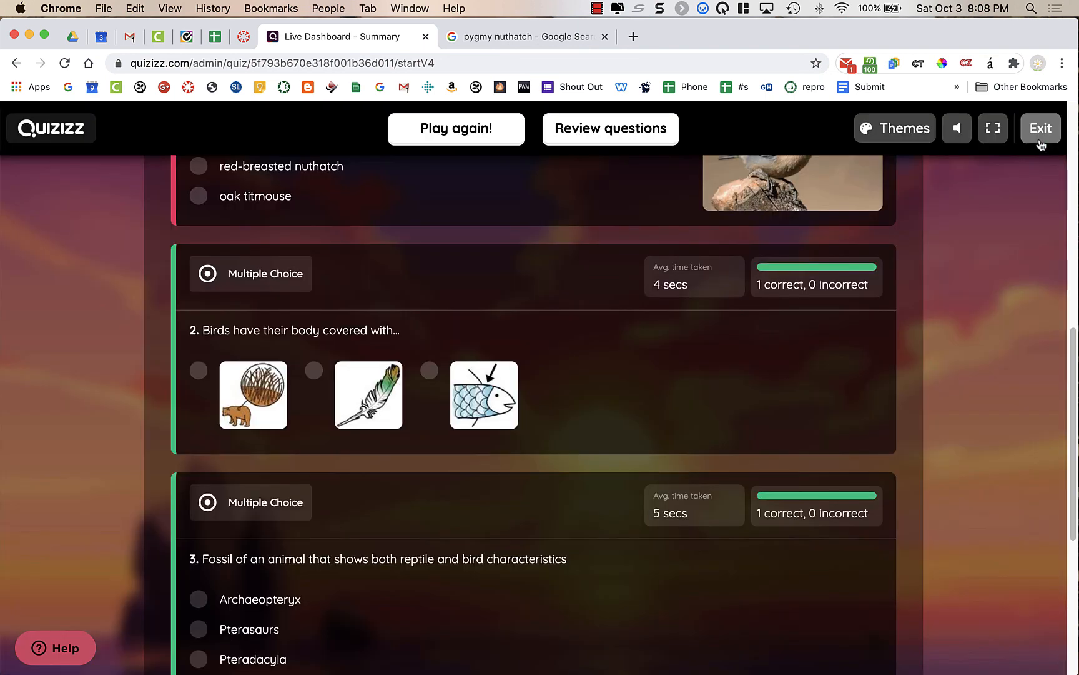
{"action": "scroll", "coordinate": [542, 405], "scroll_direction": "down", "scroll_amount": 3}
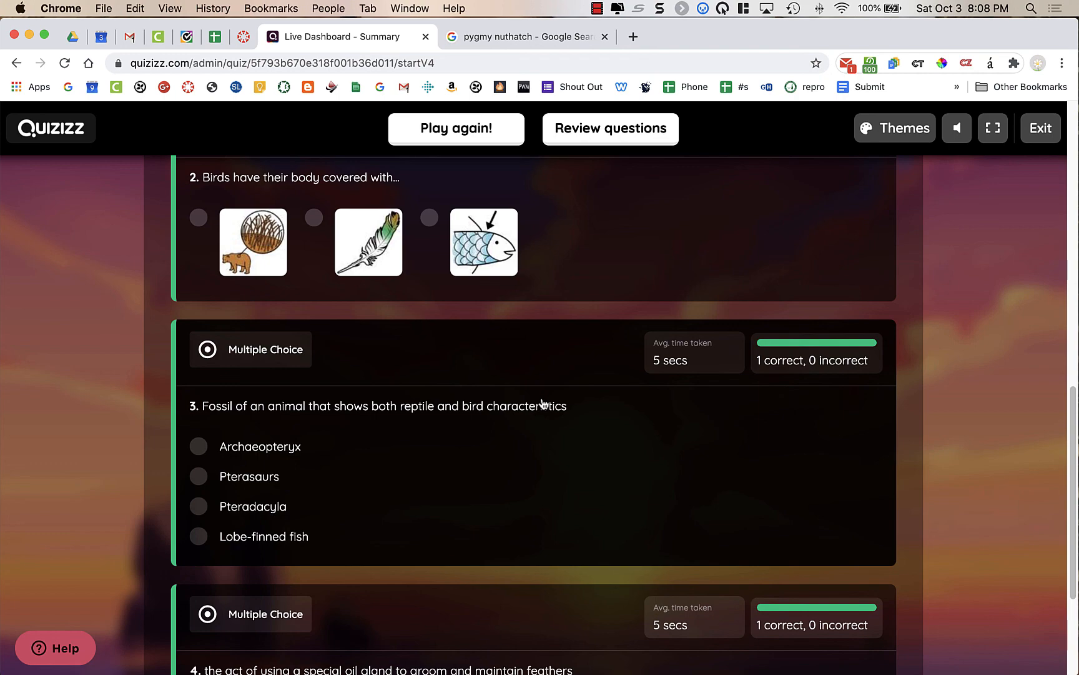
{"action": "scroll", "coordinate": [357, 525], "scroll_direction": "up", "scroll_amount": 15}
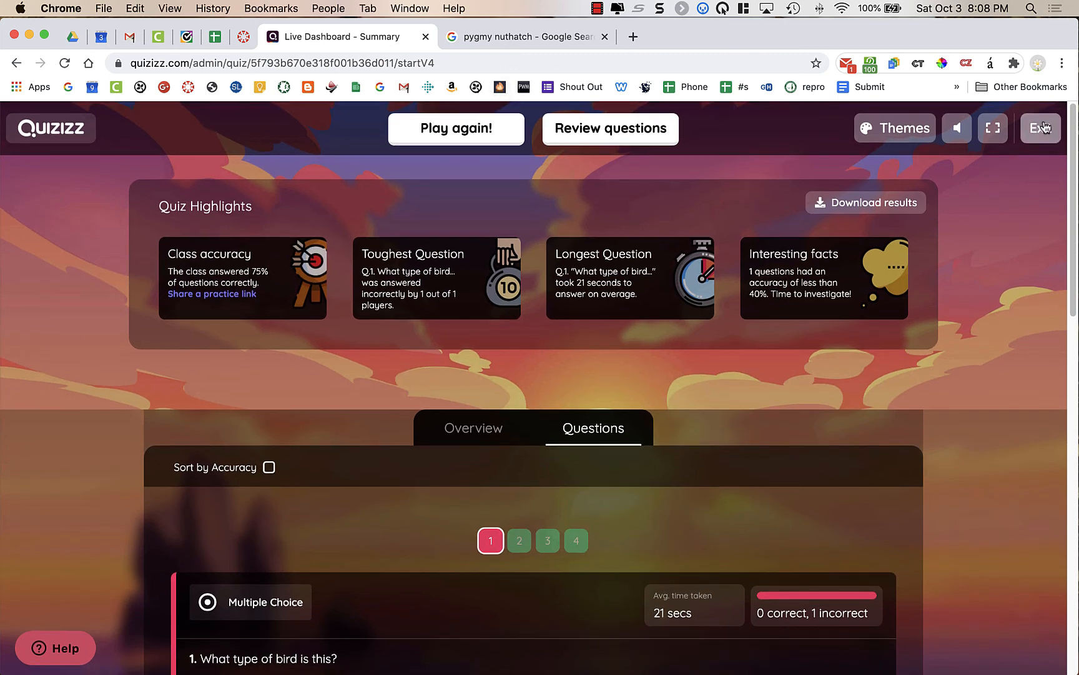
Step: Exit the live game summary and open the private four-question Birds draft from the personal library
{"action": "left_click", "coordinate": [1042, 128]}
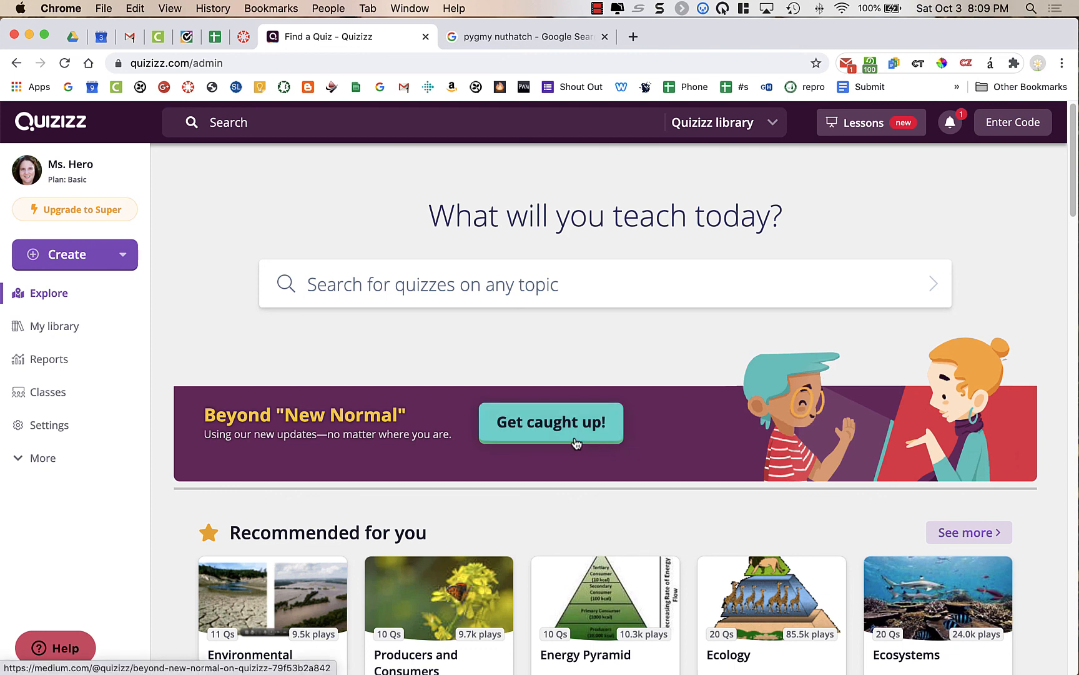
{"action": "left_click", "coordinate": [64, 324]}
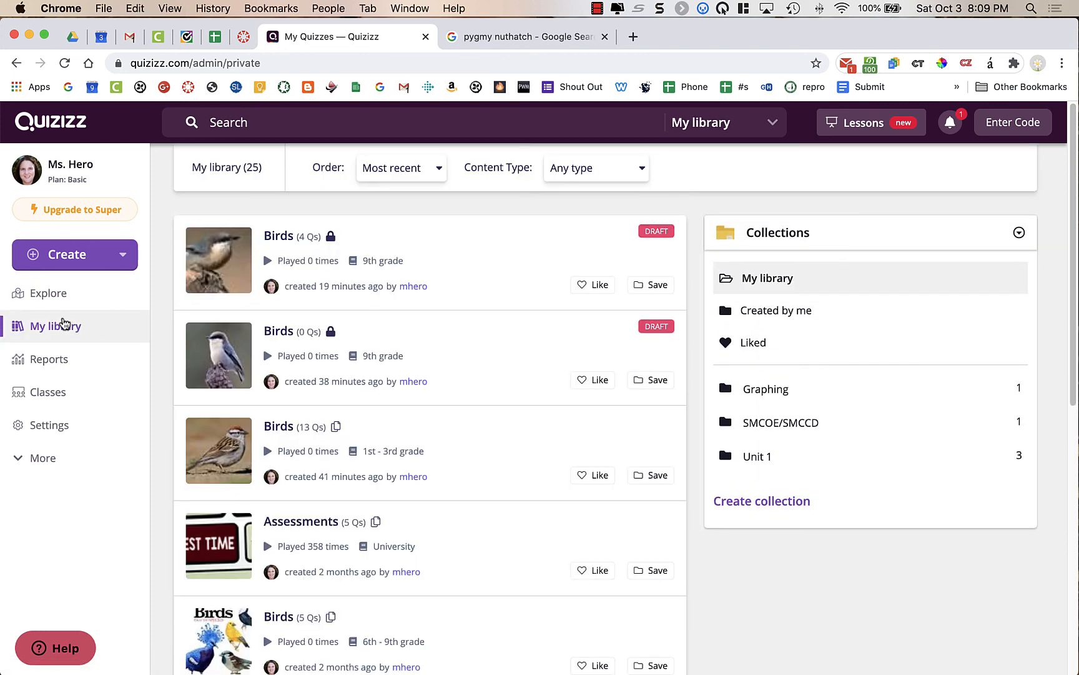
{"action": "left_click", "coordinate": [289, 244]}
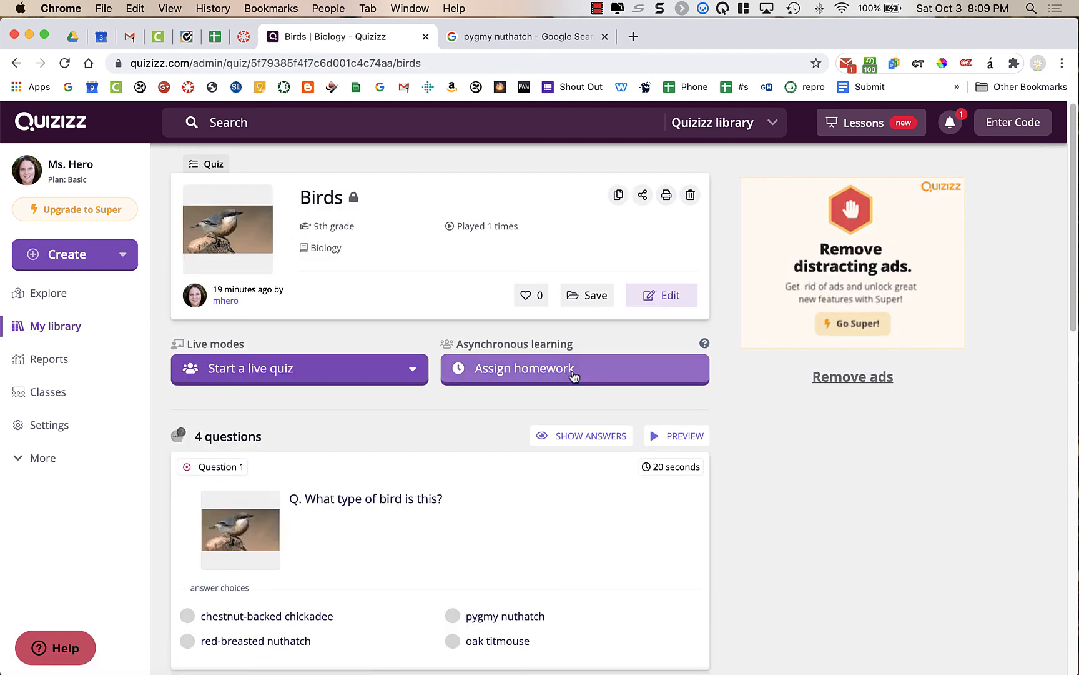
Step: Assign the Birds quiz as homework due Sunday, October 4 at 08:15 PM with Random memes, and copy the participant link
{"action": "left_click", "coordinate": [574, 374]}
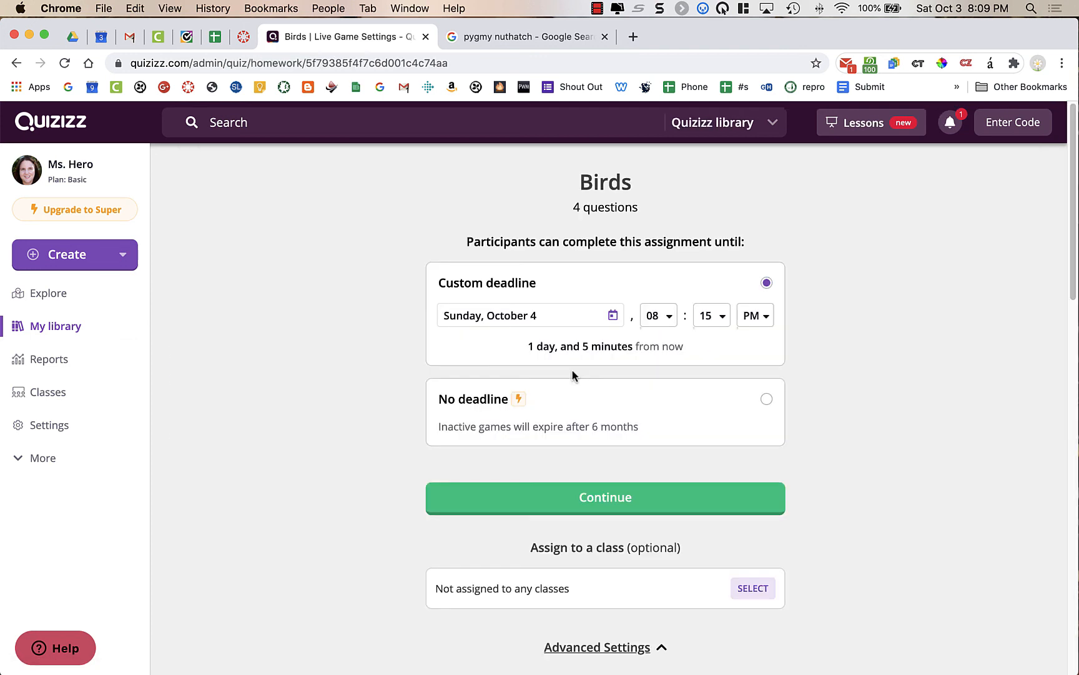
{"action": "scroll", "coordinate": [584, 392], "scroll_direction": "down", "scroll_amount": 5}
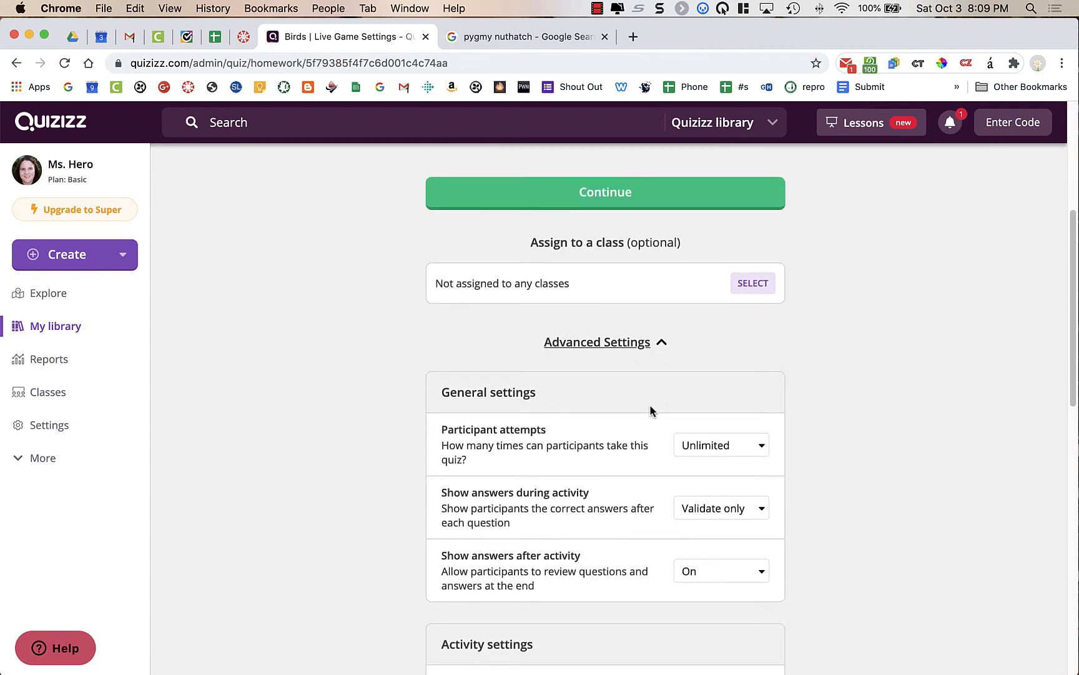
{"action": "scroll", "coordinate": [649, 409], "scroll_direction": "down", "scroll_amount": 10}
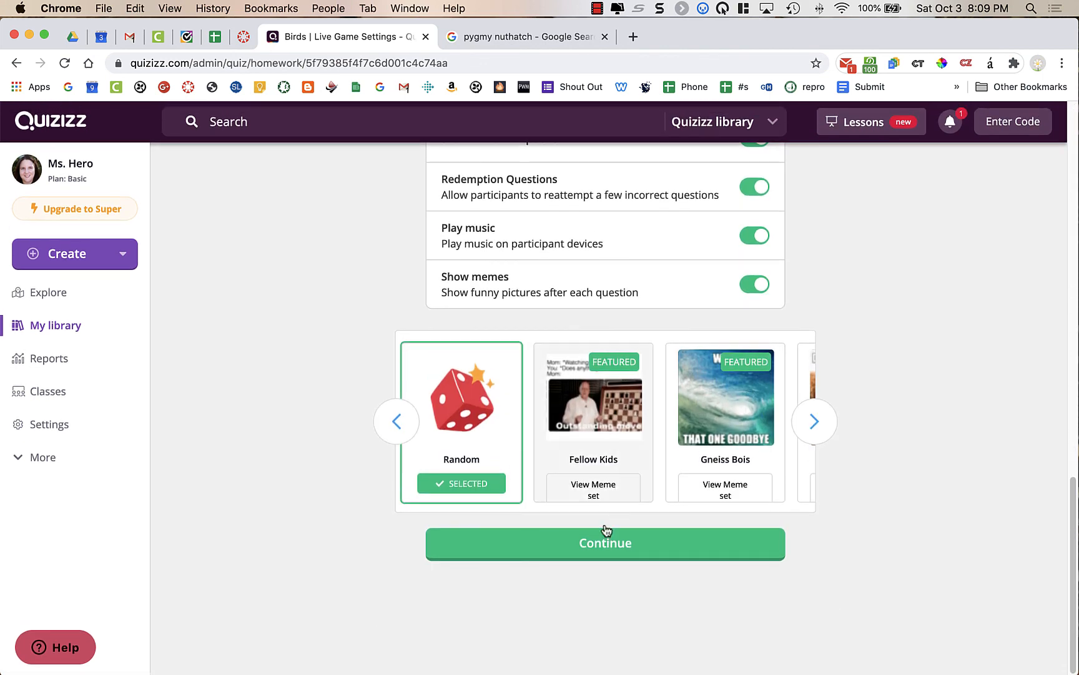
{"action": "left_click", "coordinate": [611, 547]}
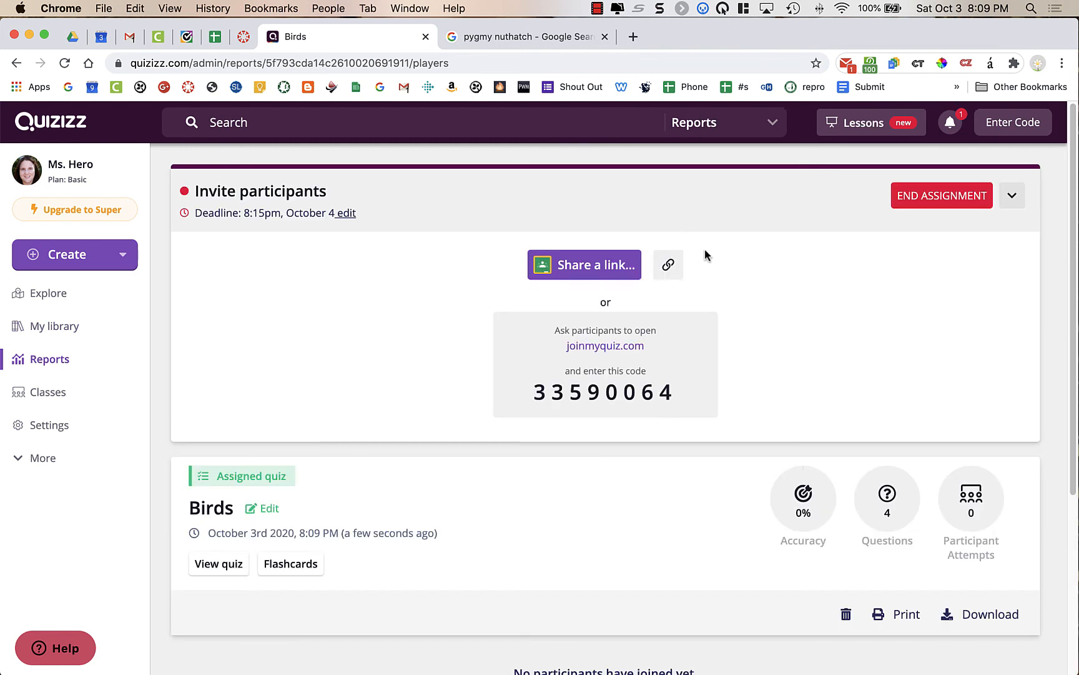
{"action": "left_click", "coordinate": [662, 275]}
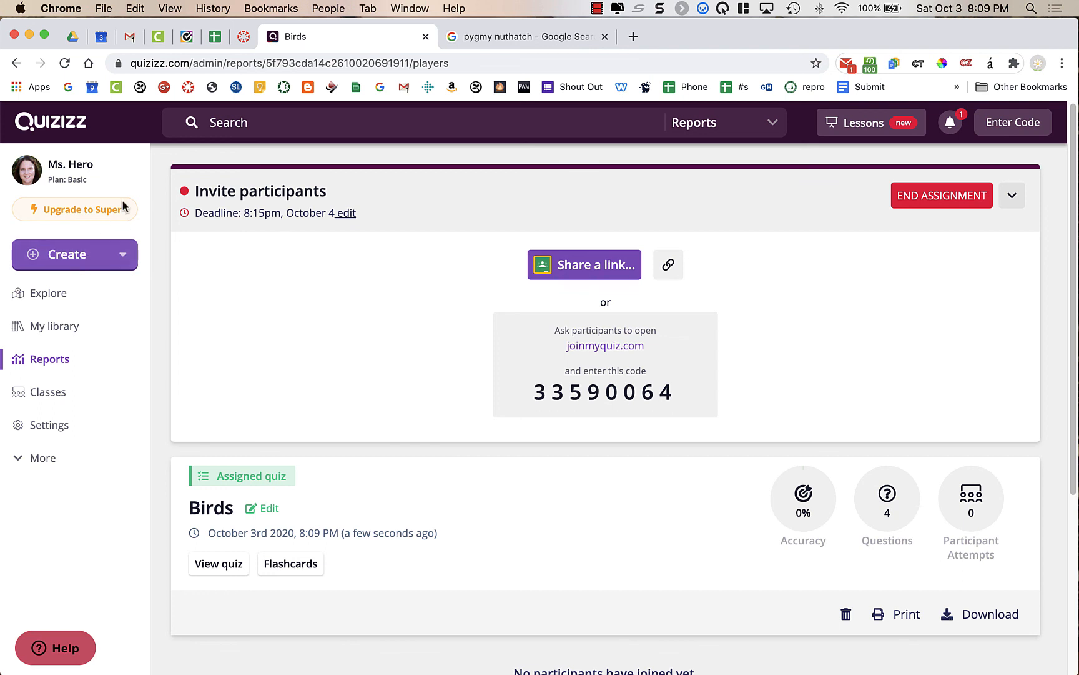
Step: Search the quiz reports for "birds"
{"action": "left_click", "coordinate": [274, 124]}
{"action": "type", "text": "birds"}
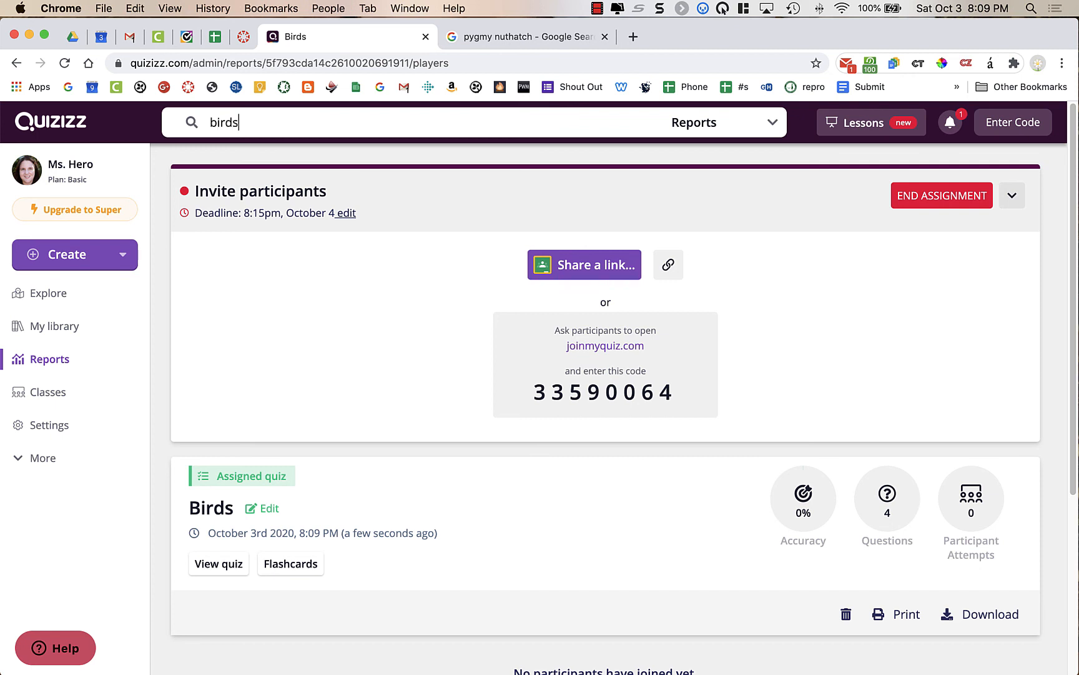
{"action": "key", "text": "Return"}
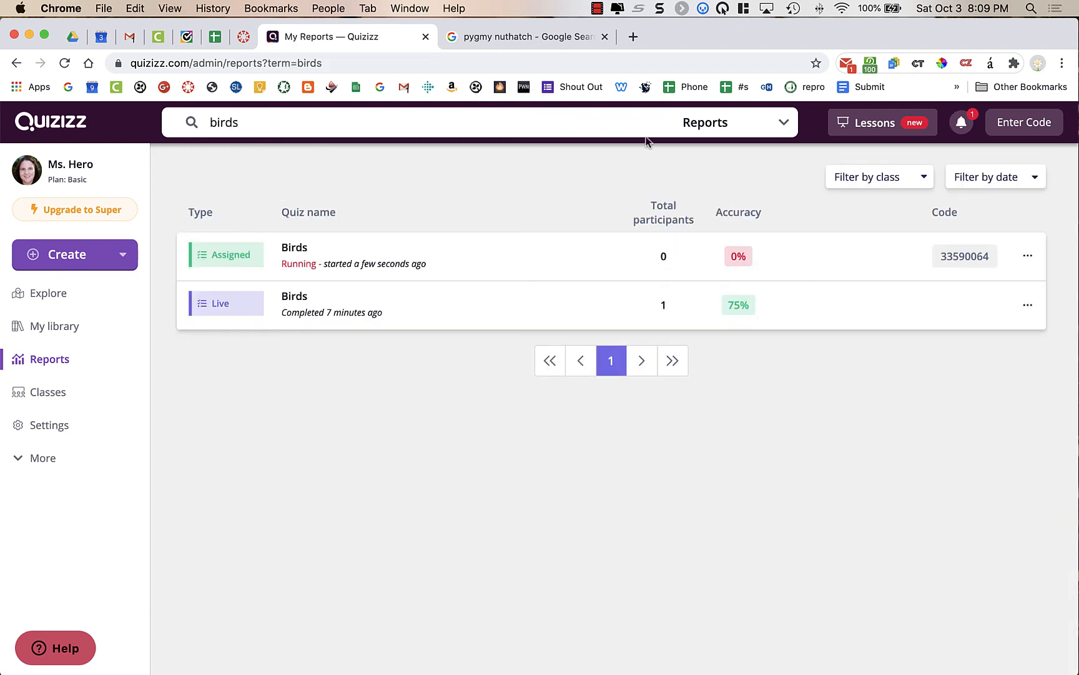
Step: Search the Quizizz library for "birds" and open the 3rd grade quiz with the blue parrot image
{"action": "left_click", "coordinate": [787, 124]}
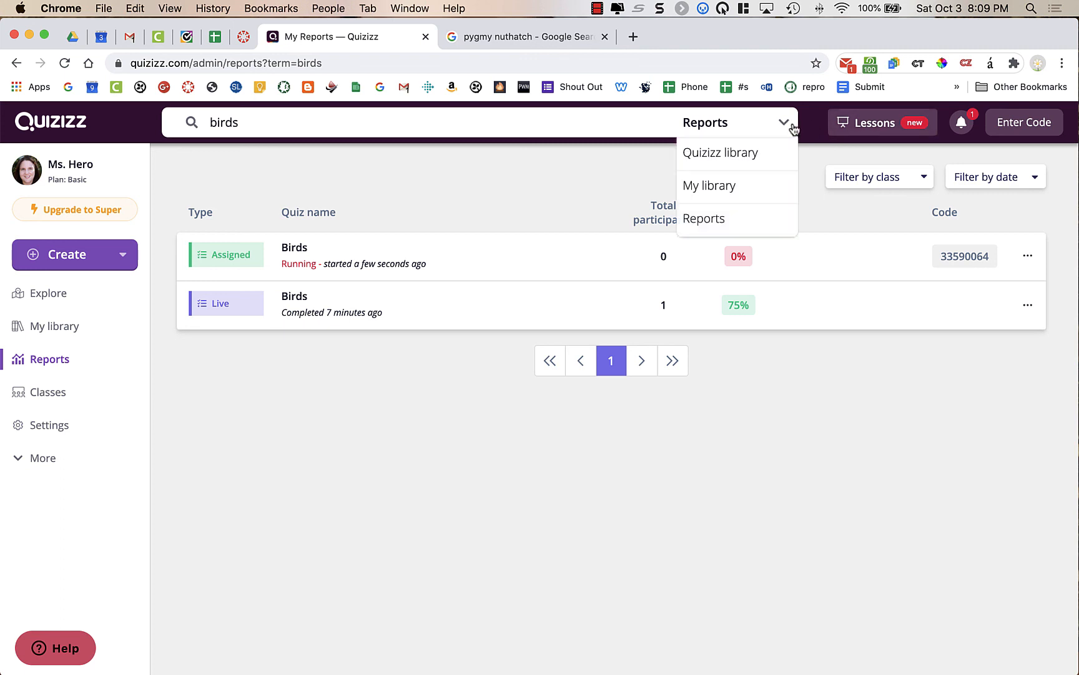
{"action": "left_click", "coordinate": [756, 154]}
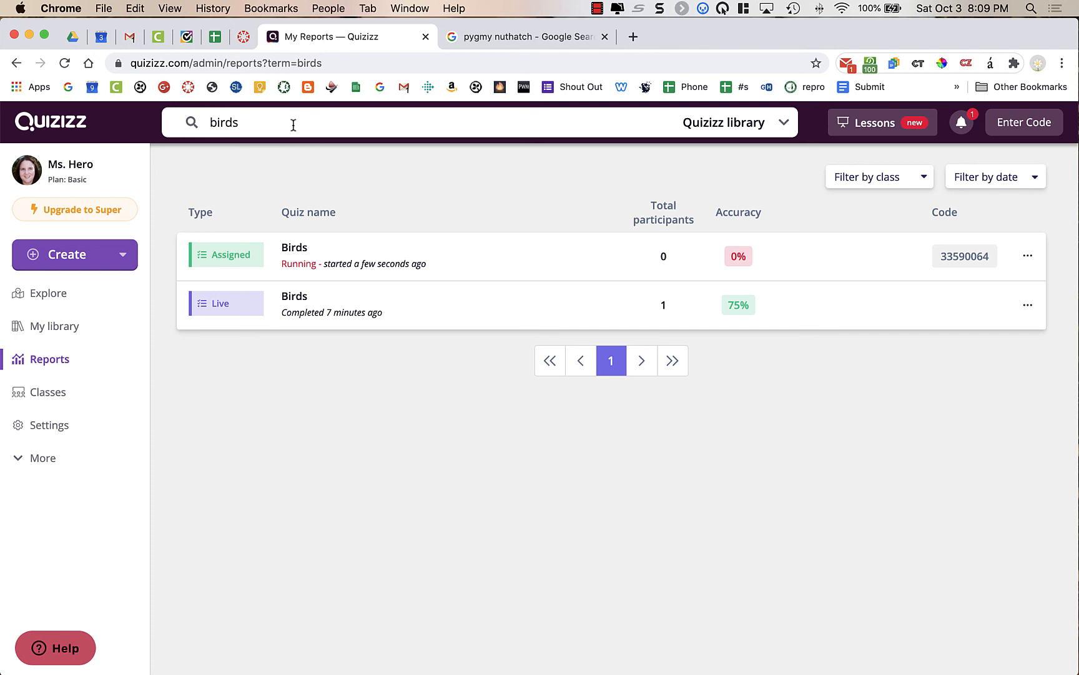
{"action": "key", "text": "Return"}
{"action": "mouse_move", "coordinate": [329, 347]}
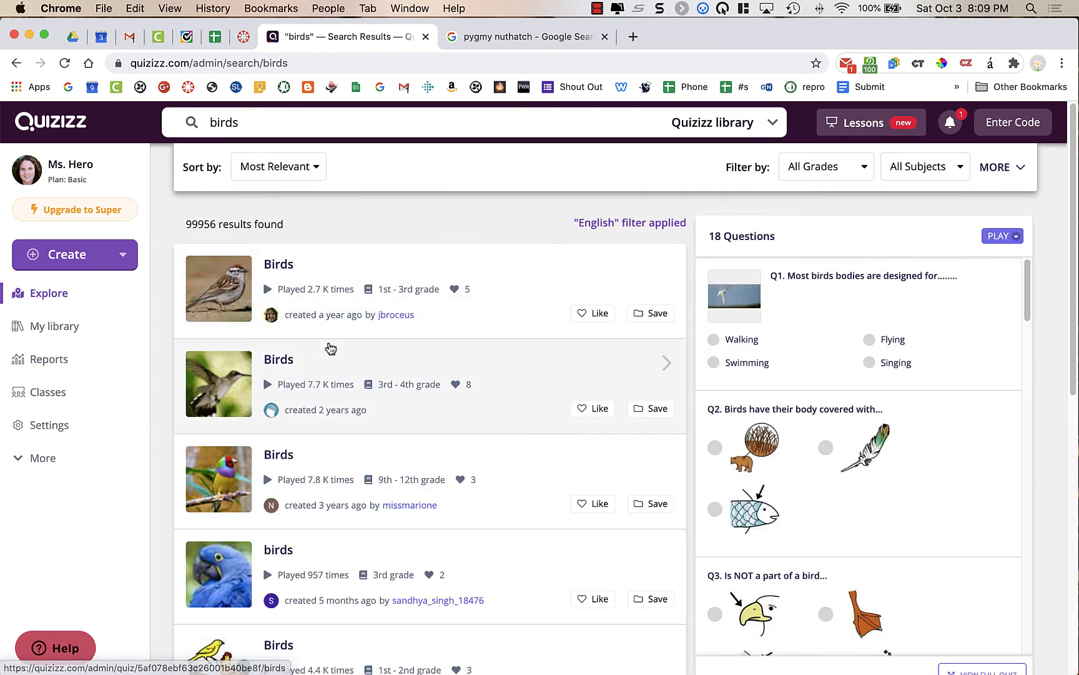
{"action": "scroll", "coordinate": [331, 348], "scroll_direction": "down", "scroll_amount": 3}
{"action": "scroll", "coordinate": [349, 349], "scroll_direction": "down", "scroll_amount": 2}
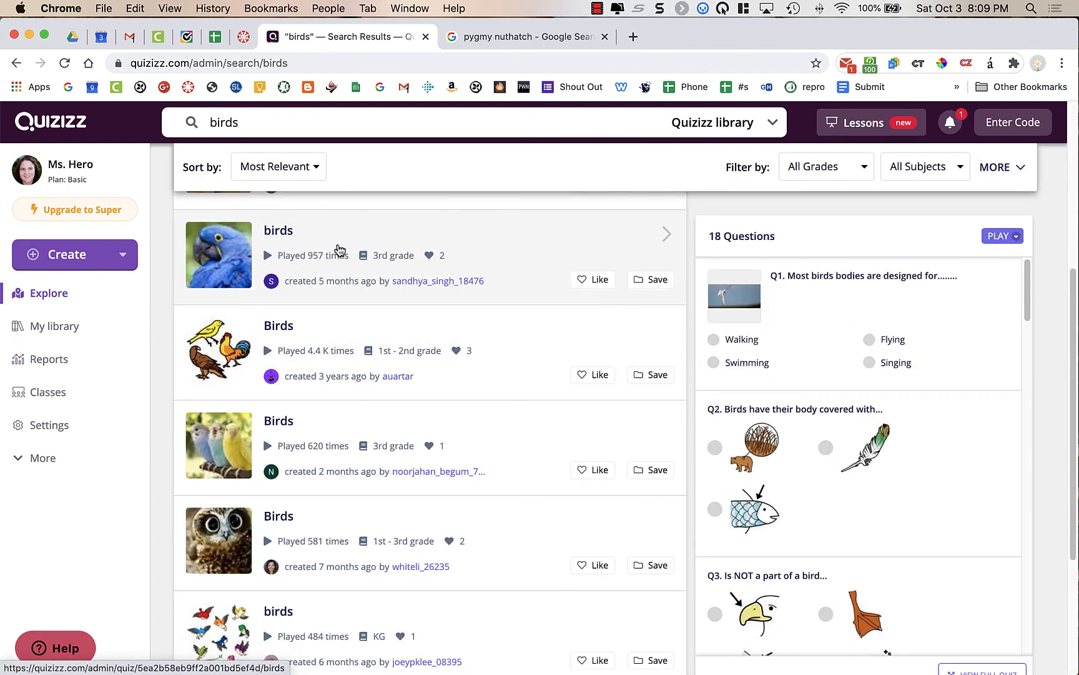
{"action": "left_click", "coordinate": [338, 250]}
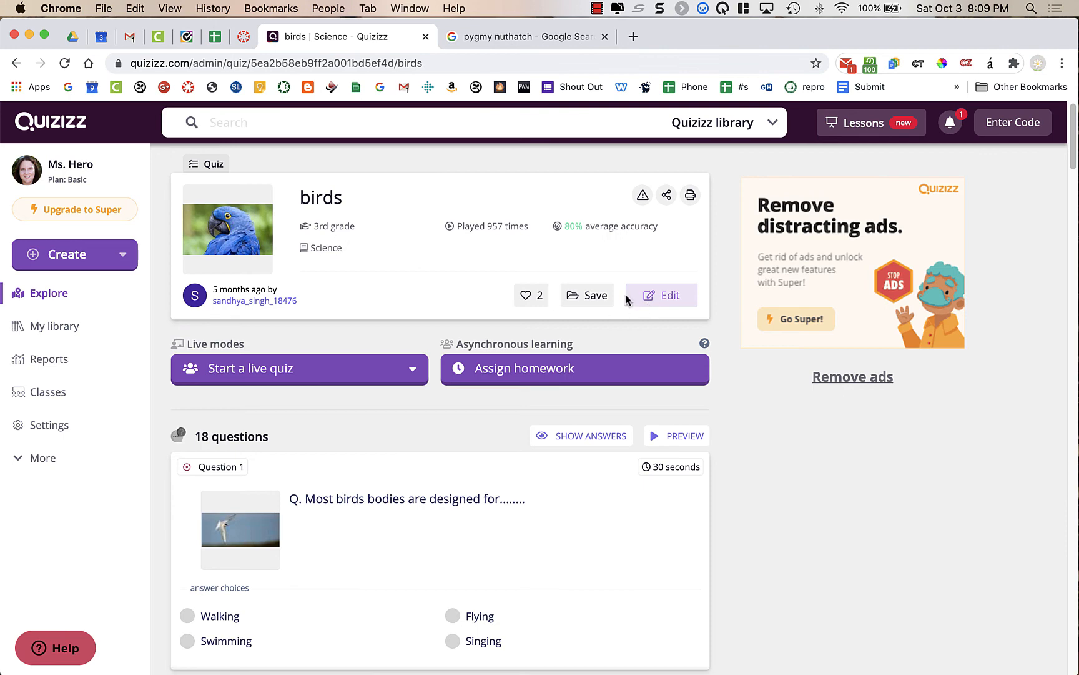
Step: Create an editable duplicate of the birds quiz and delete its question about what most birds' bodies are designed for
{"action": "left_click", "coordinate": [683, 303]}
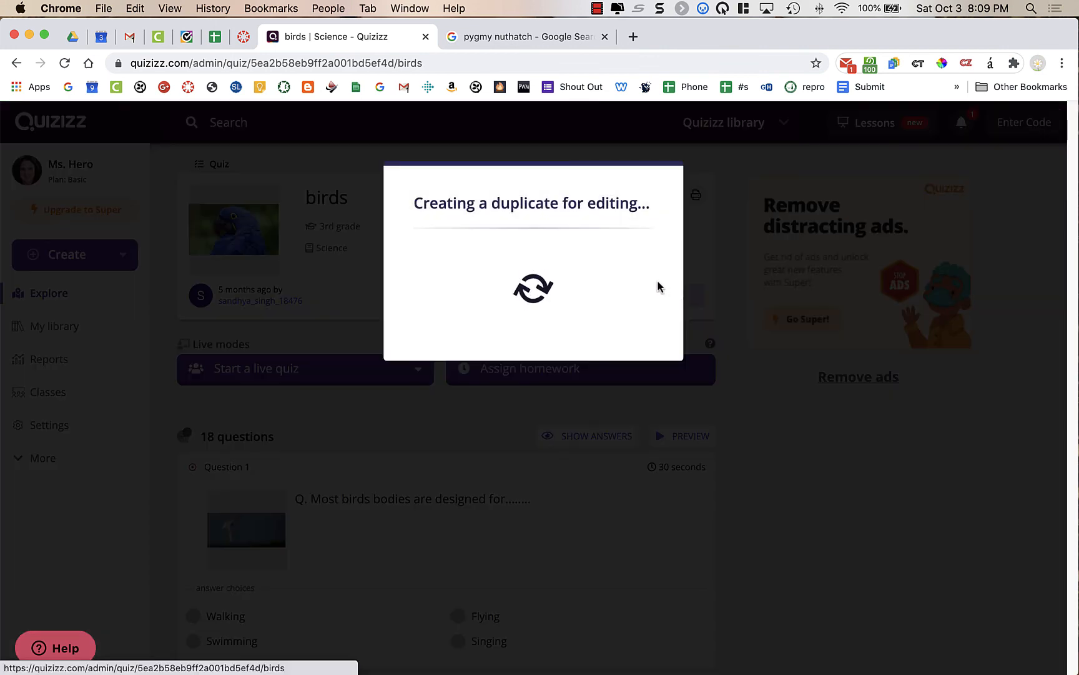
{"action": "scroll", "coordinate": [653, 450], "scroll_direction": "down", "scroll_amount": 1}
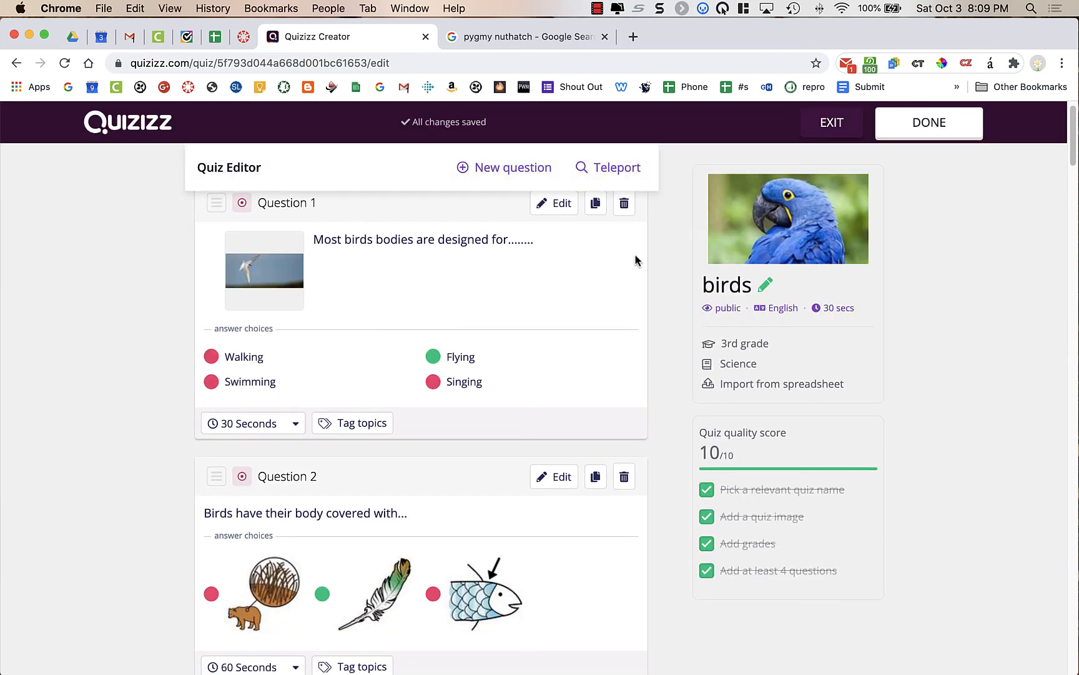
{"action": "left_click", "coordinate": [624, 204]}
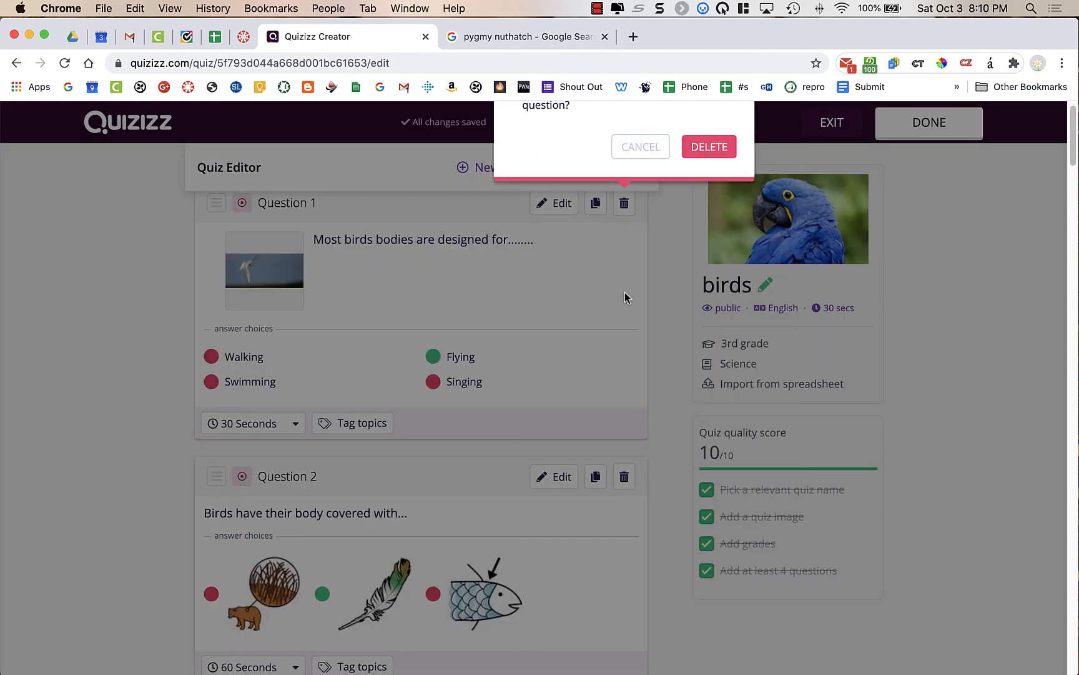
{"action": "left_click", "coordinate": [704, 147]}
{"action": "scroll", "coordinate": [490, 396], "scroll_direction": "down", "scroll_amount": 5}
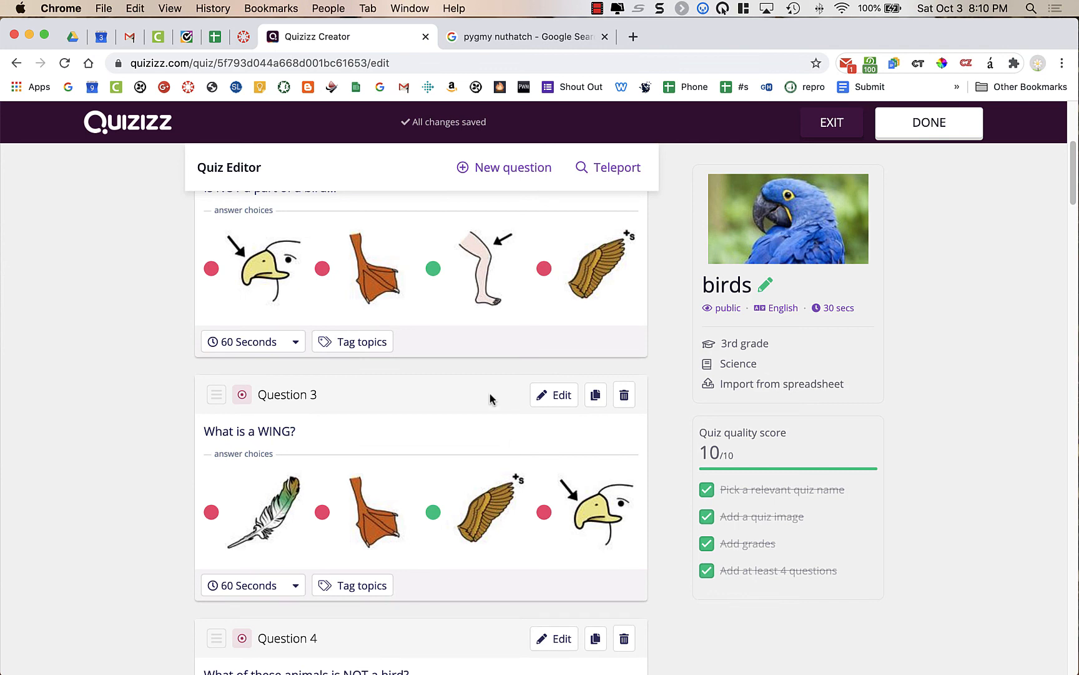
{"action": "scroll", "coordinate": [489, 391], "scroll_direction": "up", "scroll_amount": 5}
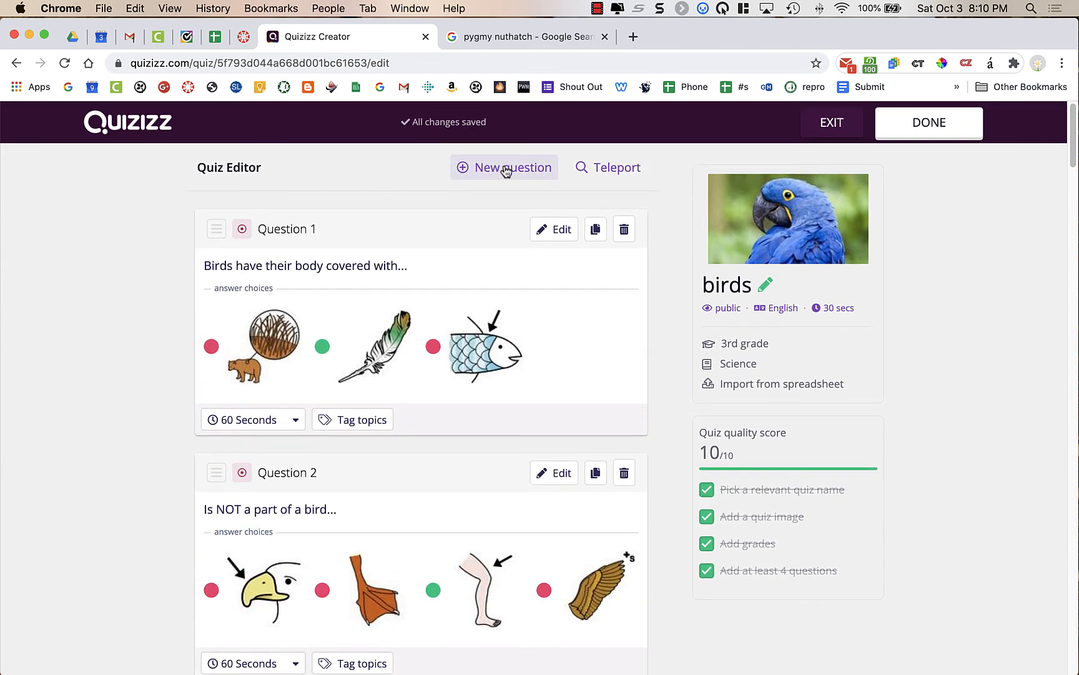